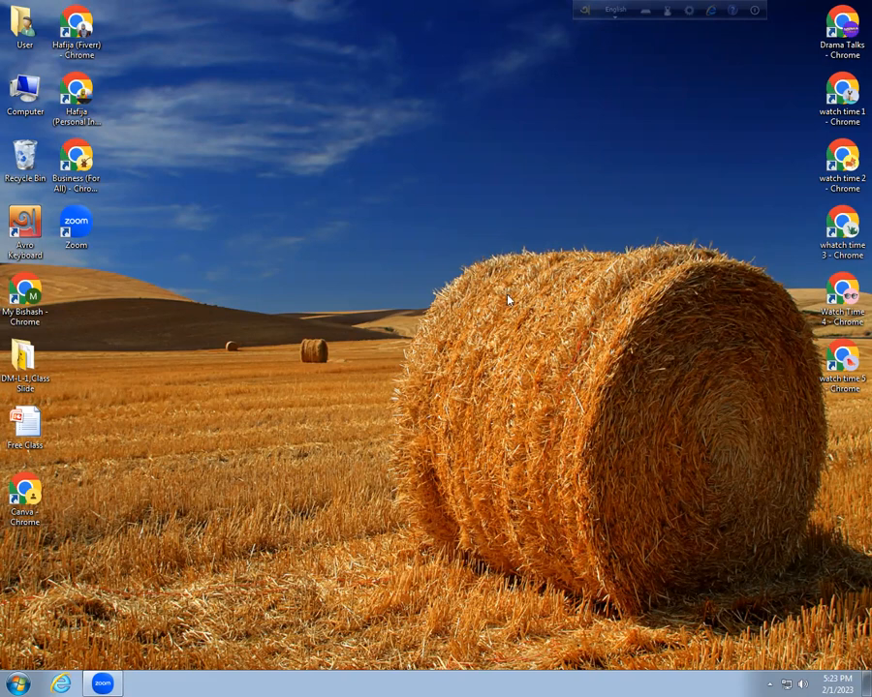
Step: Open the Business (For All) Chrome profile and dismiss the Windows 7 update notice
left_click(87, 156)
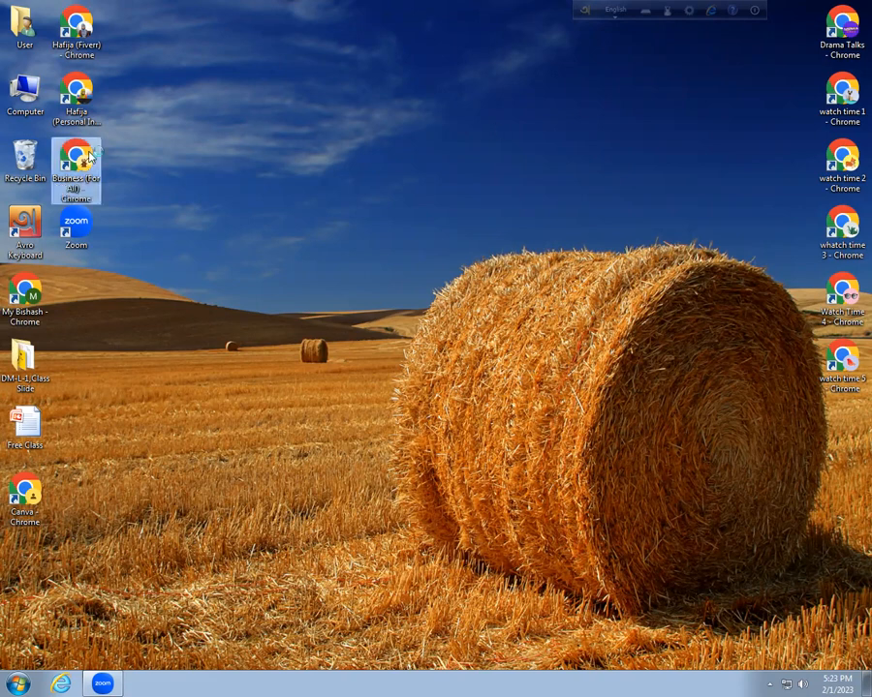
double_click(89, 157)
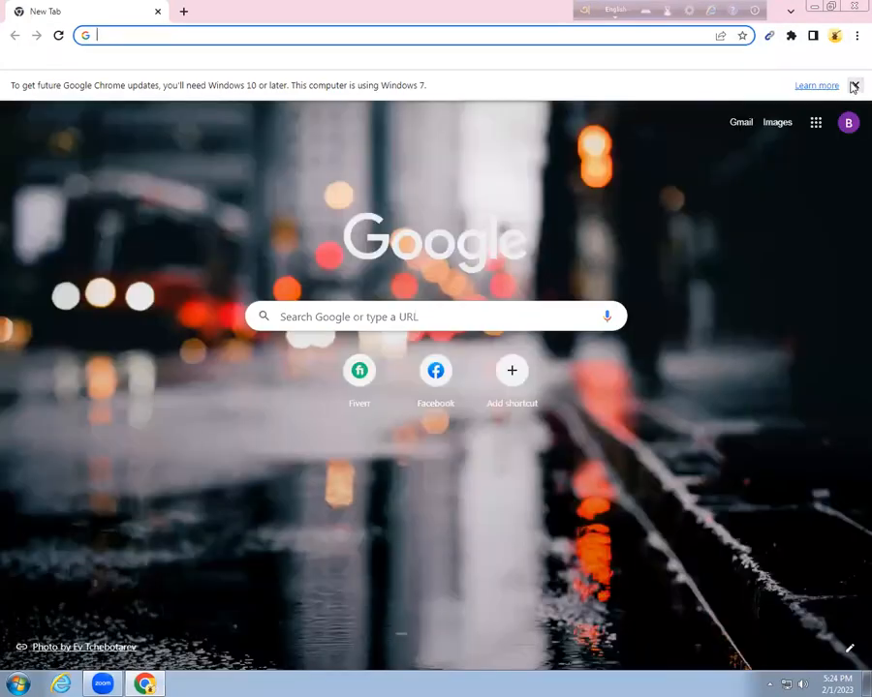
left_click(854, 87)
Step: Search Google for canva, open the Canva website and dismiss its welcome pop-up
left_click(246, 35)
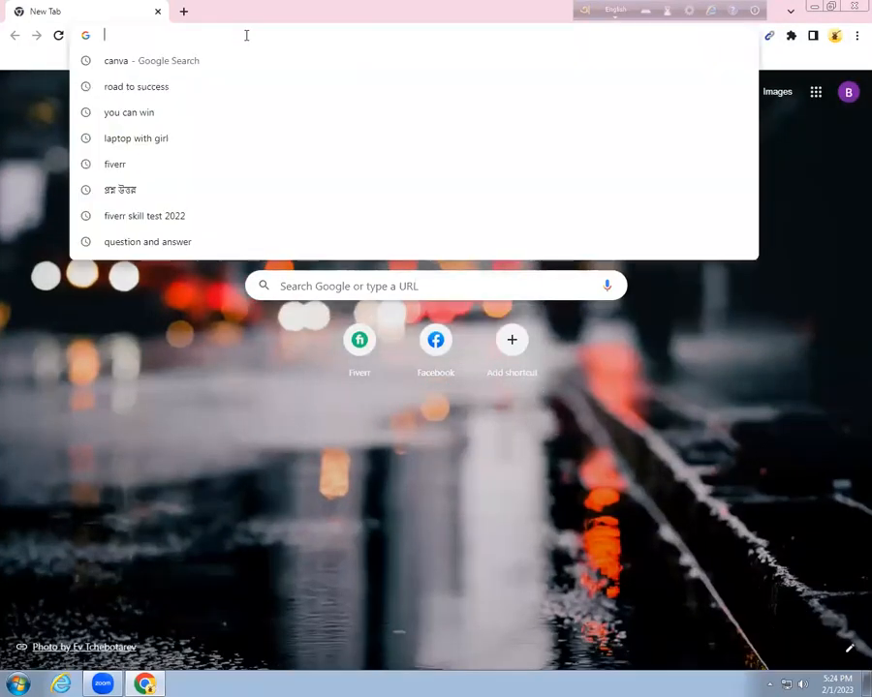
left_click(221, 62)
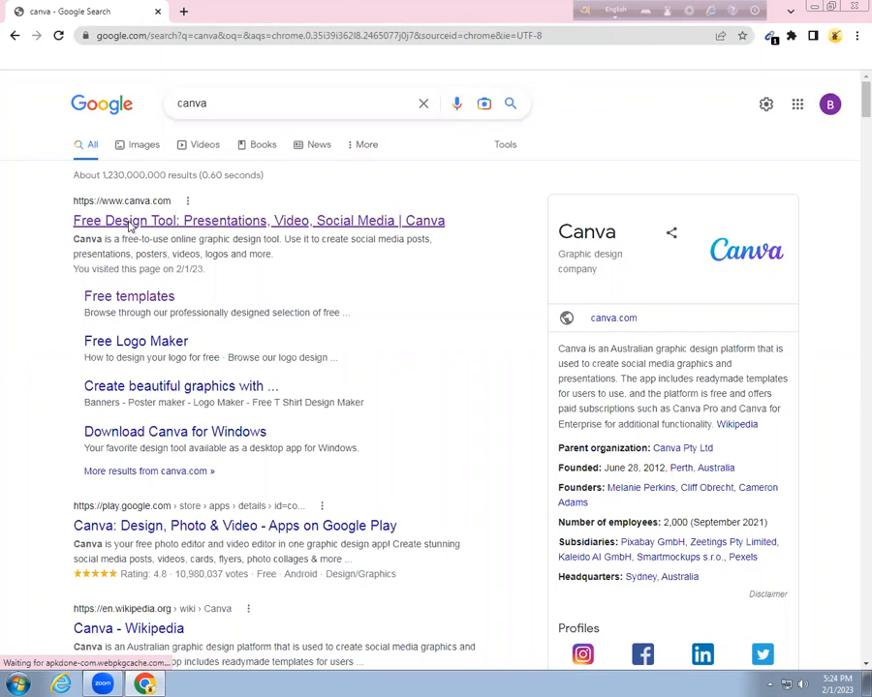
left_click(131, 222)
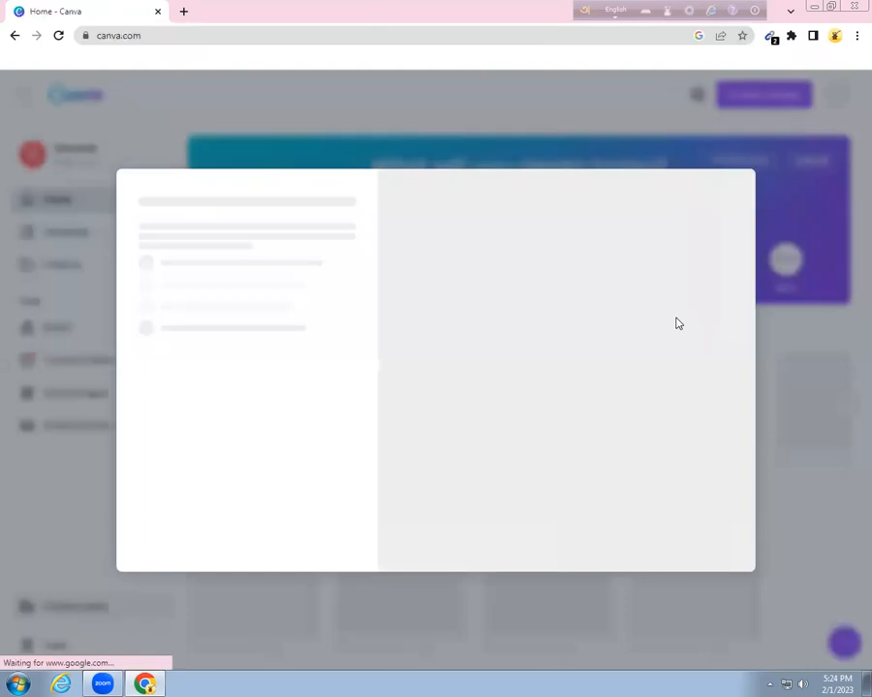
left_click(772, 184)
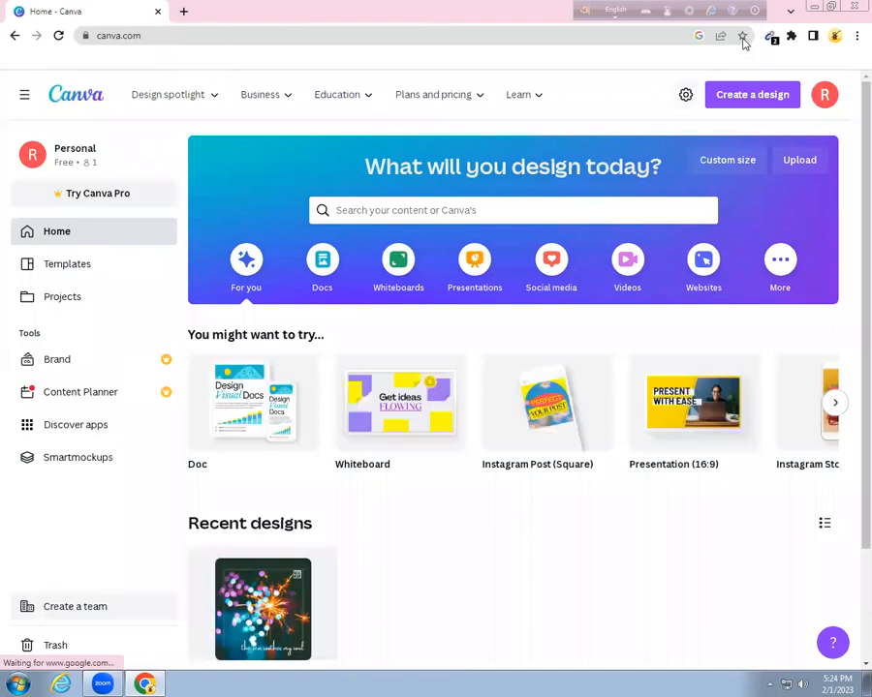
Step: Bookmark the Canva home page in the Bookmarks bar folder under the name Home - Canva
left_click(741, 35)
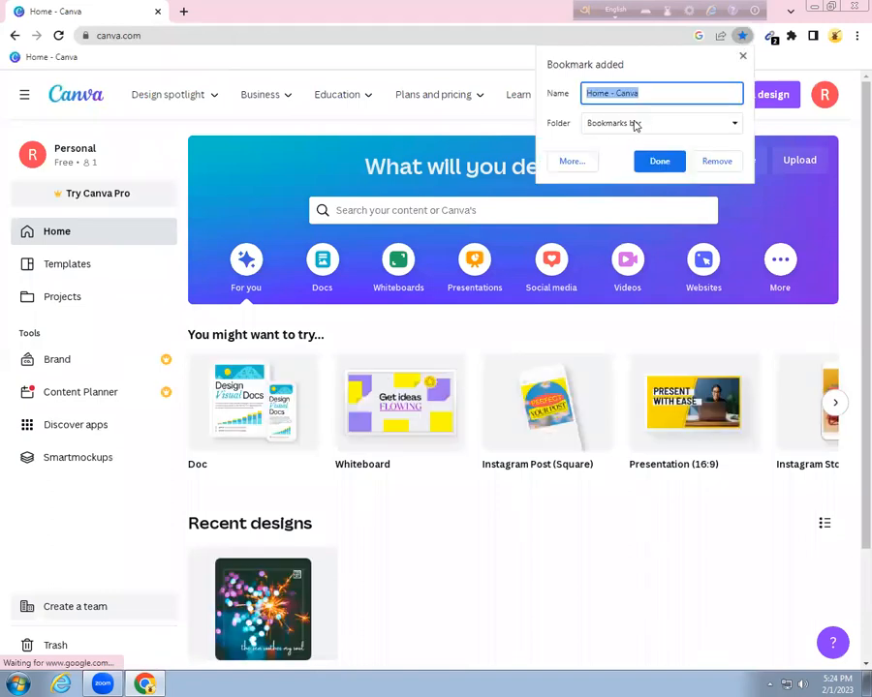
left_click(629, 124)
left_click(558, 166)
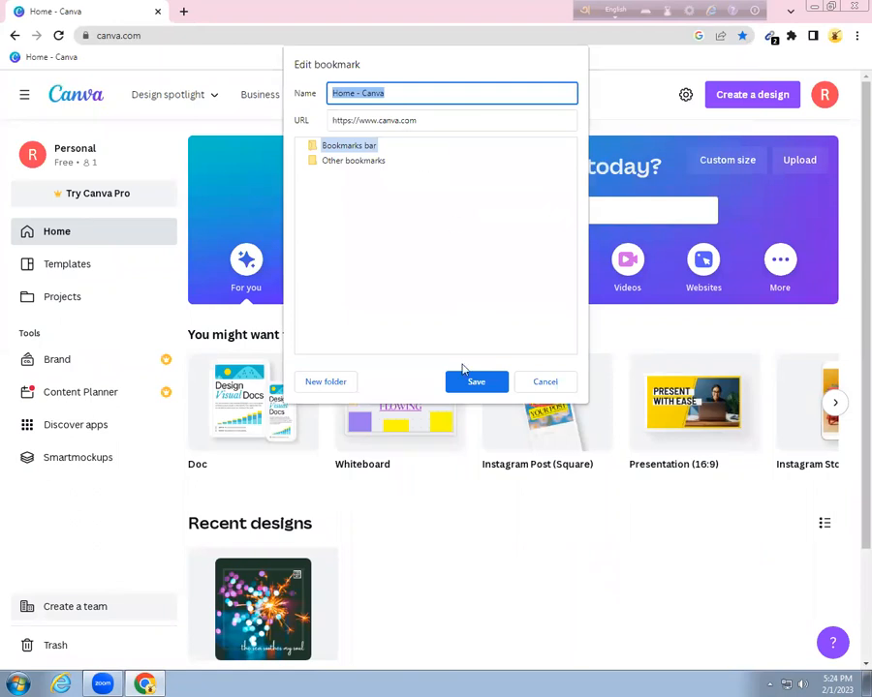
left_click(475, 383)
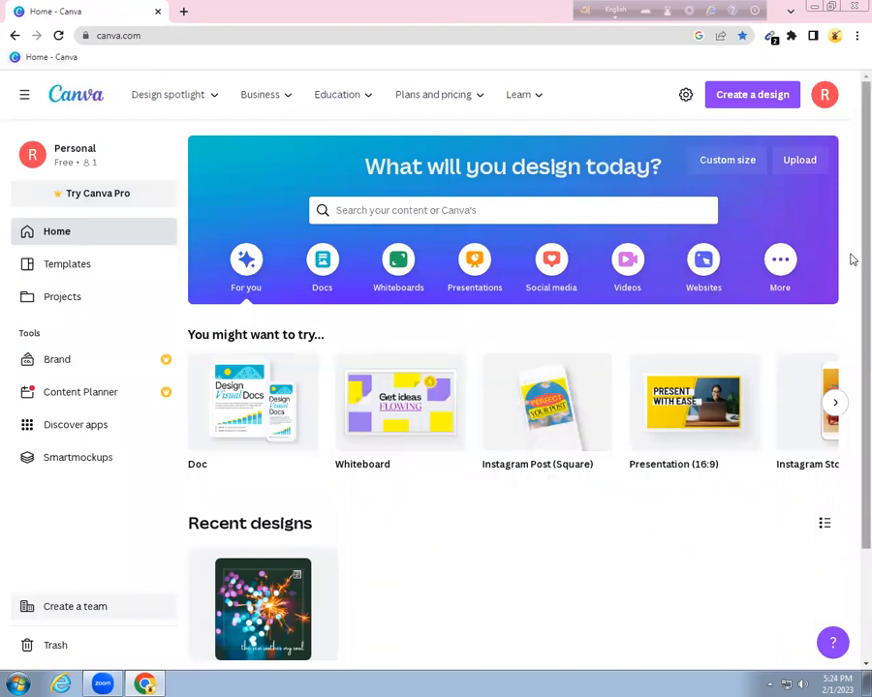
Step: Search Canva's templates for logo and open the Logo template category
scroll(850, 271, "down", 1)
scroll(851, 276, "down", 3)
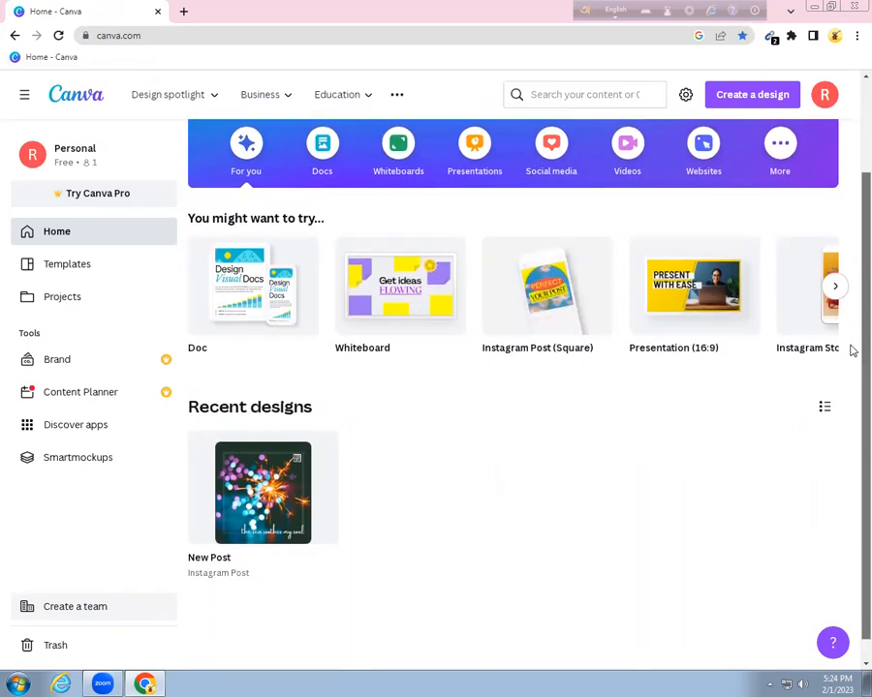
scroll(467, 234, "up", 3)
left_click(477, 210)
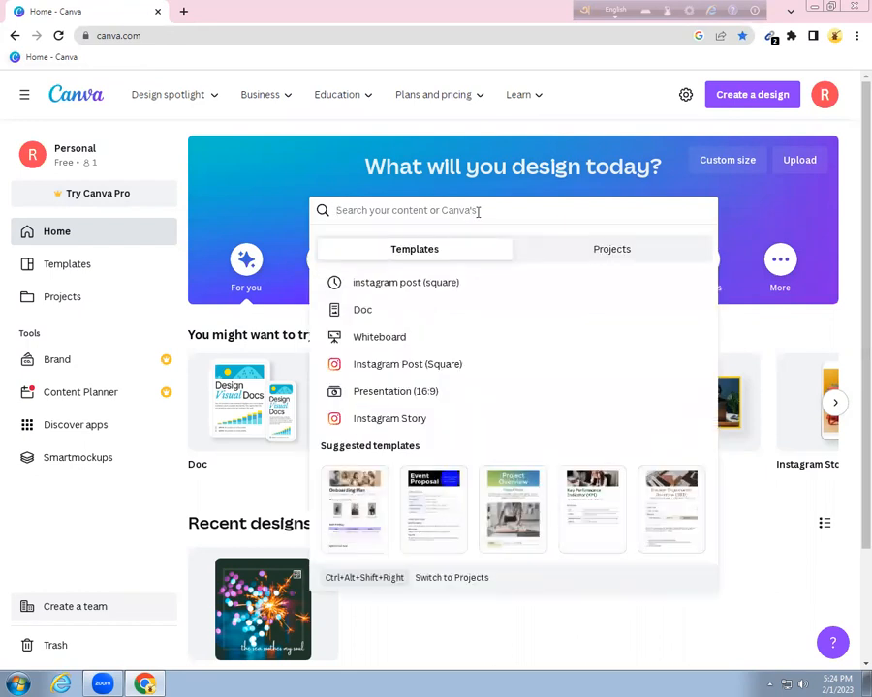
type("logo")
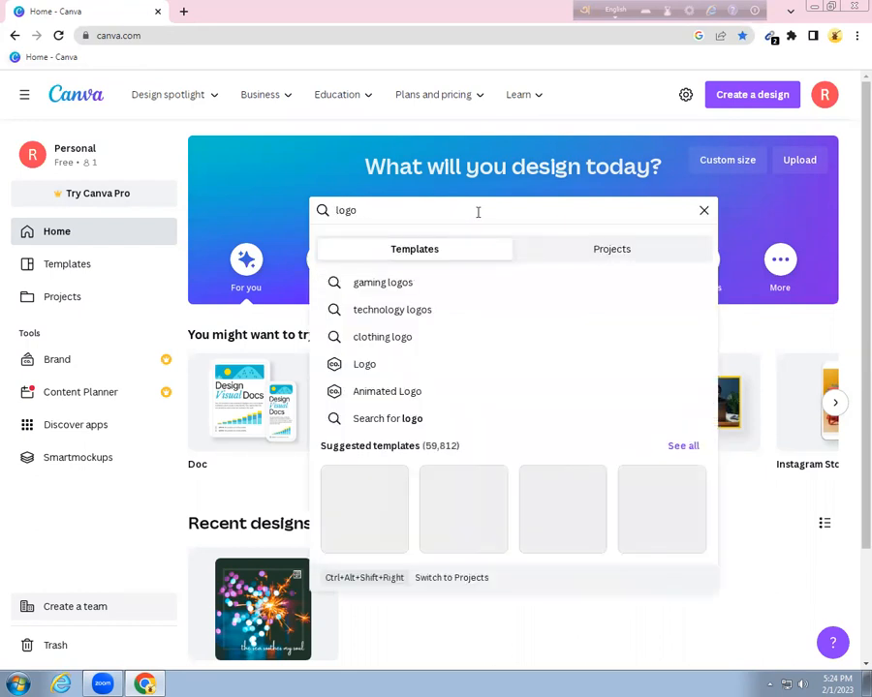
left_click(374, 367)
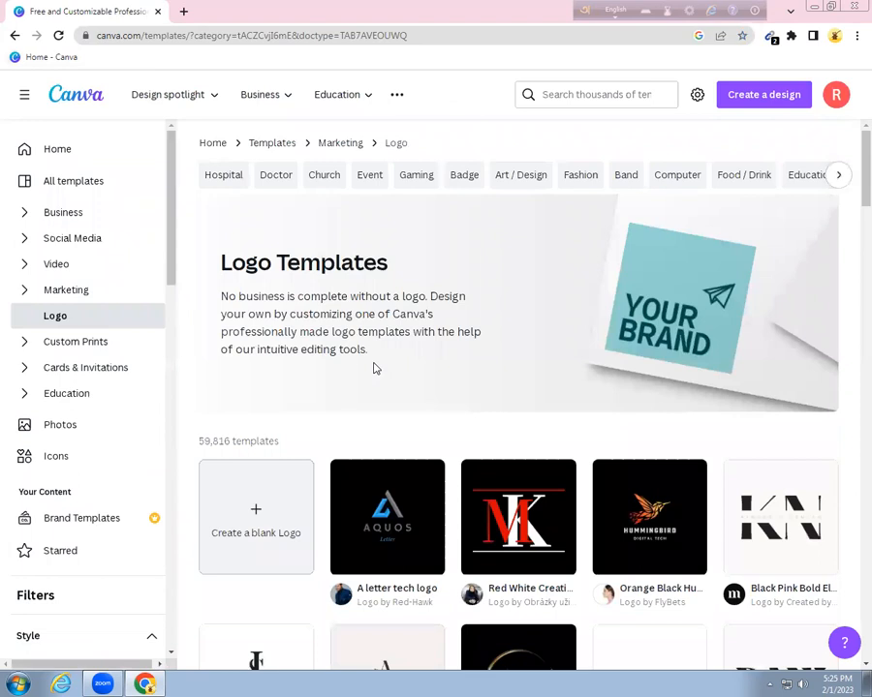
Step: Browse the logo template gallery and compare the free, Pro and paid designs for a suitable one
scroll(376, 368, "down", 2)
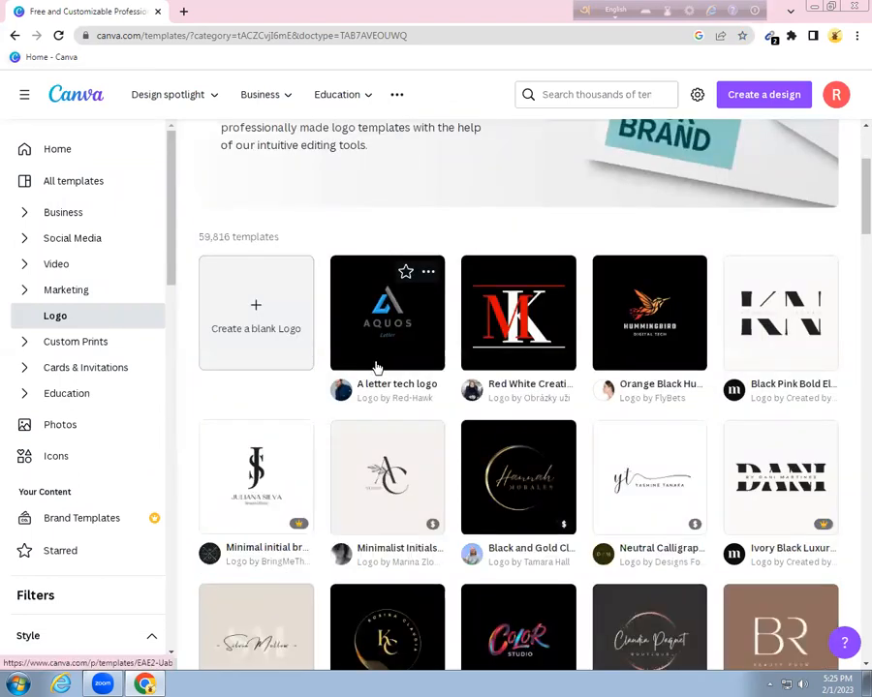
scroll(494, 411, "up", 1)
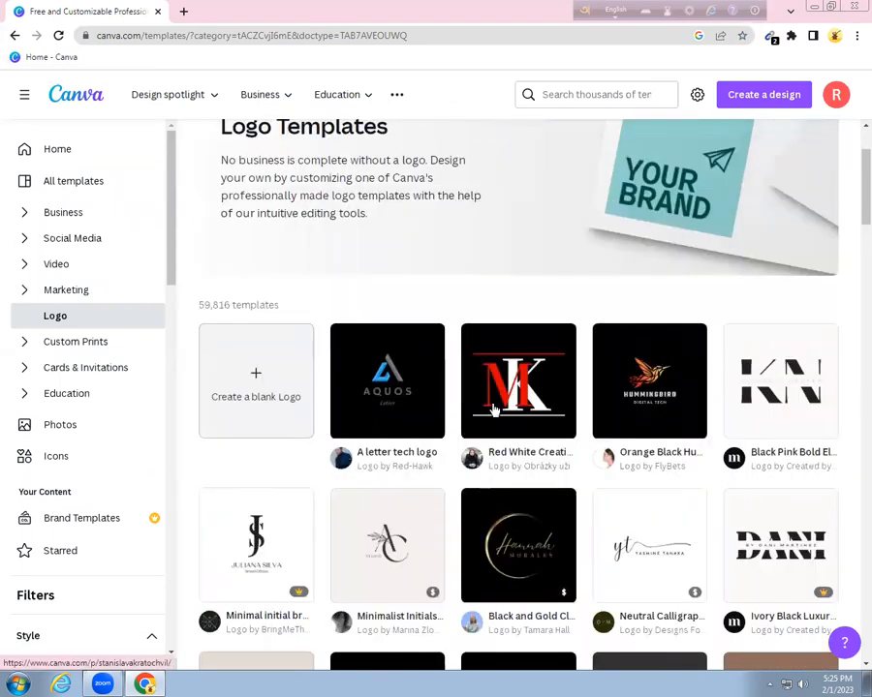
scroll(495, 411, "down", 1)
scroll(494, 411, "down", 2)
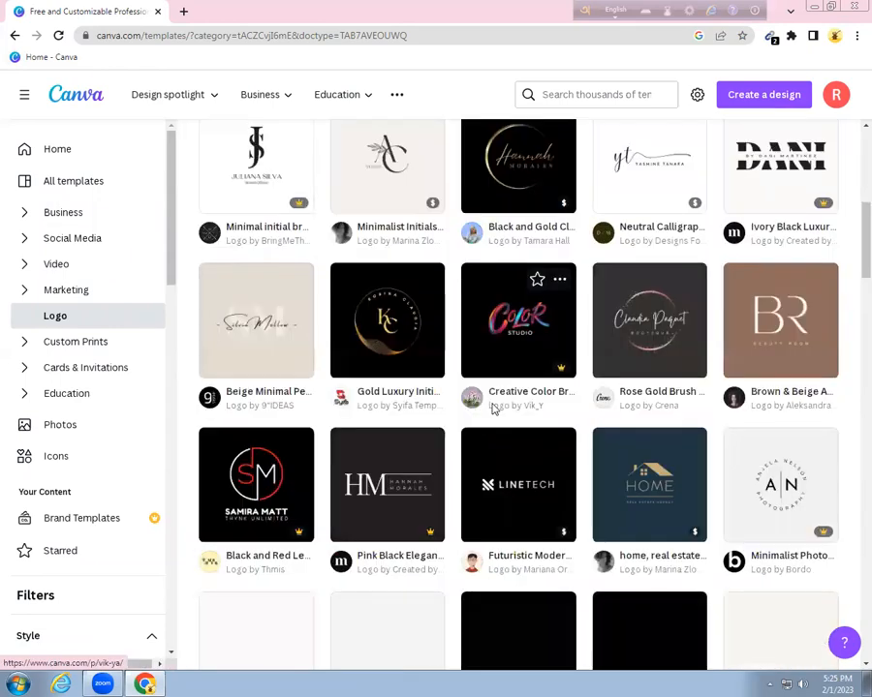
scroll(494, 411, "down", 1)
scroll(494, 410, "down", 1)
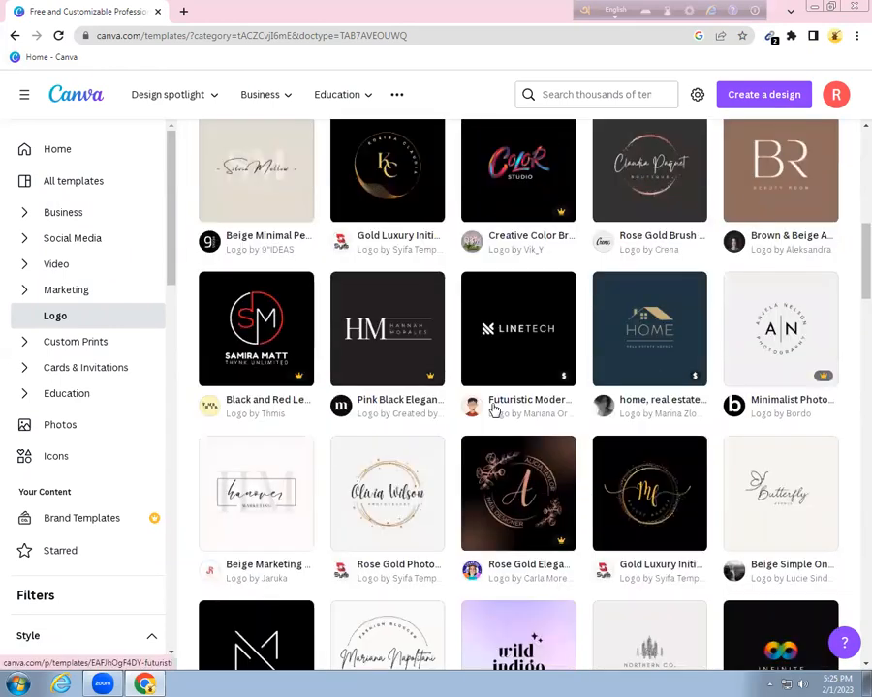
scroll(494, 411, "down", 1)
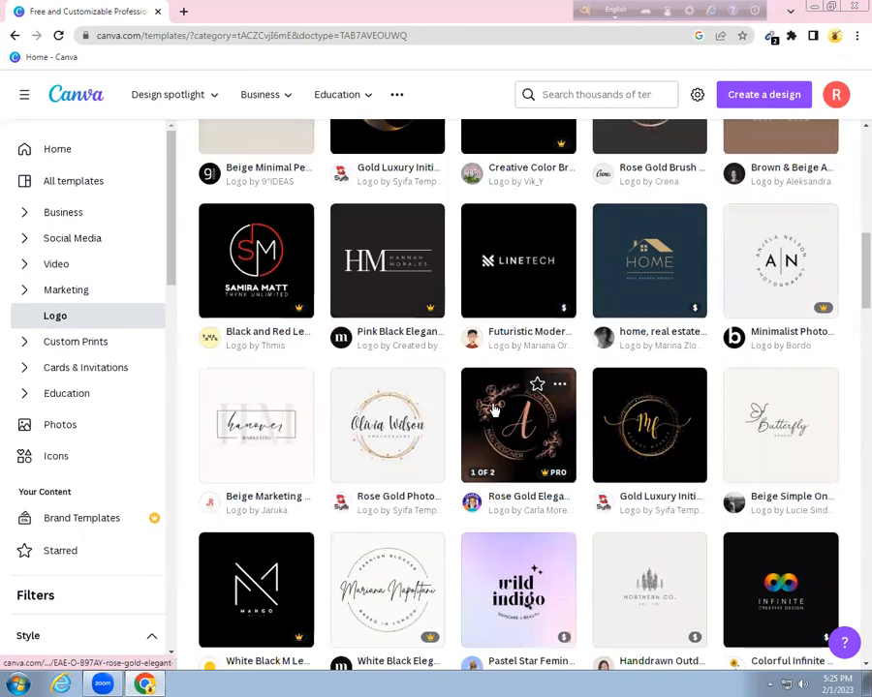
scroll(494, 411, "down", 1)
scroll(494, 410, "down", 2)
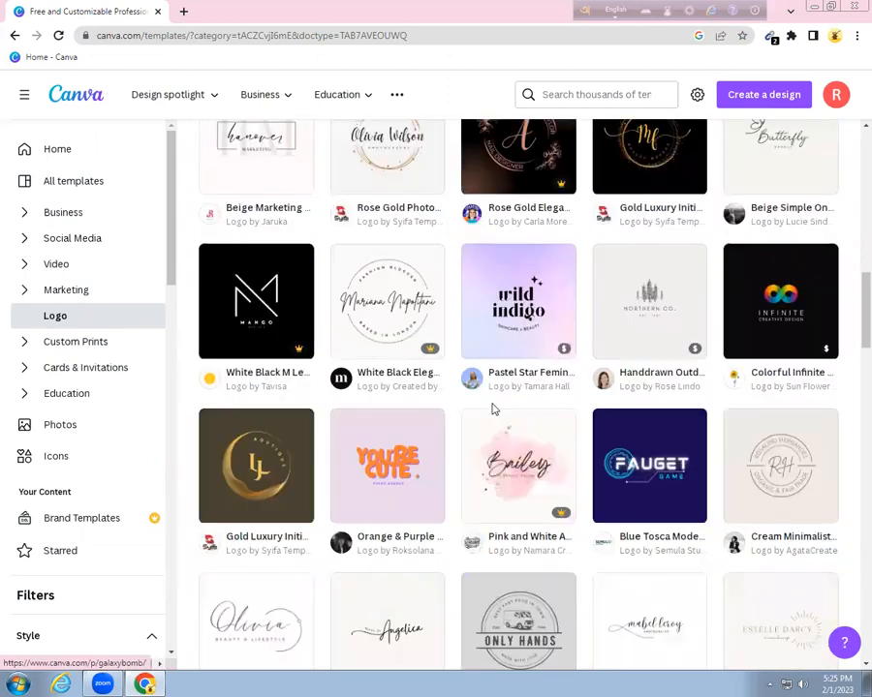
scroll(494, 410, "down", 1)
scroll(494, 411, "down", 1)
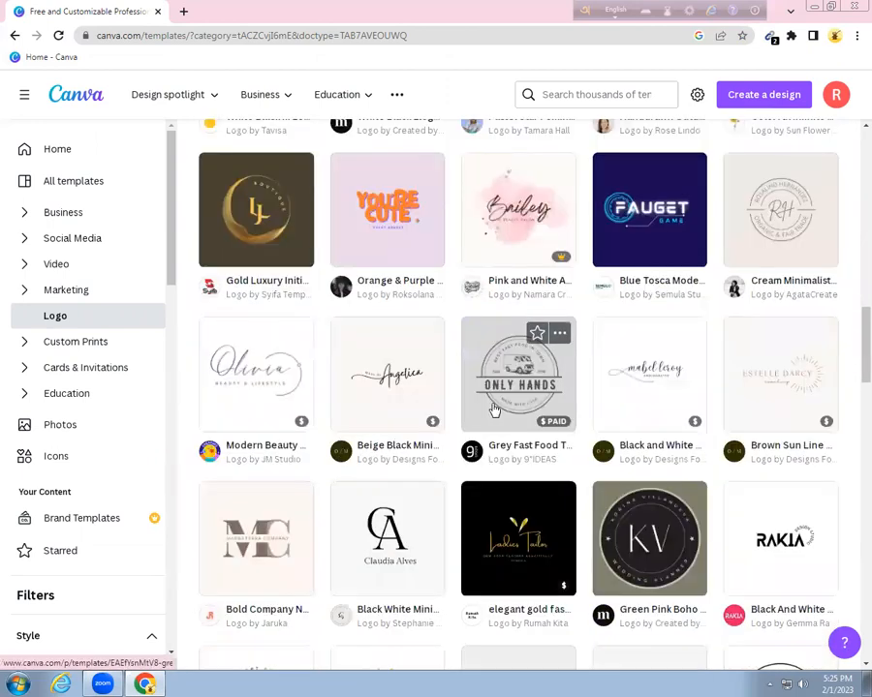
scroll(494, 410, "down", 1)
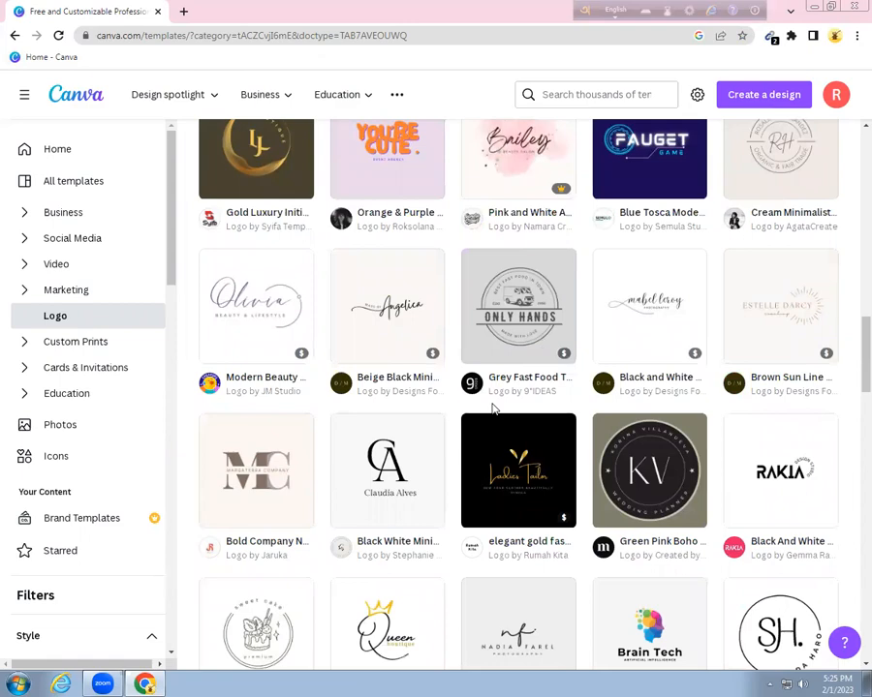
scroll(494, 411, "down", 2)
scroll(494, 411, "down", 2)
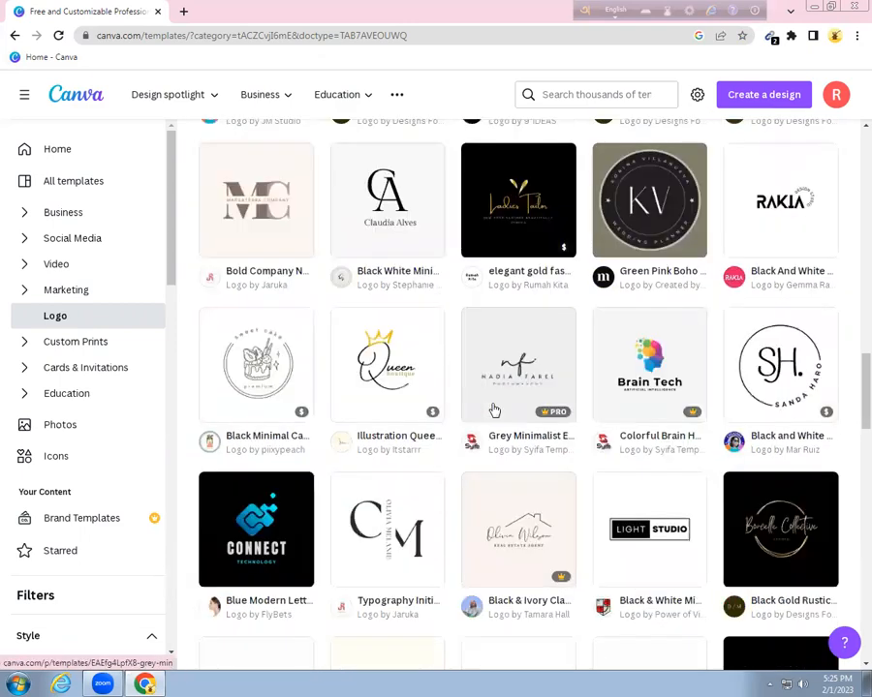
scroll(494, 411, "down", 3)
scroll(494, 411, "down", 2)
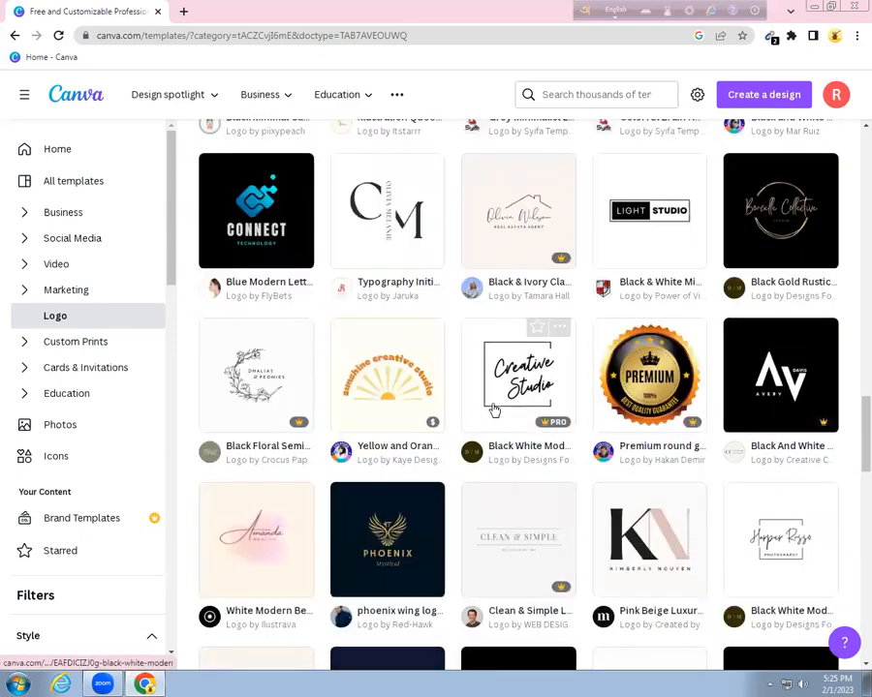
scroll(494, 411, "down", 1)
scroll(494, 411, "down", 1)
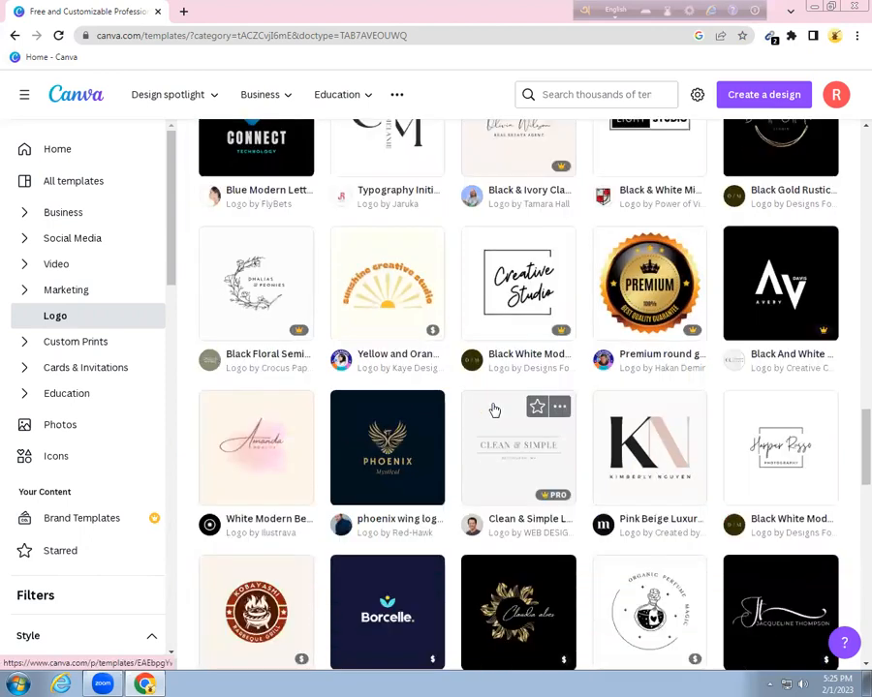
scroll(494, 411, "up", 3)
scroll(494, 410, "up", 2)
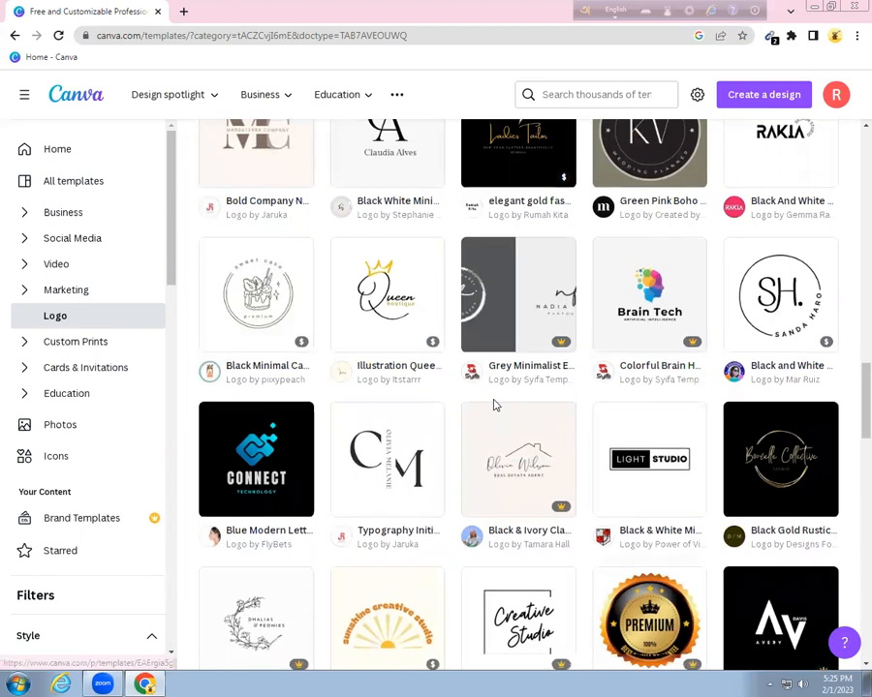
scroll(494, 405, "up", 3)
scroll(494, 405, "up", 1)
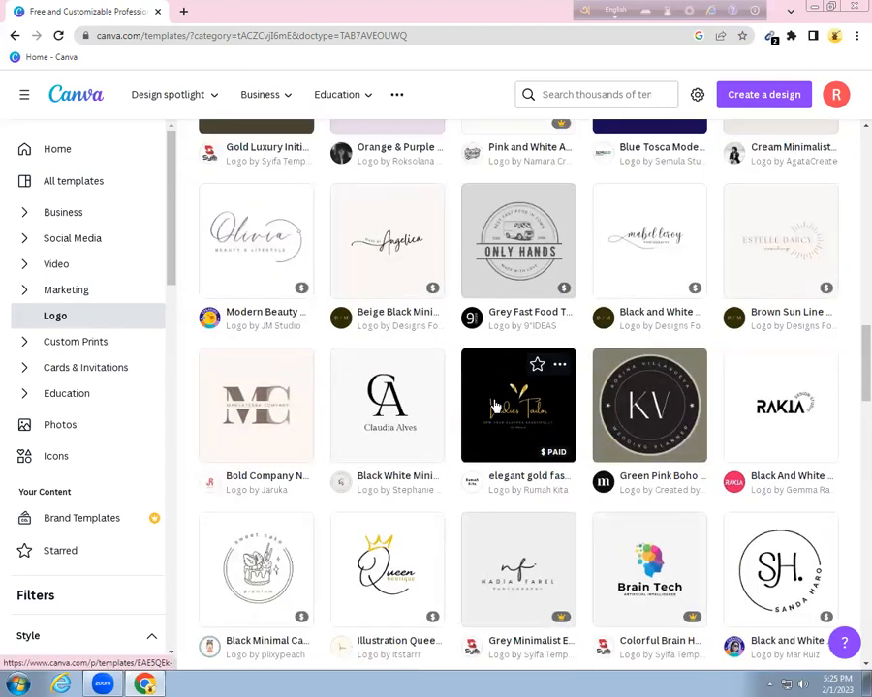
scroll(494, 405, "down", 1)
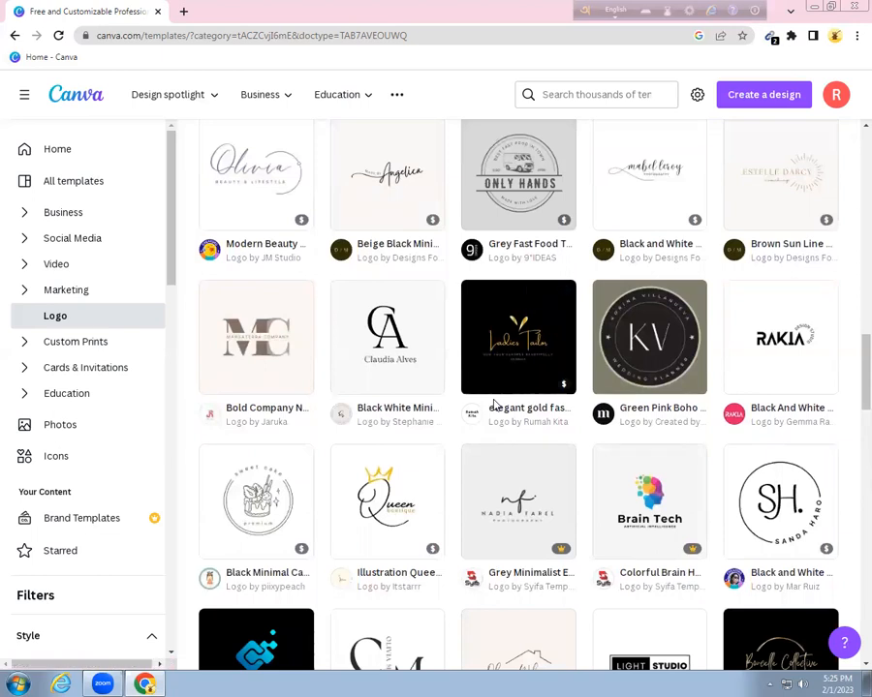
scroll(494, 405, "down", 2)
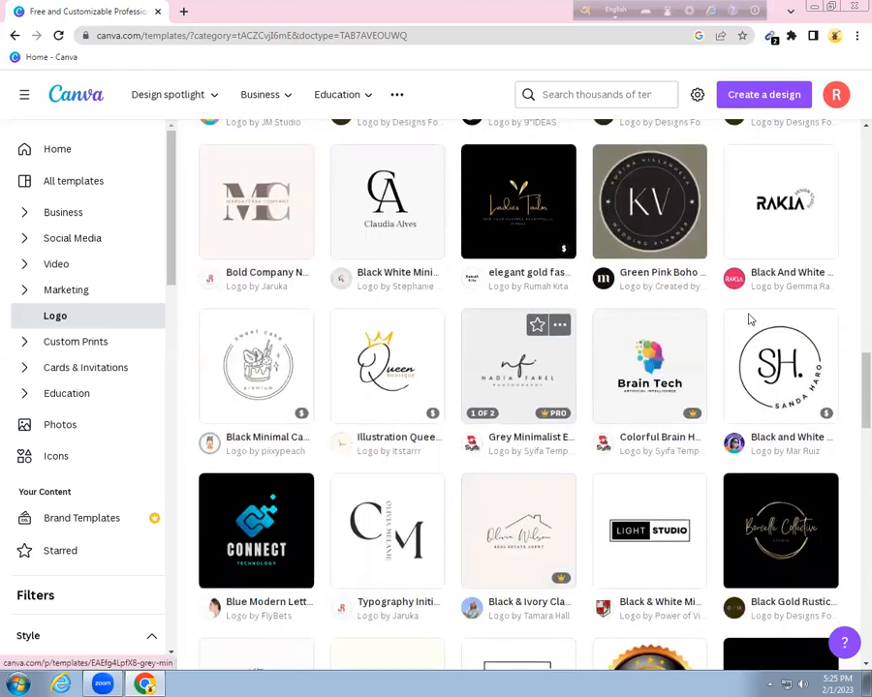
Step: Open the Green Pink Boho Aesthetic Wedding Planner Circle Logo template for customizing and dismiss the sharing options
scroll(748, 319, "up", 1)
left_click(669, 279)
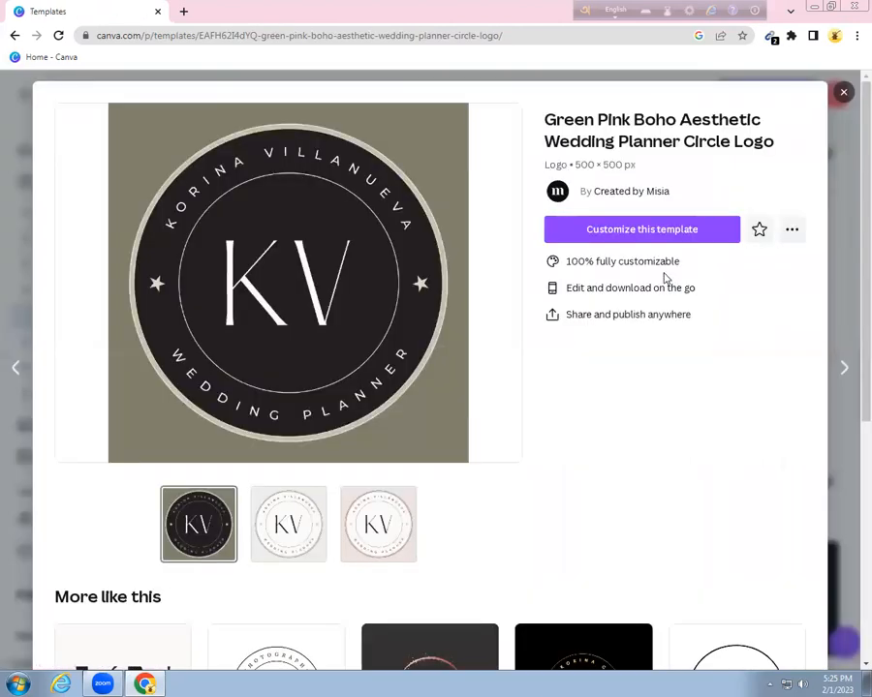
left_click(613, 230)
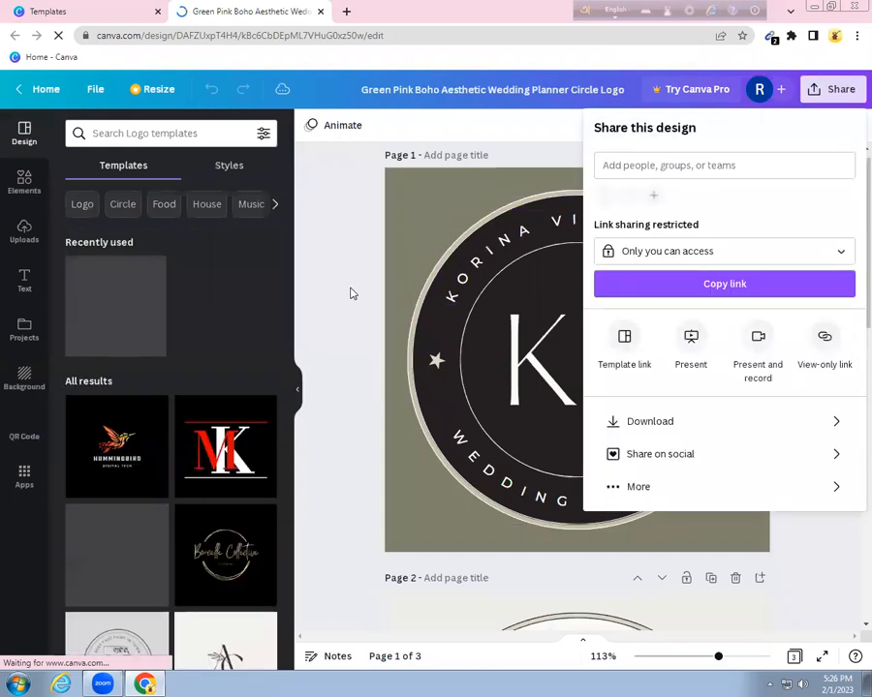
left_click(350, 291)
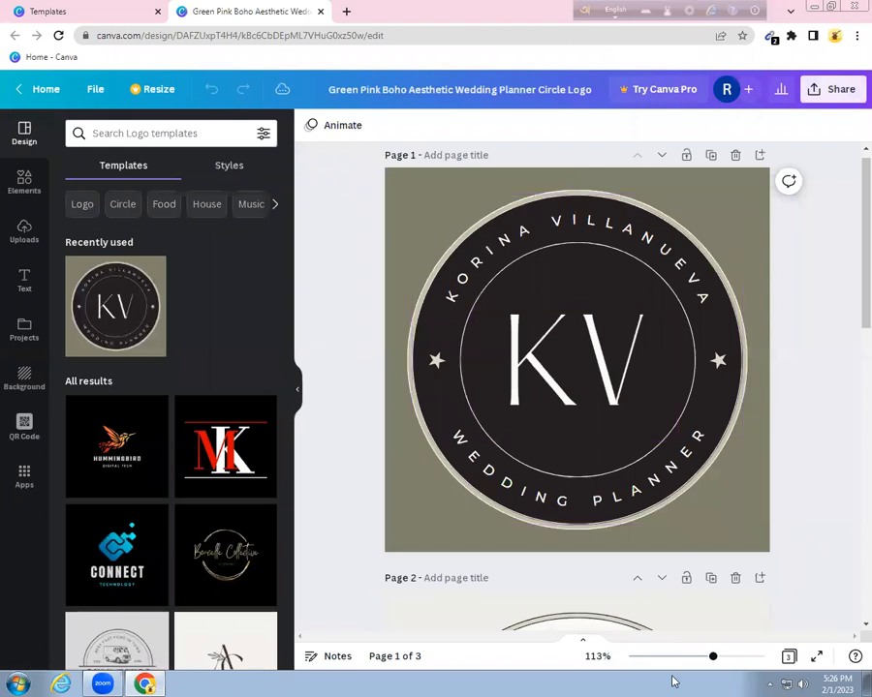
Step: Delete the two light-coloured variant pages from the design, keeping only the green and black logo page
key("ctrl+minus")
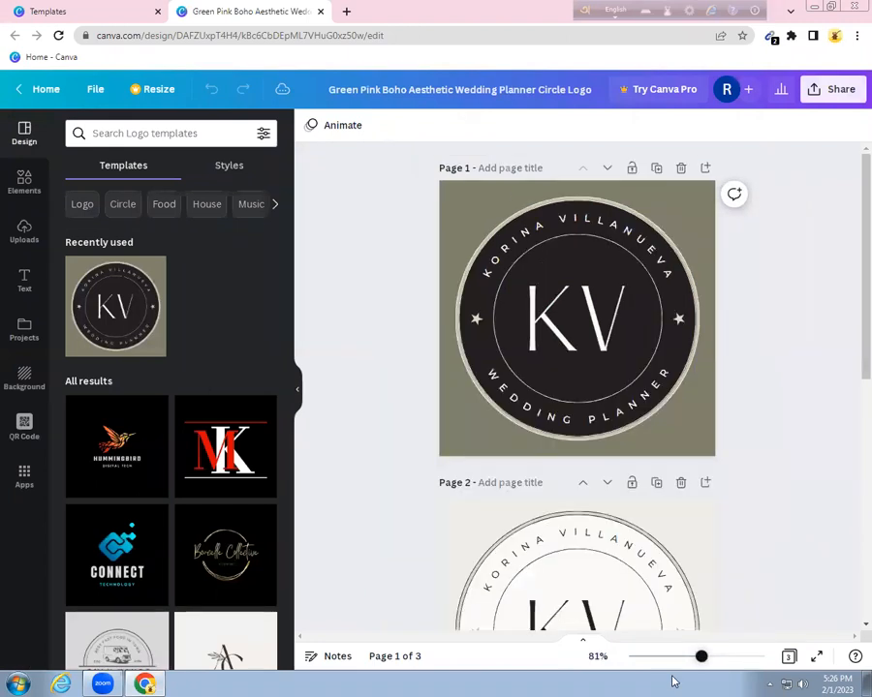
key("ctrl+minus")
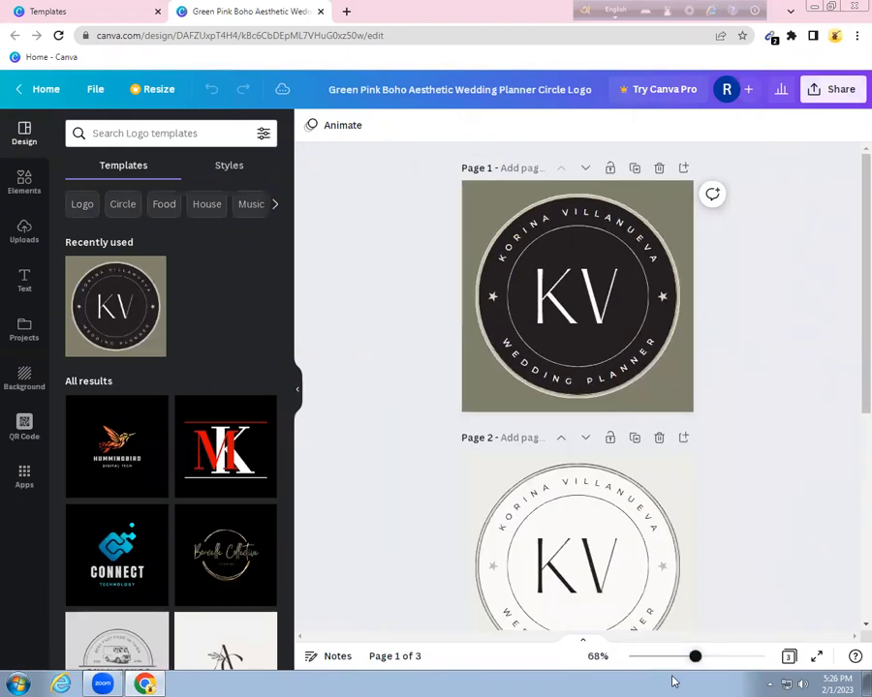
left_click(659, 440)
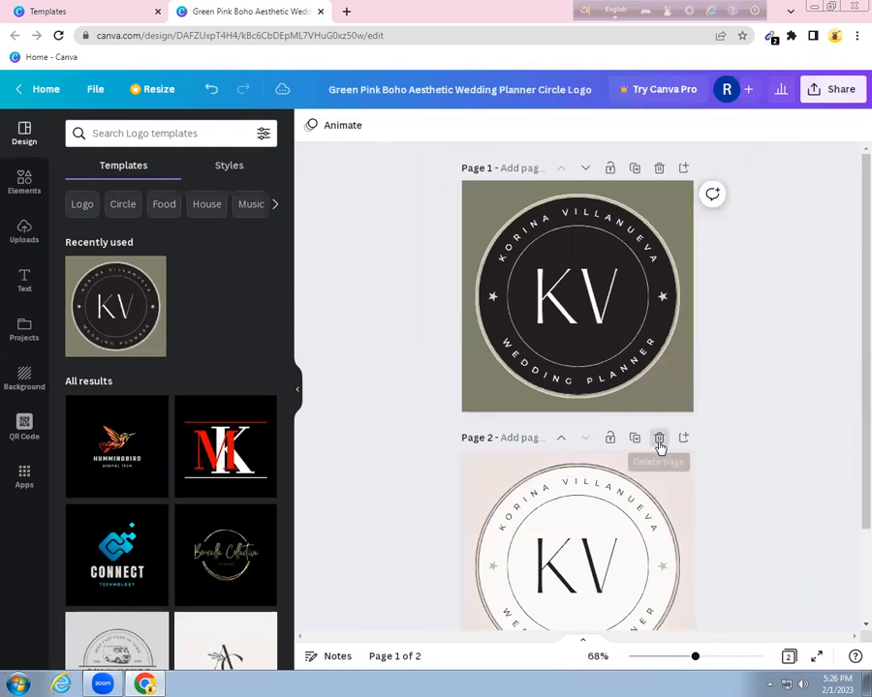
left_click(658, 440)
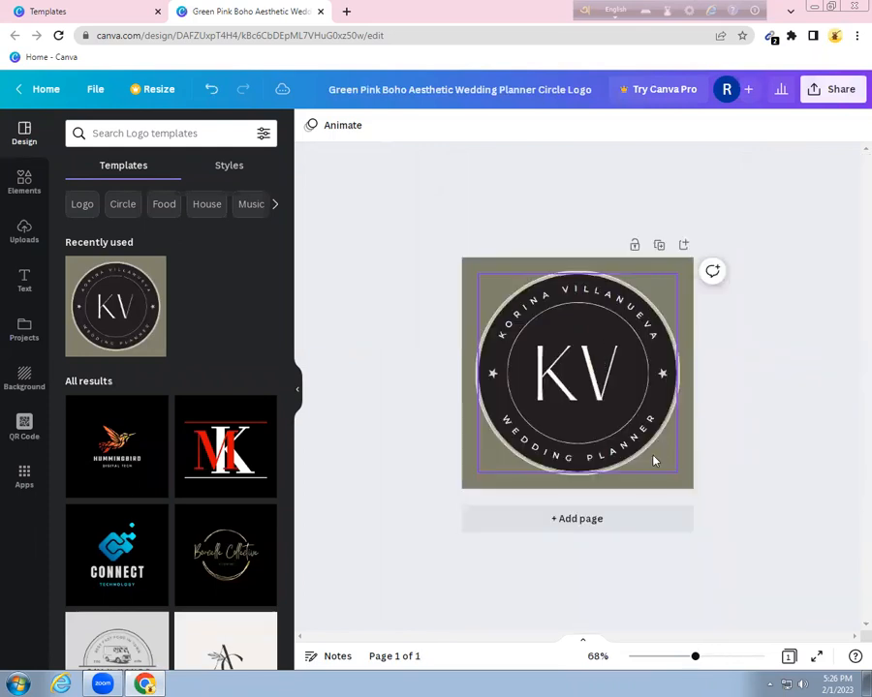
Step: Add a second page below the logo and remove its green background so the page is blank white
left_click(602, 523)
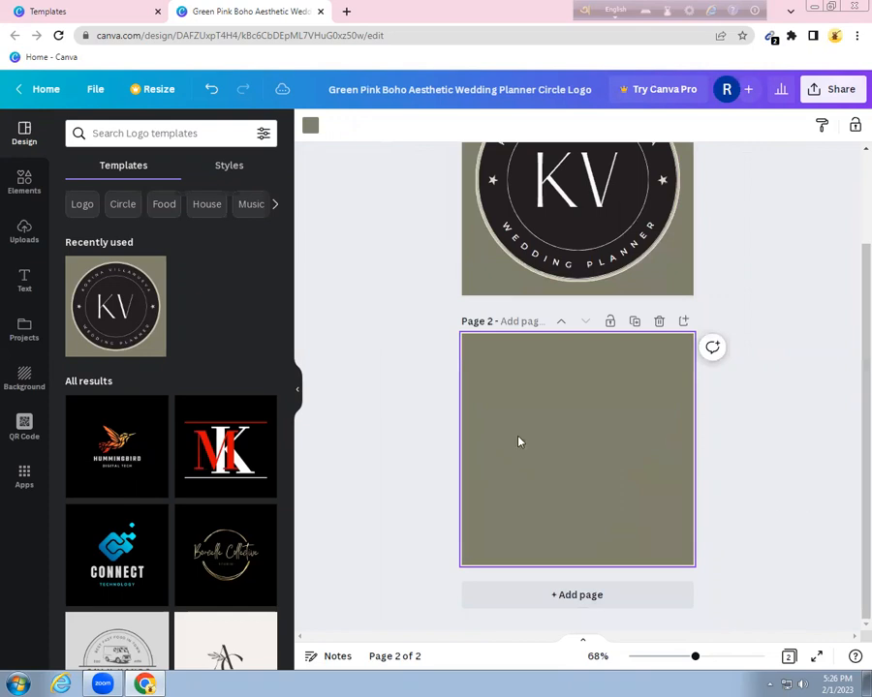
key("Delete")
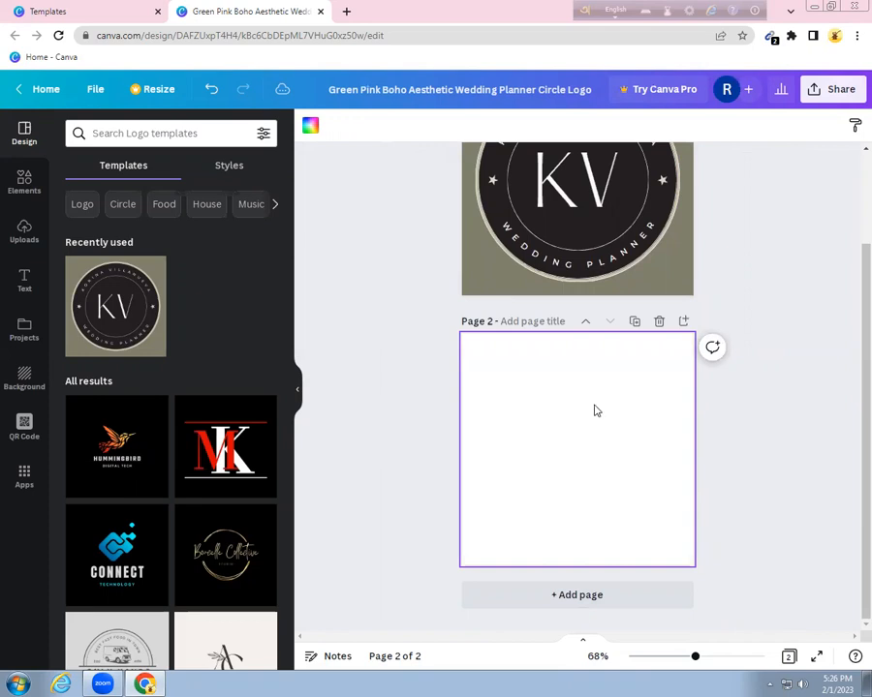
scroll(622, 437, "up", 1)
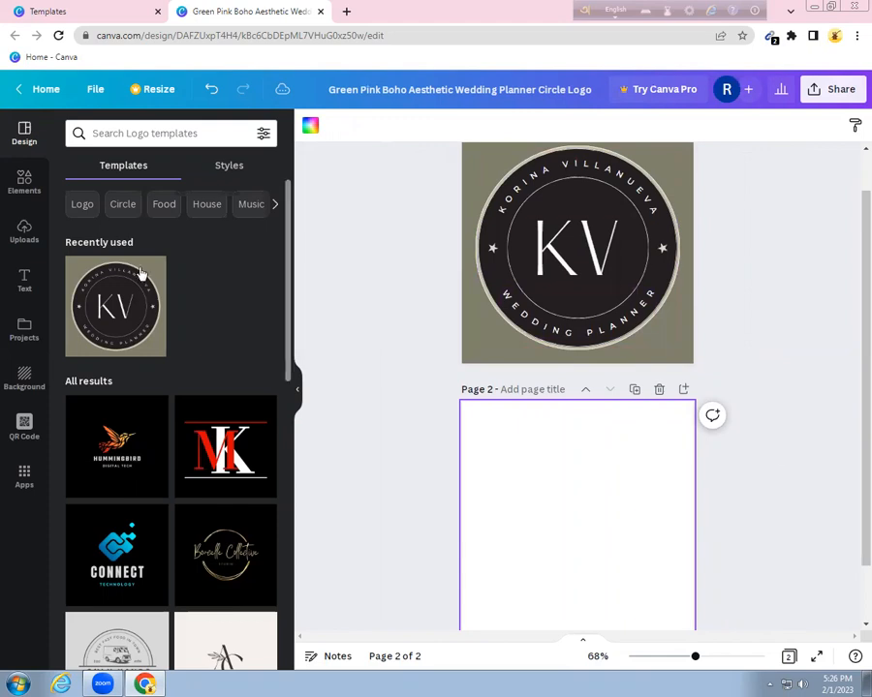
Step: Insert a circle shape on page 2 and enlarge it until it nearly fills the page
left_click(15, 188)
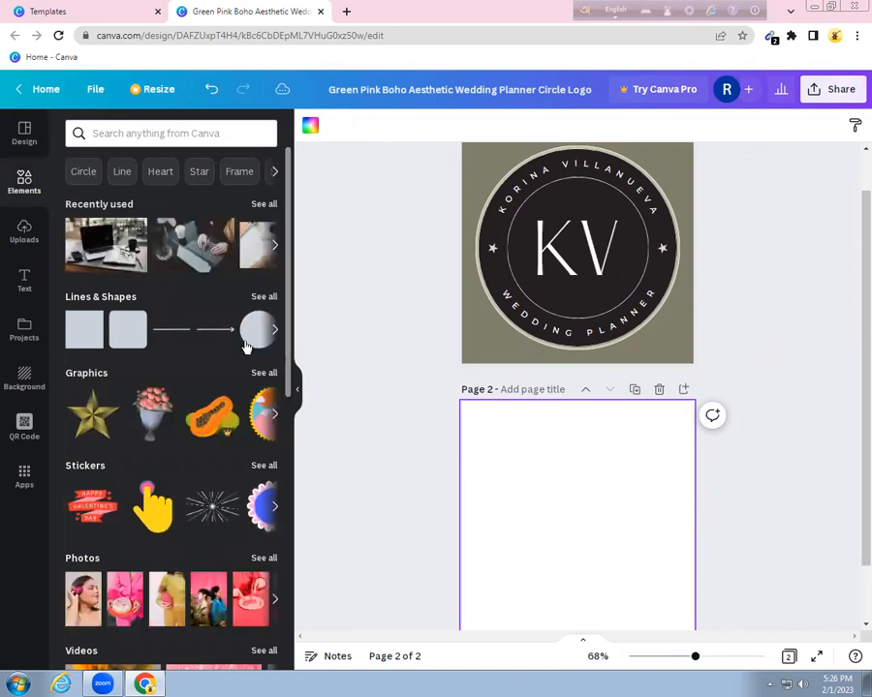
left_click(250, 332)
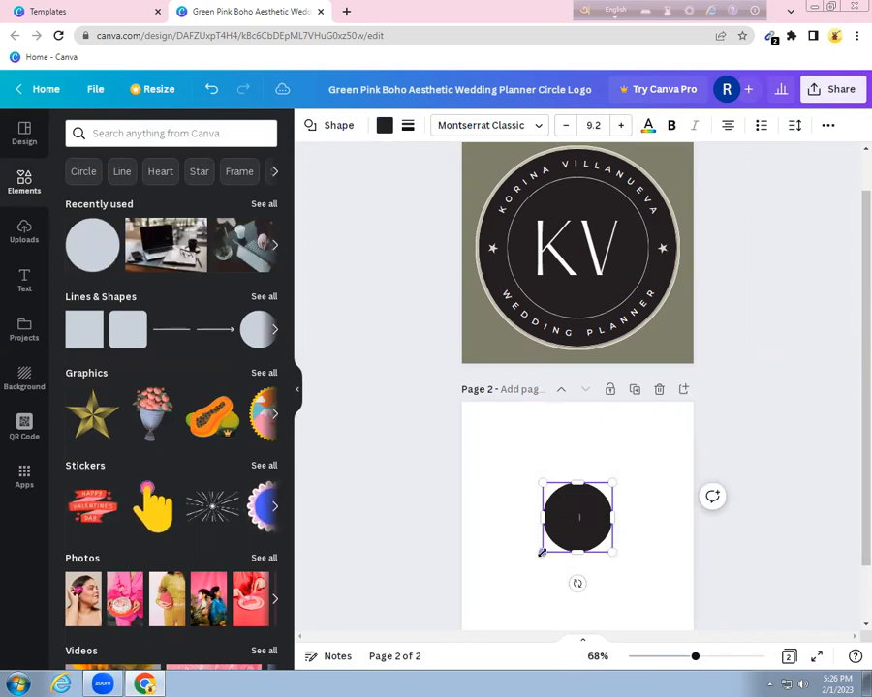
left_click_drag(532, 577, 484, 613)
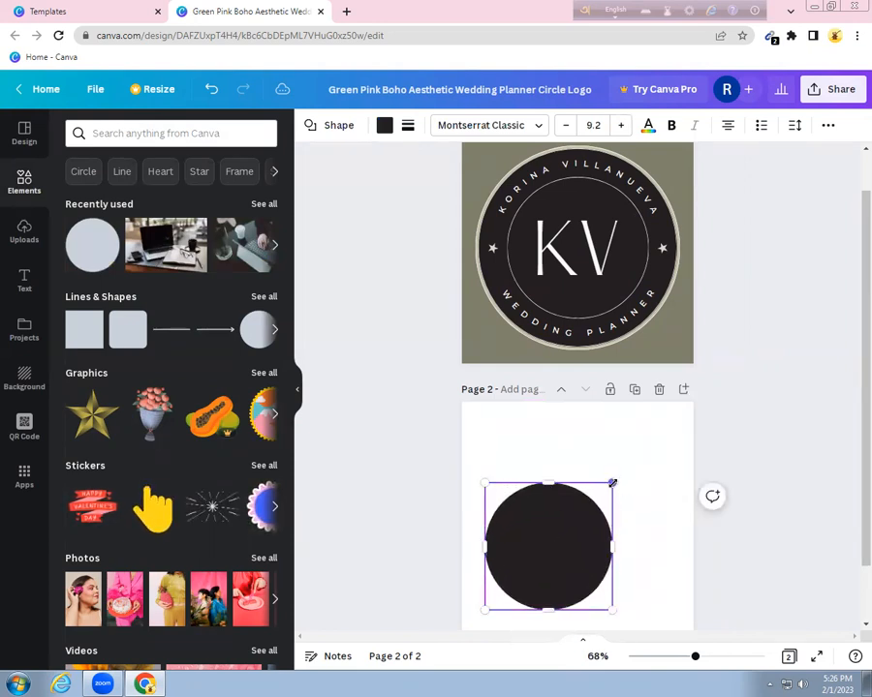
left_click_drag(613, 481, 680, 416)
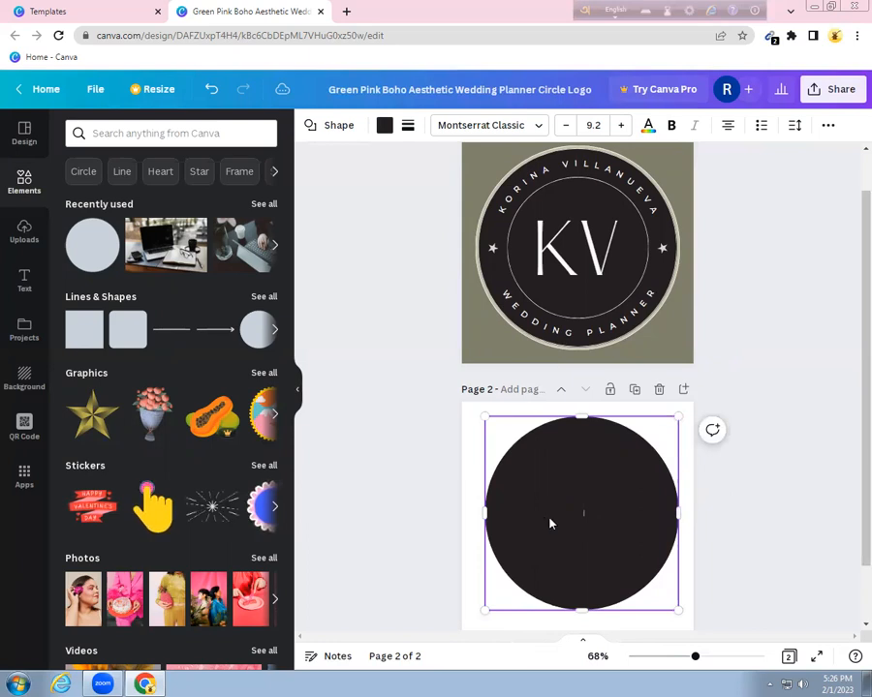
left_click(441, 479)
mouse_move(548, 500)
left_mouse_down()
mouse_move(529, 498)
mouse_move(547, 497)
mouse_move(549, 486)
left_mouse_up()
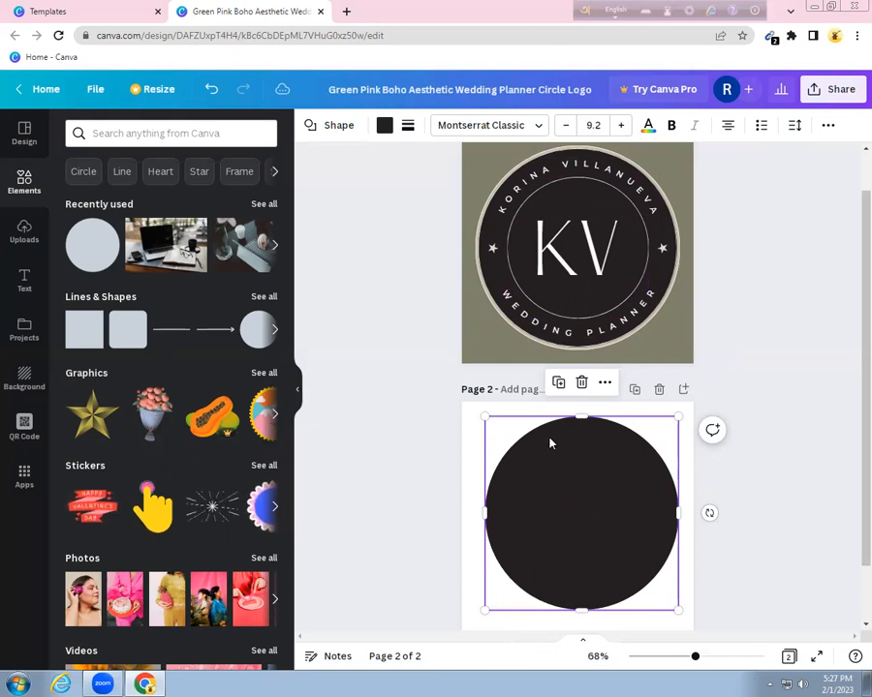
Step: Fill the circle on page 2 with the mid-beige document colour used in the template
left_click(384, 127)
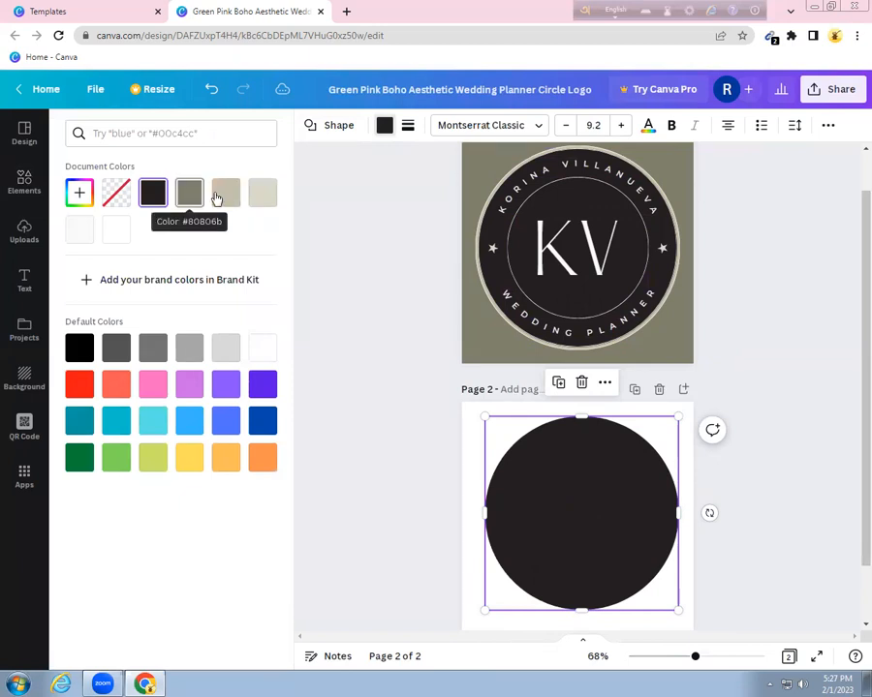
left_click(221, 196)
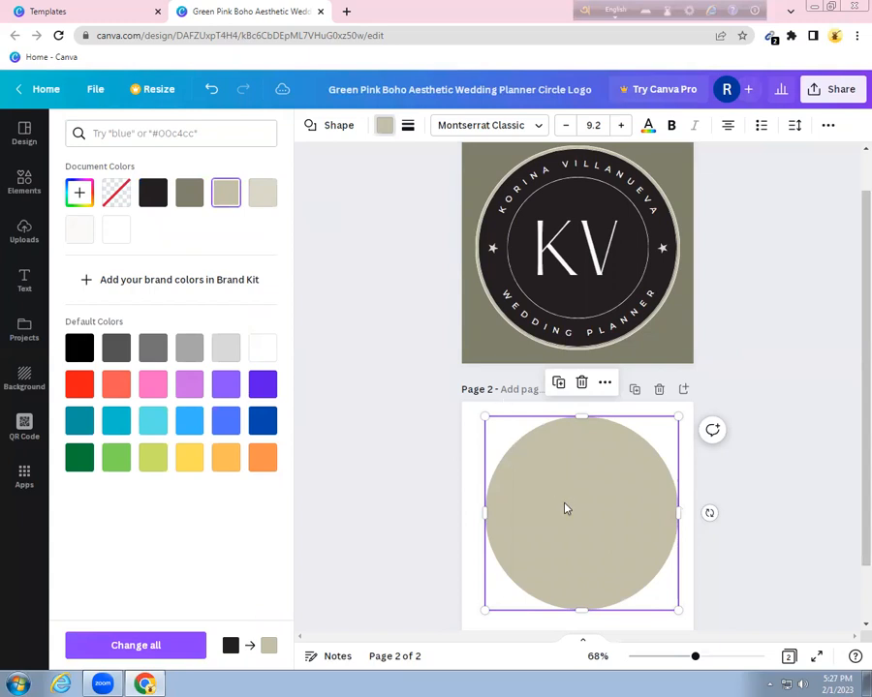
left_click(329, 239)
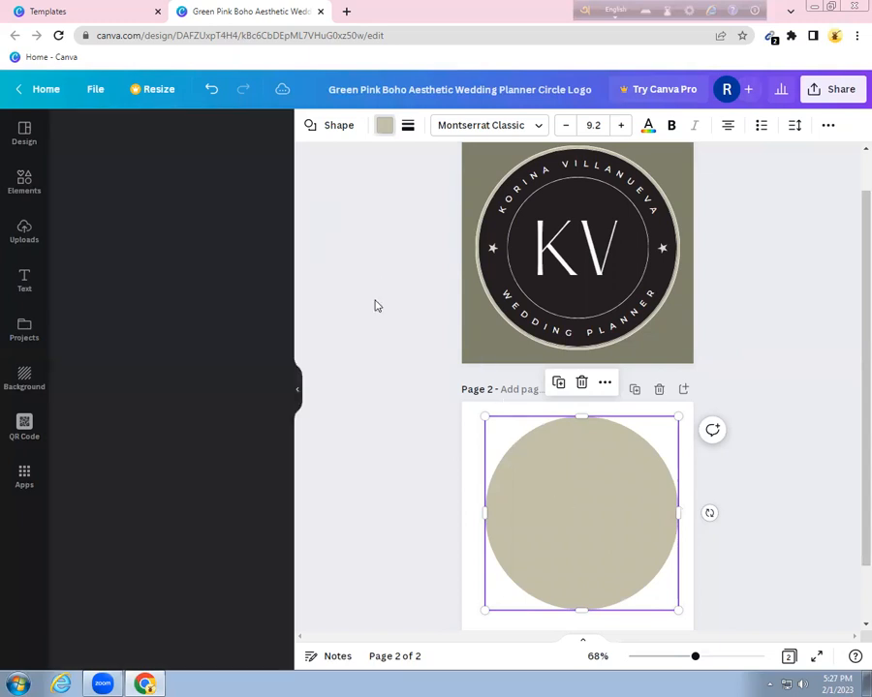
Step: Copy and paste the beige circle, allowing clipboard access, and make the copy slightly smaller than the original
right_click(549, 500)
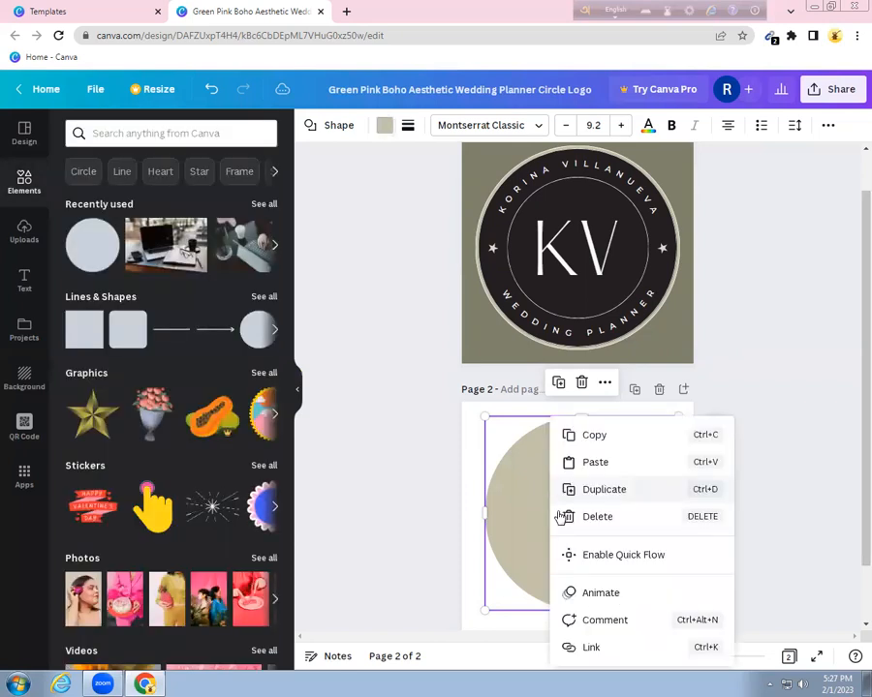
left_click(573, 435)
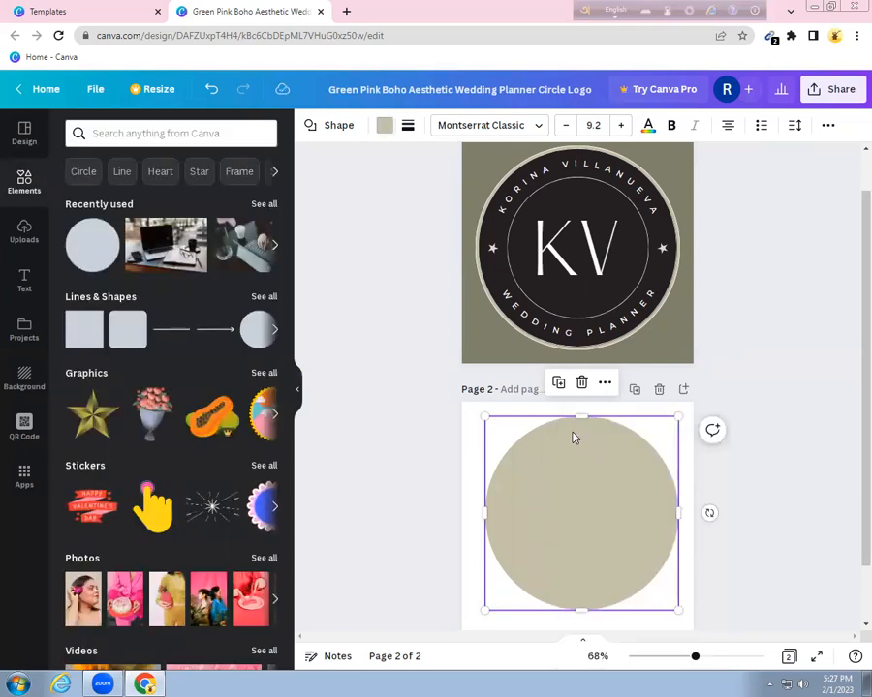
right_click(573, 436)
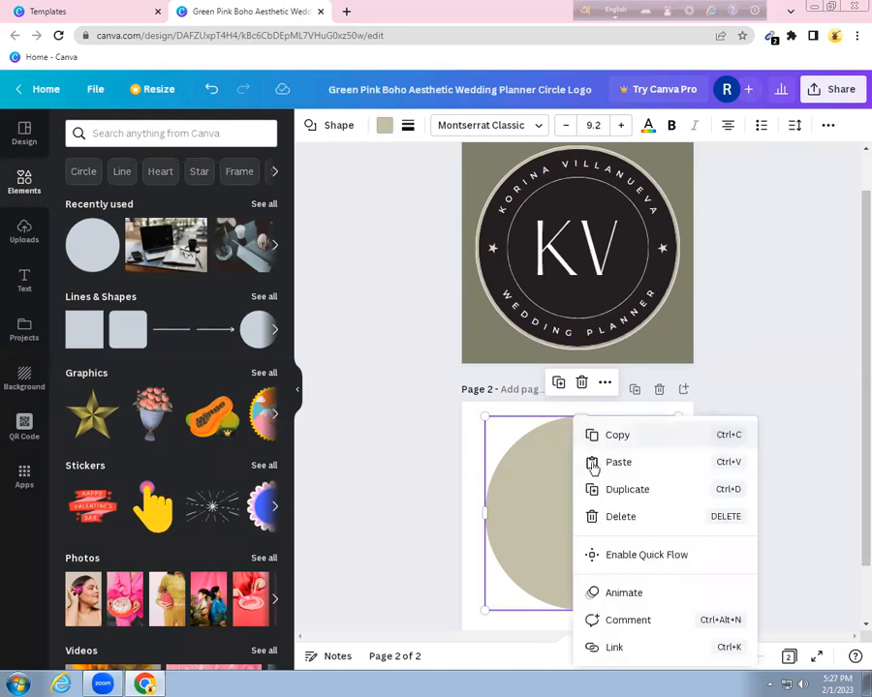
left_click(593, 467)
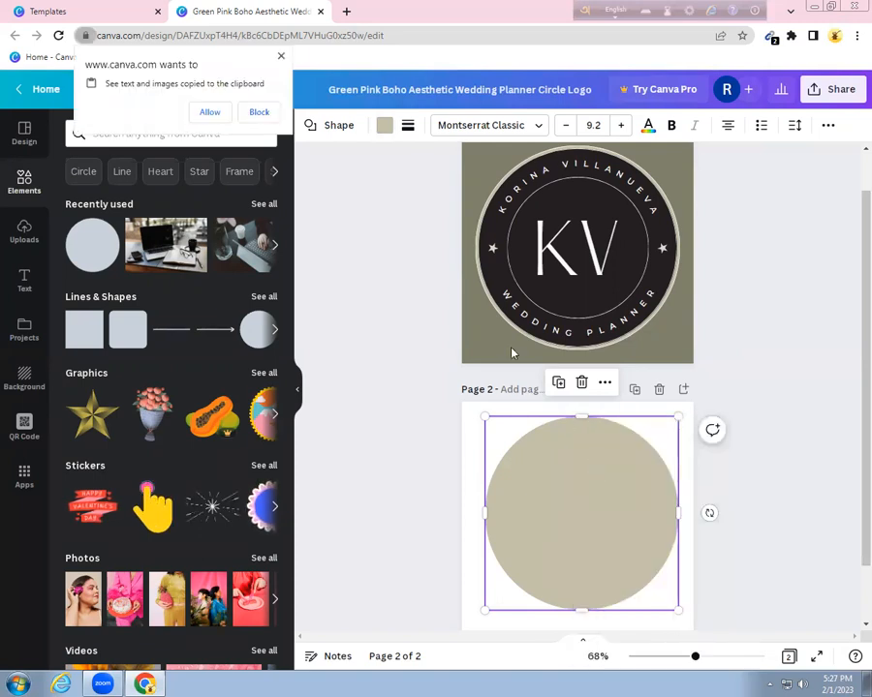
left_click(205, 111)
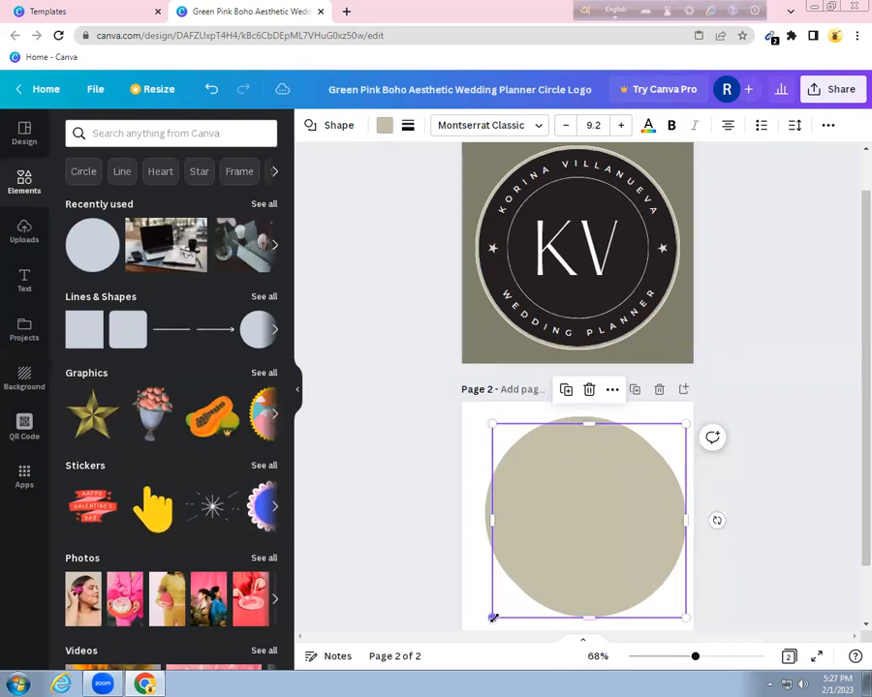
left_click_drag(494, 617, 499, 610)
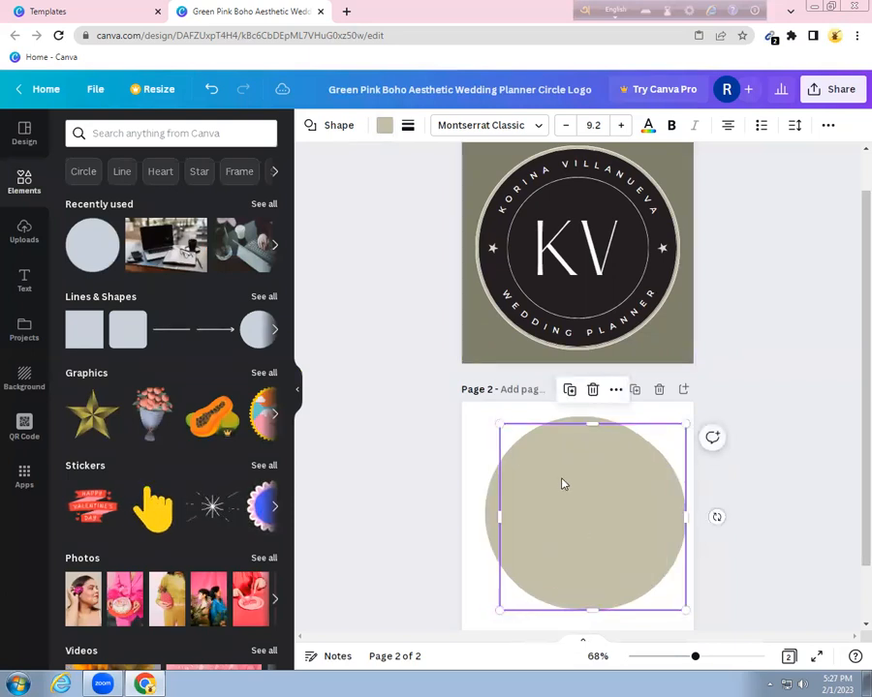
Step: Fill the smaller circle with the black document colour and centre it on the beige circle to leave a thin rim
left_click(385, 127)
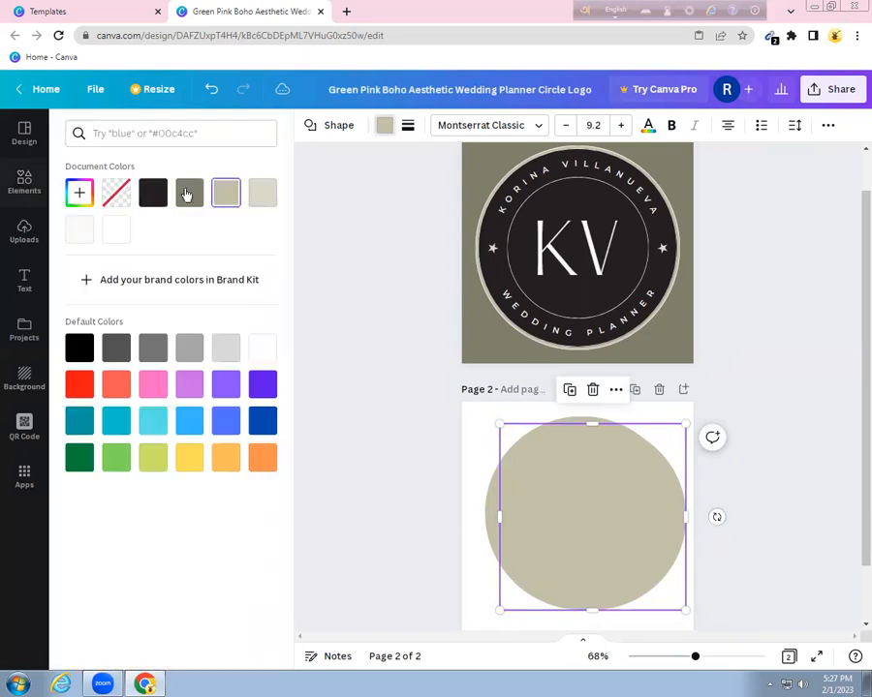
left_click(157, 196)
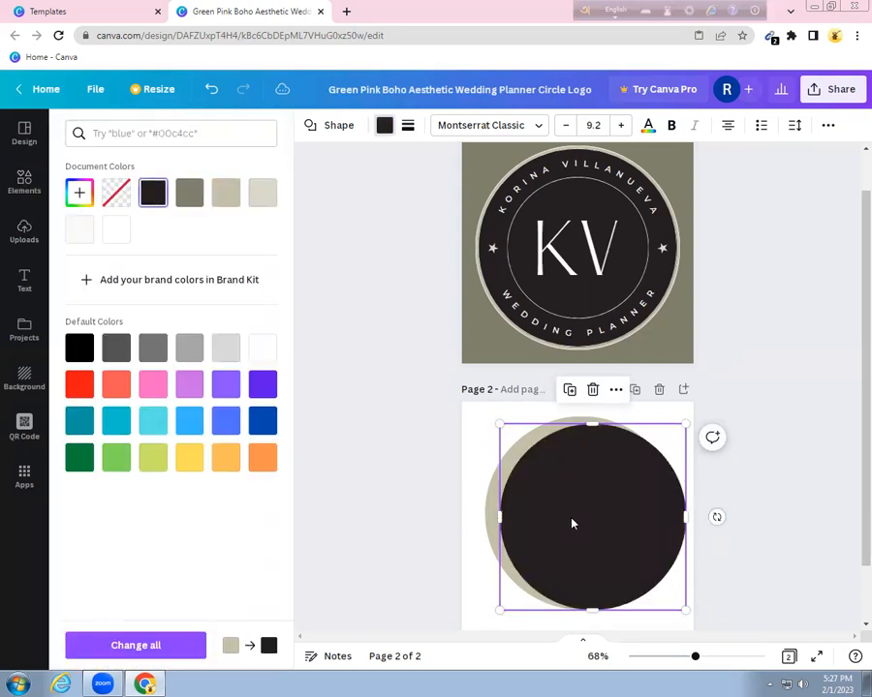
left_click_drag(568, 522, 560, 515)
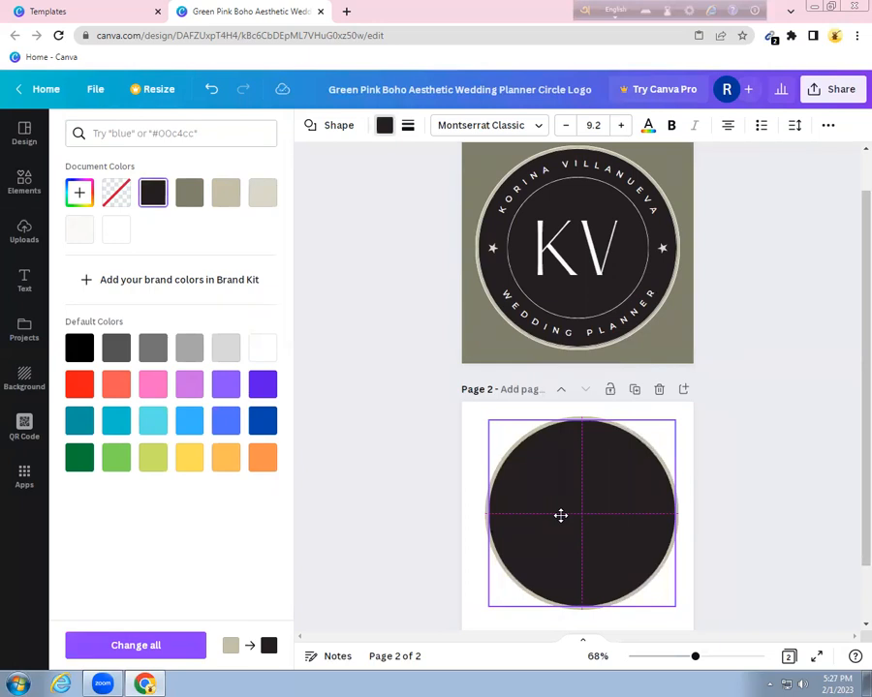
left_click_drag(561, 516, 561, 516)
left_click(382, 465)
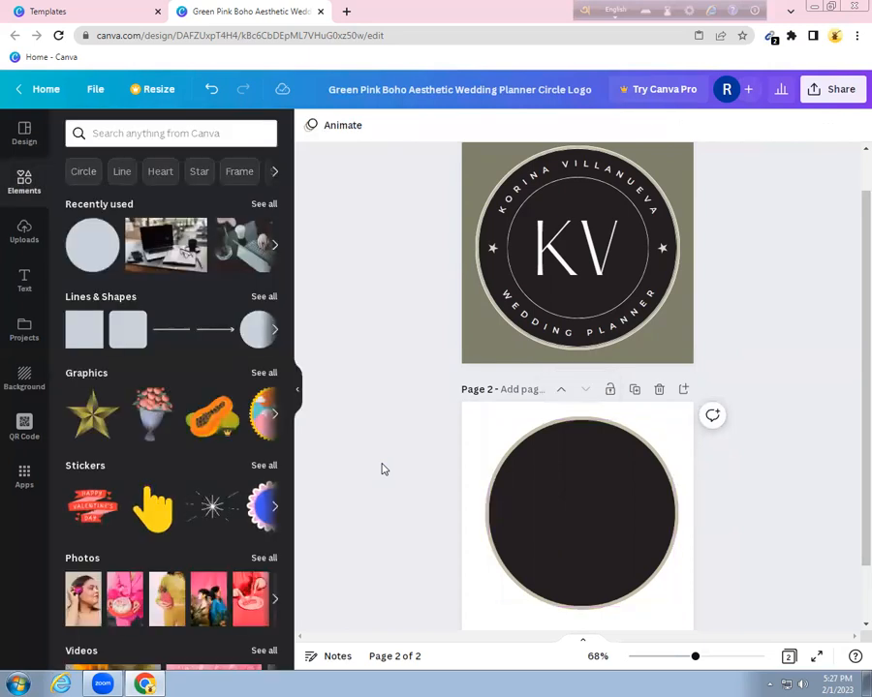
Step: Find a match for the template's inner ring among the Circle elements and insert the thin circle outline graphic on page 1
left_click(573, 506)
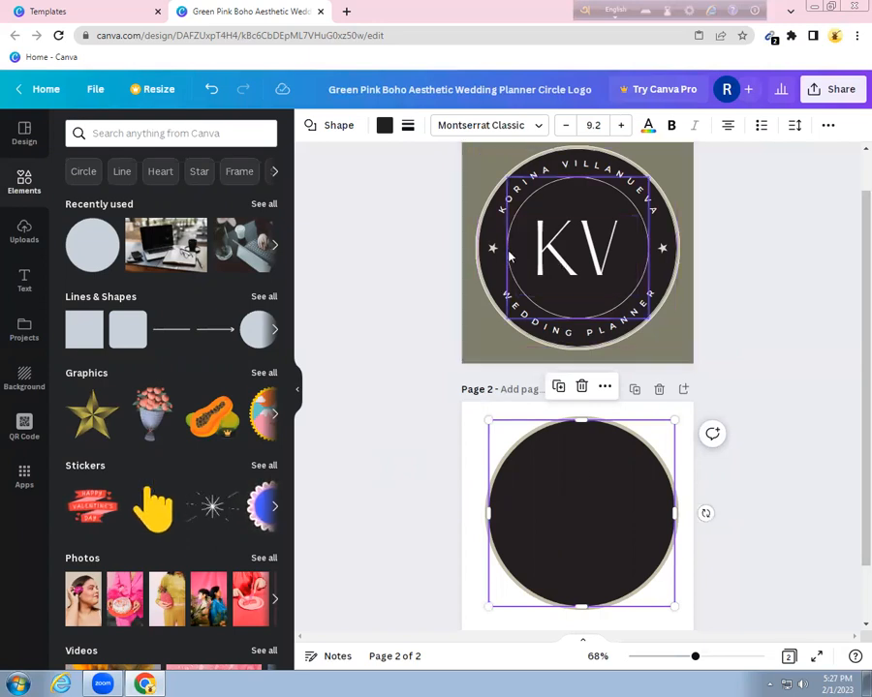
left_click(265, 296)
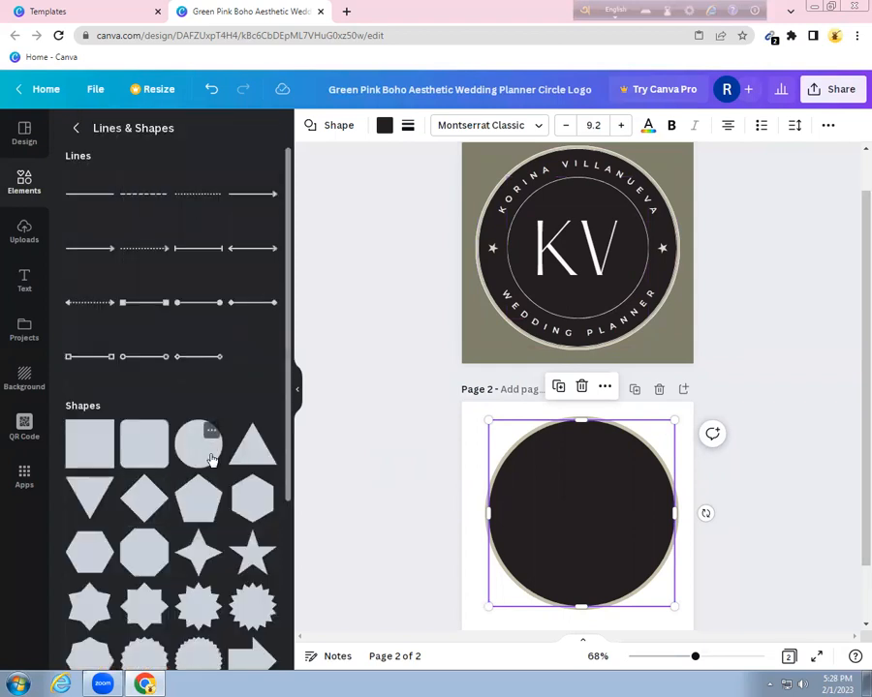
scroll(207, 427, "down", 4)
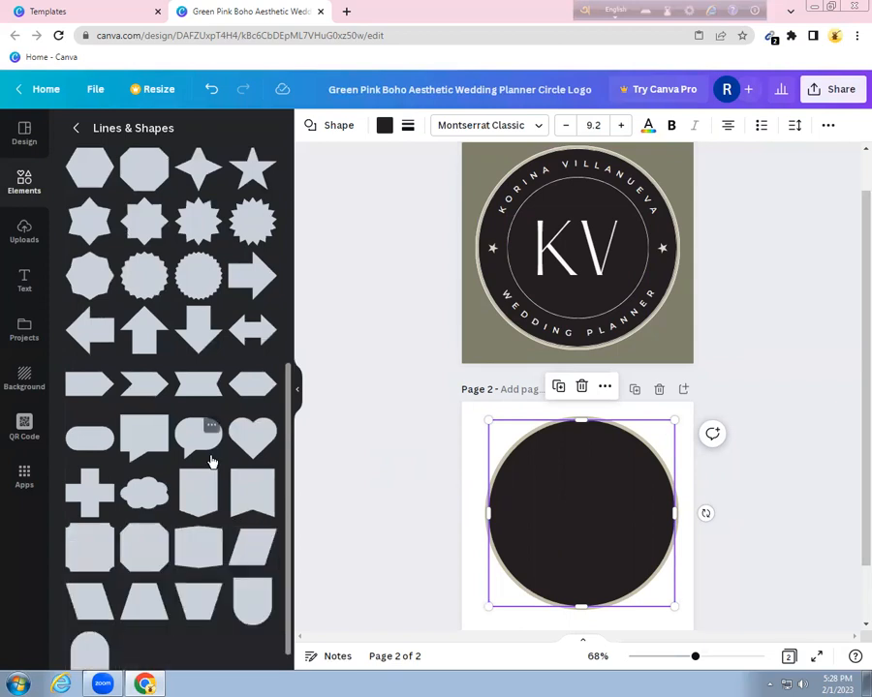
scroll(210, 459, "down", 1)
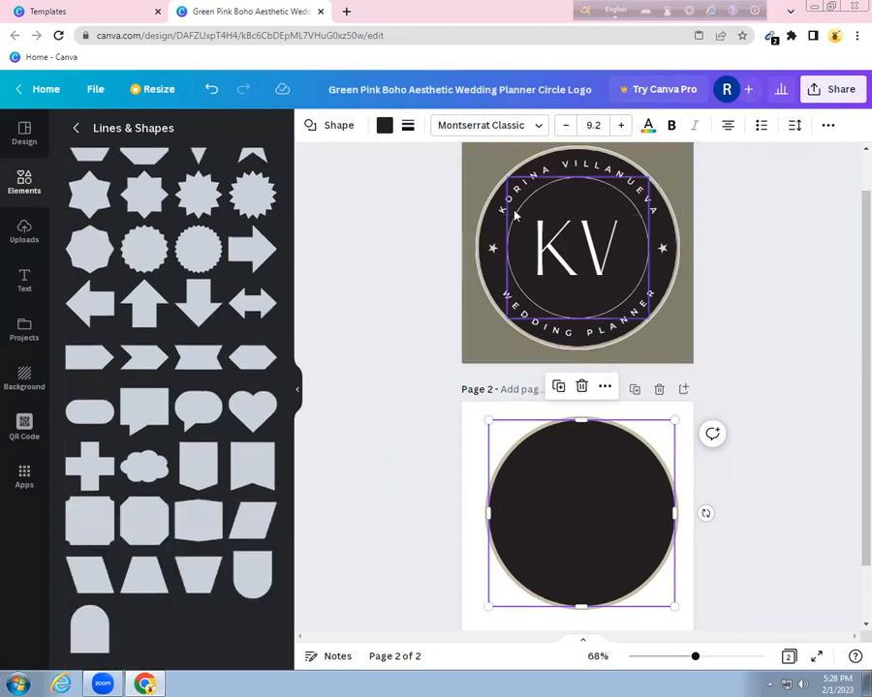
mouse_move(520, 209)
left_mouse_down()
mouse_move(508, 211)
mouse_move(518, 204)
left_mouse_up()
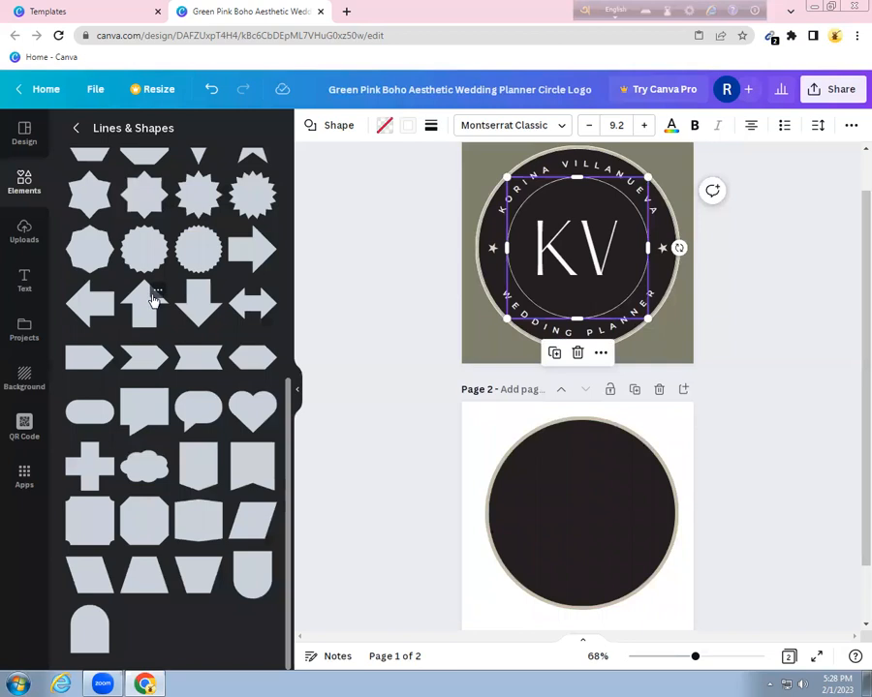
scroll(152, 301, "up", 5)
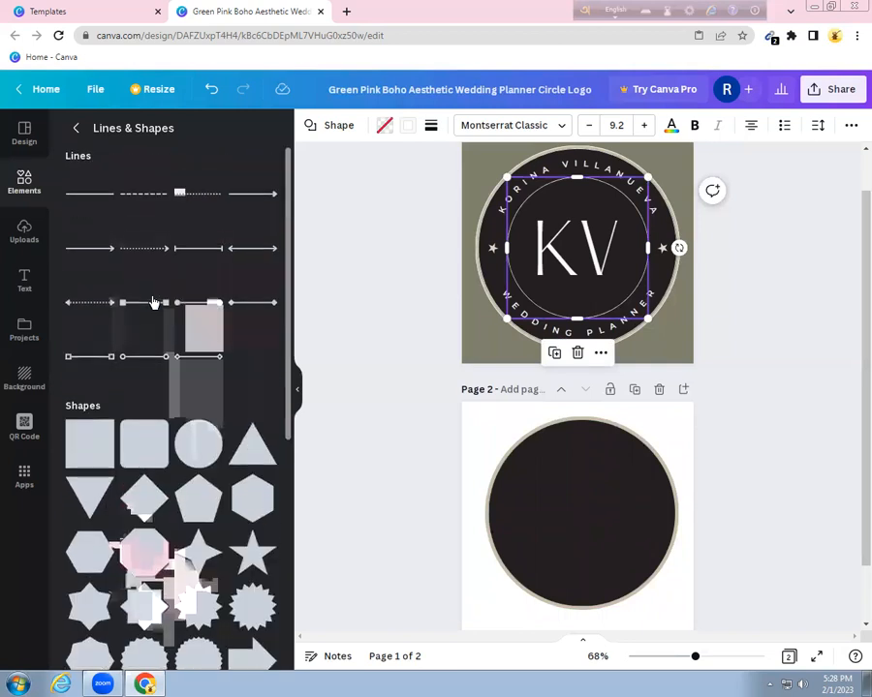
left_click(77, 132)
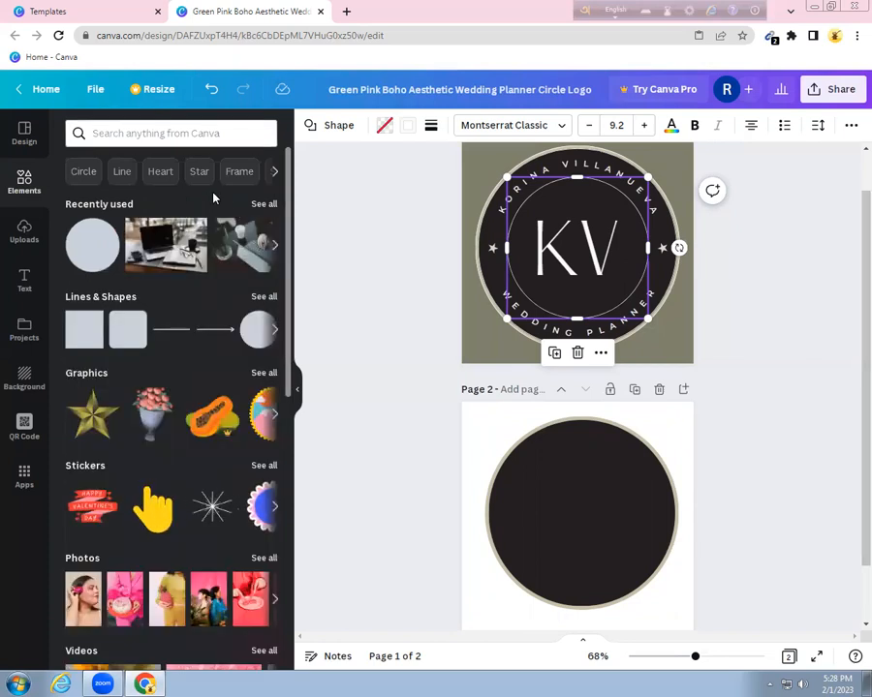
left_click(84, 171)
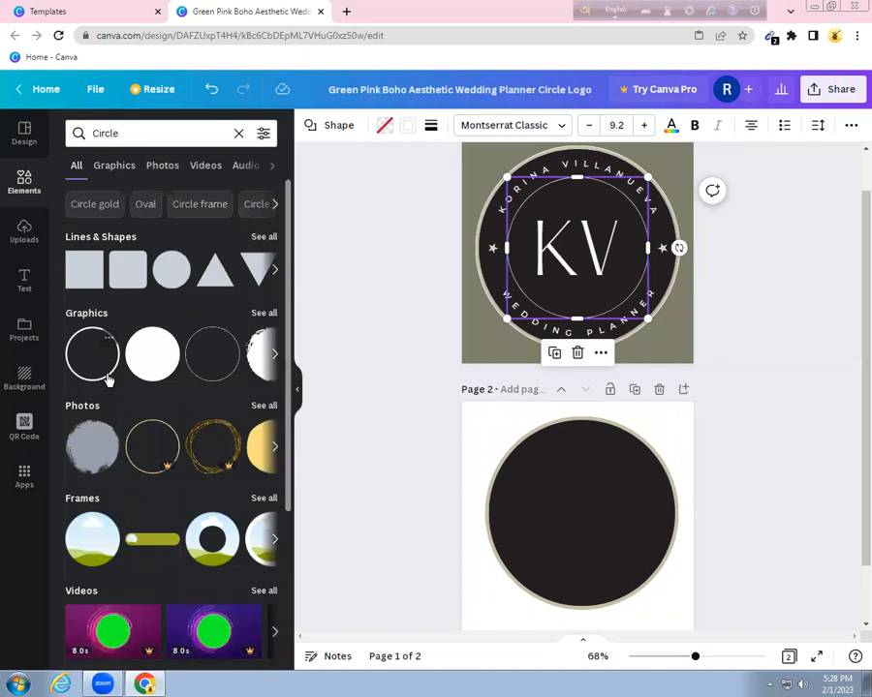
left_click(194, 374)
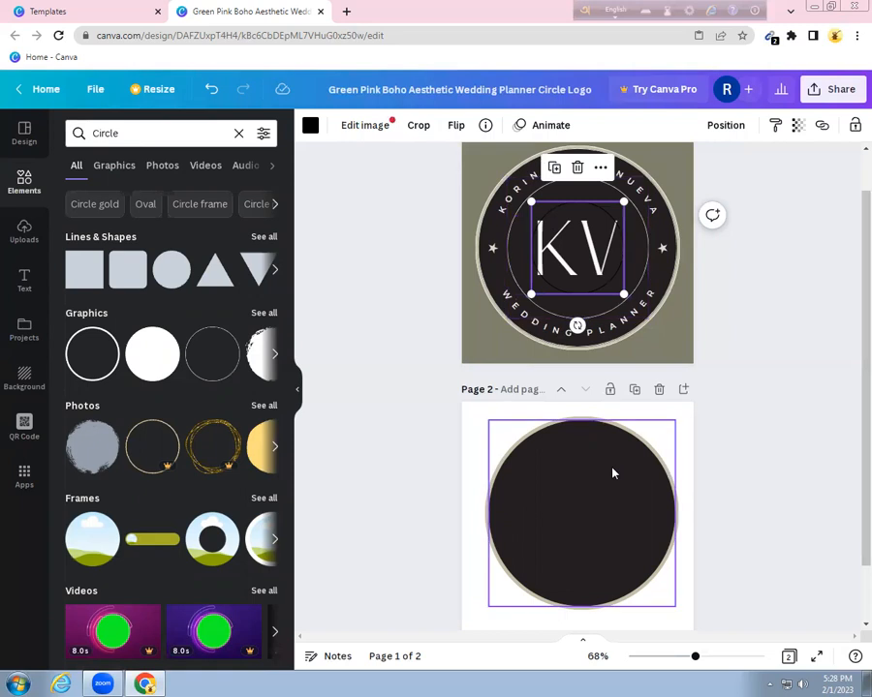
Step: Try to move the thin circle outline from page 1 straight down onto the black circle on page 2
key("Down")
key("Down")
key("Down")
key("Down")
key("Down")
key("Down")
key("Down")
key("Down")
key("Down")
key("Down")
key("Down")
key("Down")
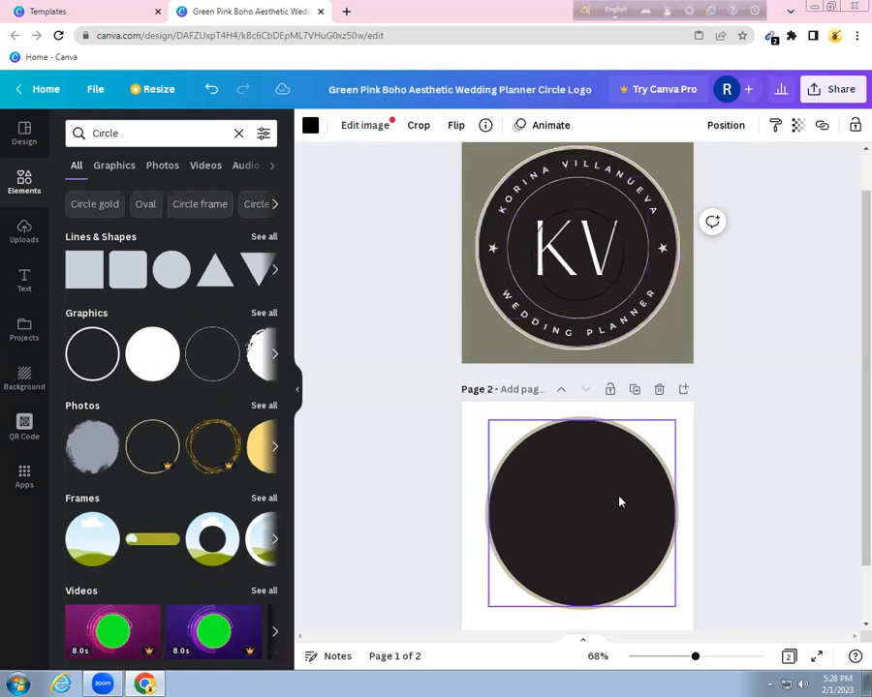
key("Down")
key("Down")
key("Down")
key("Down")
key("Down")
key("Down")
key("Down")
key("Down")
key("Down")
key("Down")
key("Down")
key("Down")
key("Down")
key("Down")
key("Down")
key("Down")
key("Down")
key("Down")
key("Down")
key("Down")
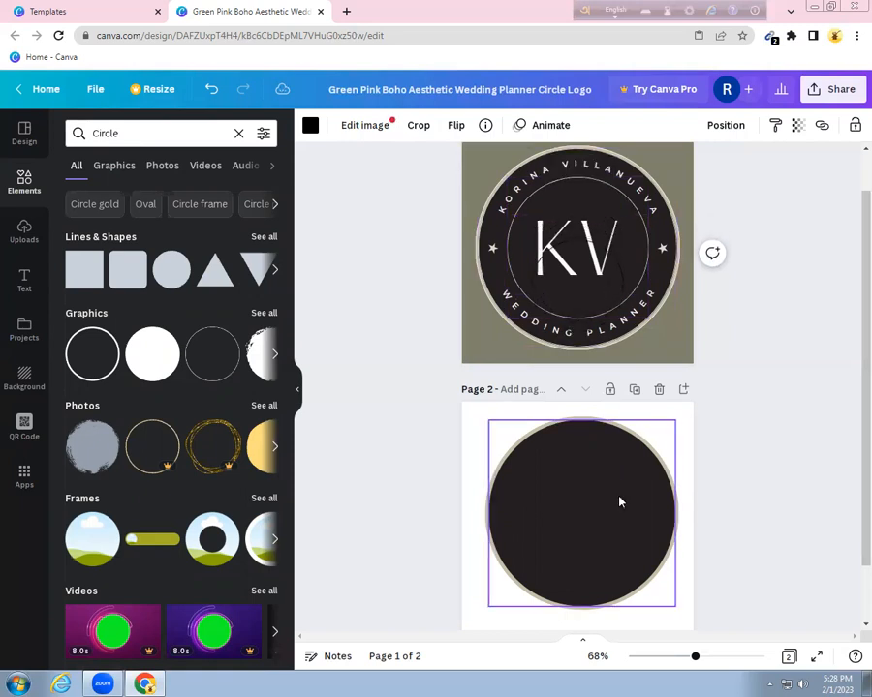
key("Down")
key("Down")
key("Down")
key("Down")
key("Down")
key("Down")
key("Down")
key("Down")
key("Down")
key("Down")
key("Down")
key("Down")
key("Down")
key("Down")
key("Down")
key("Down")
key("Down")
key("Down")
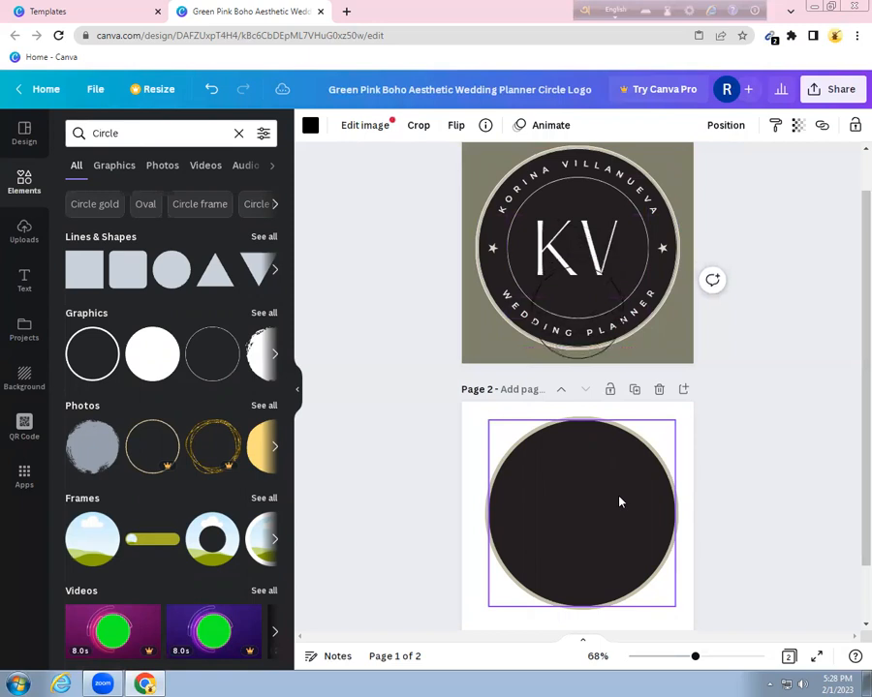
key("Down")
key("Down")
key("Down")
key("Down")
key("Down")
key("Down")
key("Down")
key("Down")
key("Down")
key("Down")
key("Down")
key("Down")
key("Down")
key("Down")
key("Down")
key("Down")
key("Down")
key("Down")
key("Down")
key("Down")
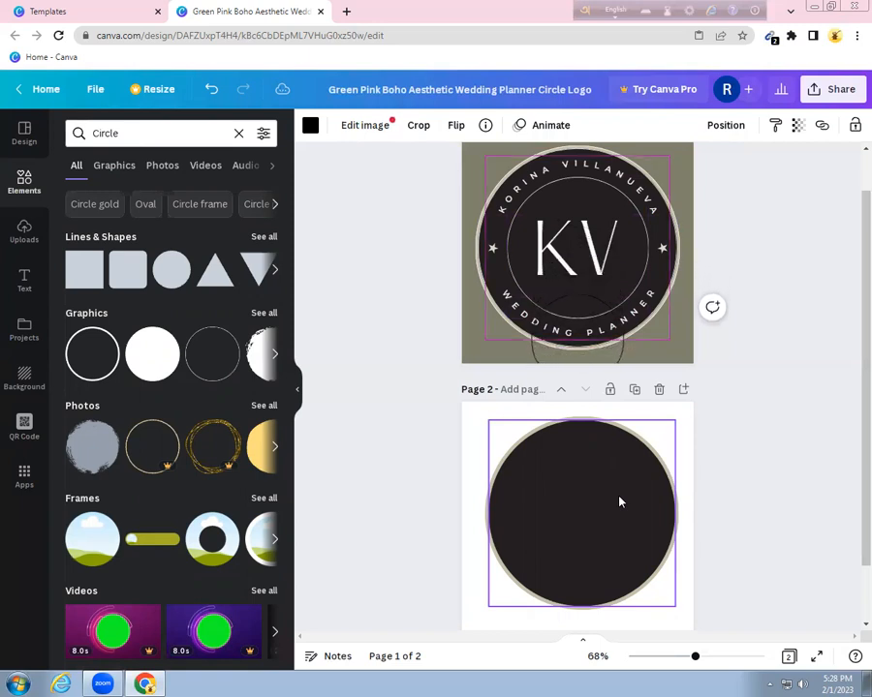
key("Down")
key("Down")
key("Down")
key("Down")
key("Down")
key("Down")
key("Down")
key("Down")
key("Down")
key("Down")
key("Down")
key("Down")
key("Down")
key("Down")
key("Down")
key("Down")
key("Down")
key("Down")
key("Down")
key("Down")
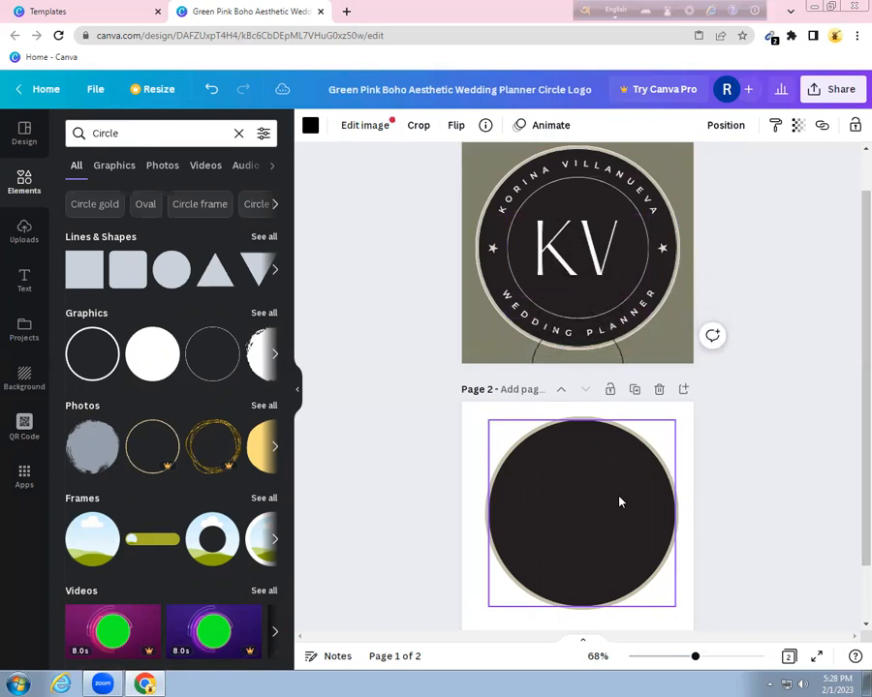
key("Down")
key("Down")
key("Down")
key("Down")
key("Down")
key("Down")
key("Down")
key("Down")
key("Down")
key("Down")
key("Down")
key("Down")
key("Down")
key("Down")
key("Down")
key("Down")
key("Down")
key("Down")
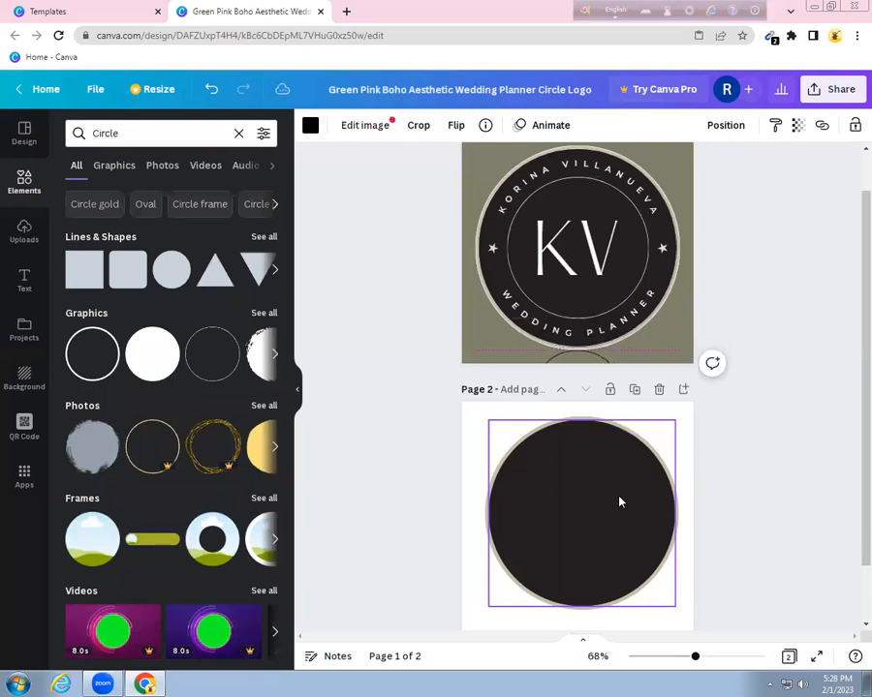
key("Down")
key("Down")
key("Down")
key("Down")
key("Down")
key("Down")
key("Down")
key("Down")
key("Down")
key("Down")
key("Down")
key("Down")
key("Down")
key("Down")
key("Down")
key("Down")
key("Down")
key("Down")
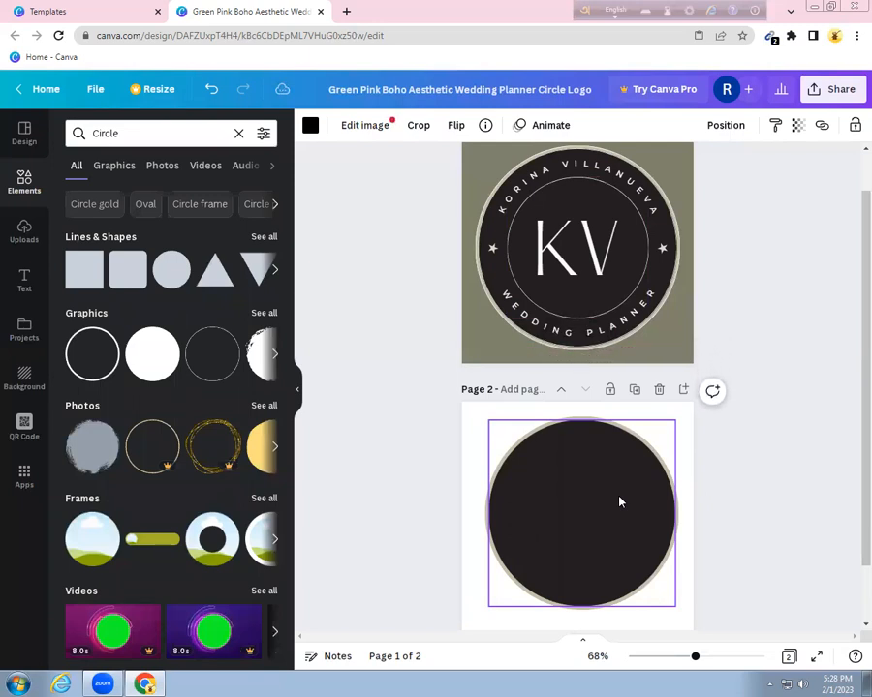
key("Down")
key("Down")
key("Down")
key("Down")
key("Down")
key("Down")
key("Down")
key("Down")
key("Down")
key("Down")
key("Down")
key("Down")
key("Down")
key("Down")
key("Down")
key("Down")
key("Down")
key("Down")
key("Down")
key("Down")
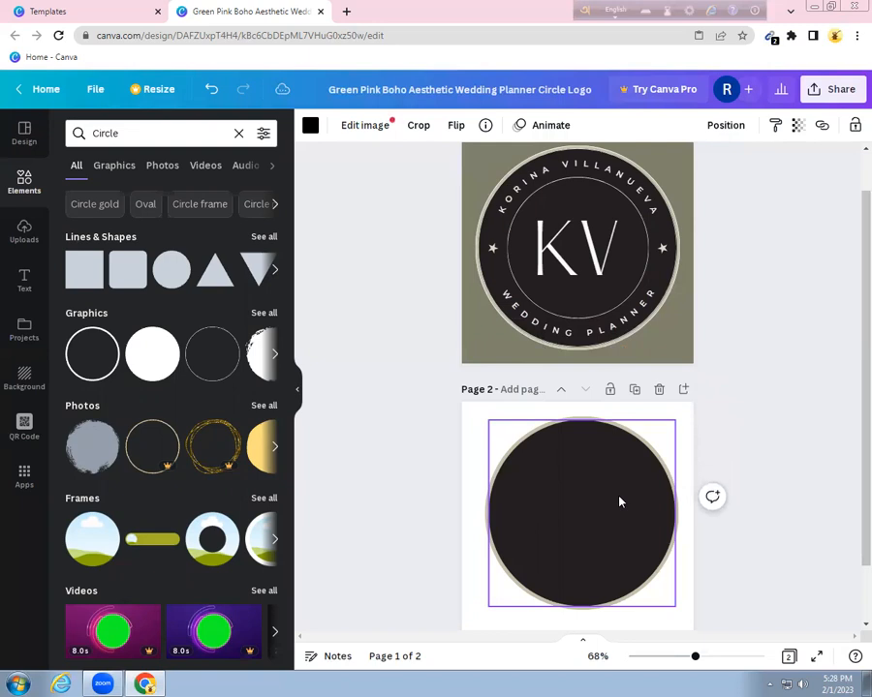
Step: Insert the thin circle outline graphic on page 2 and enlarge it into a centred inner ring within the black circle
left_click(595, 483)
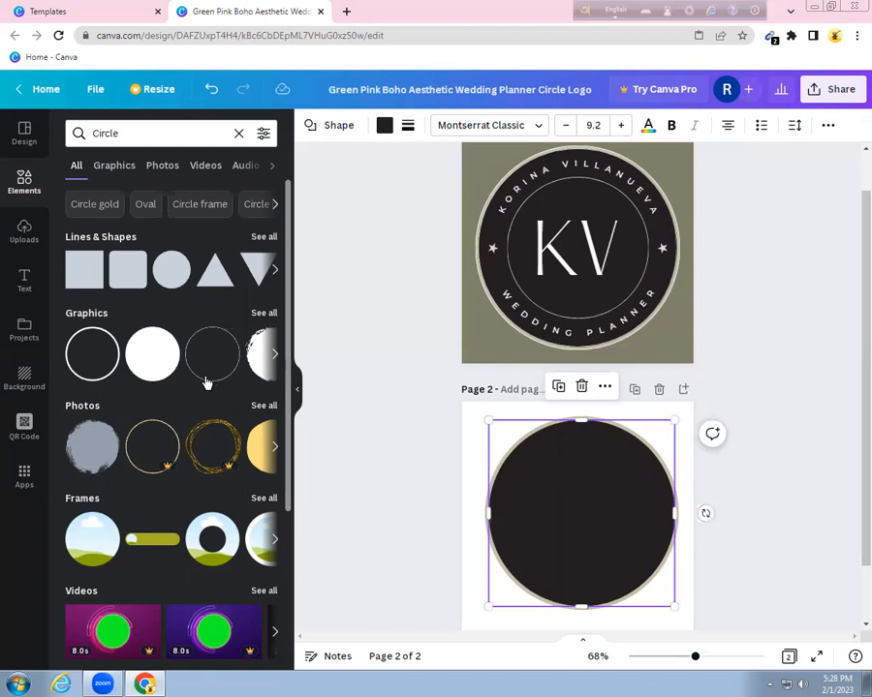
double_click(609, 467)
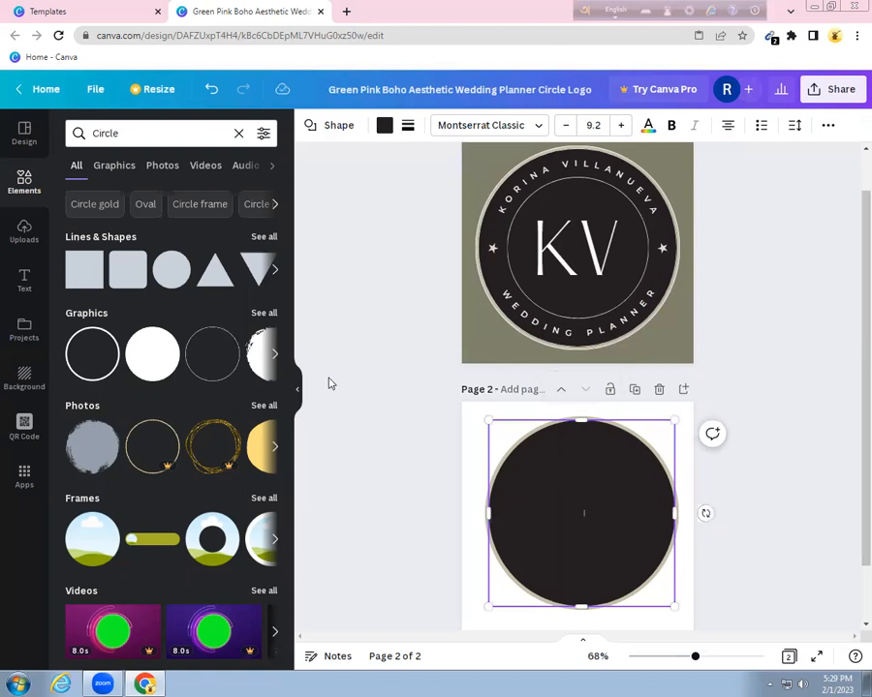
left_click(204, 380)
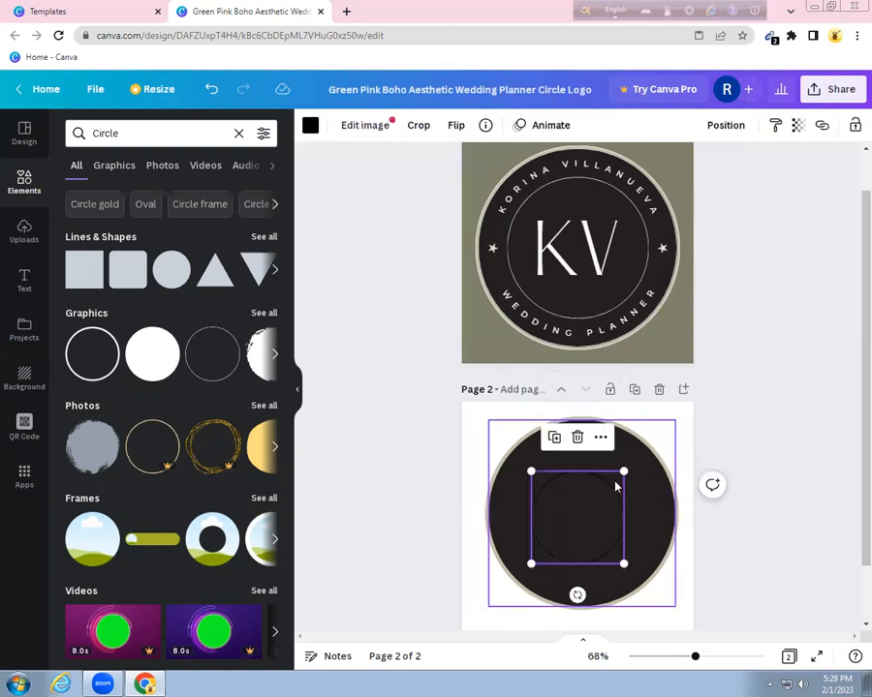
left_click_drag(634, 462, 642, 453)
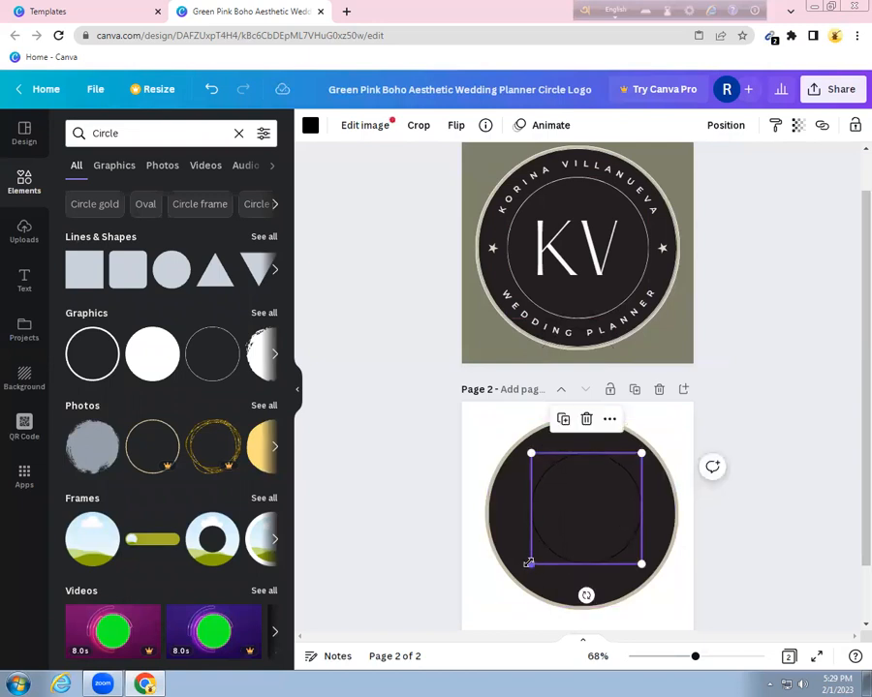
left_click_drag(531, 567, 513, 582)
left_click_drag(644, 450, 647, 447)
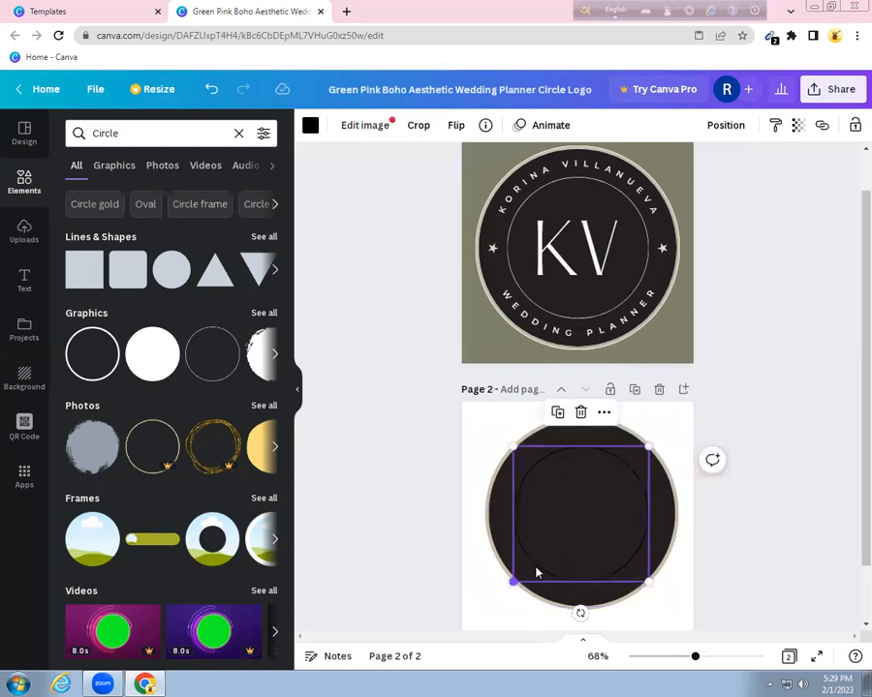
Step: Recolour the inner ring on page 2 with the default white
left_click(310, 127)
left_click(81, 351)
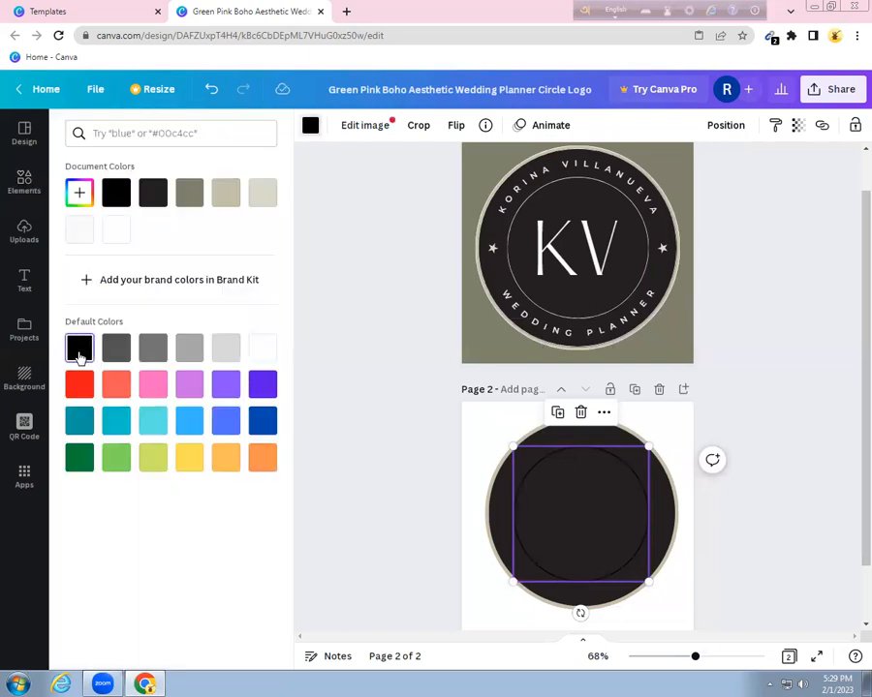
left_click(263, 348)
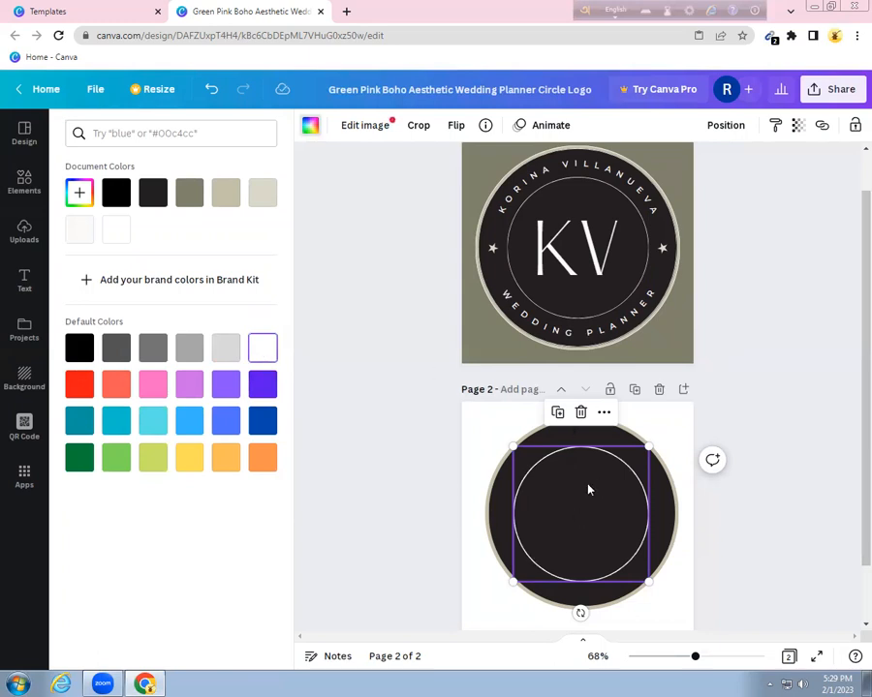
Step: Check which font the template's central monogram uses and search the text fonts for "hatton Light"
left_click(554, 252)
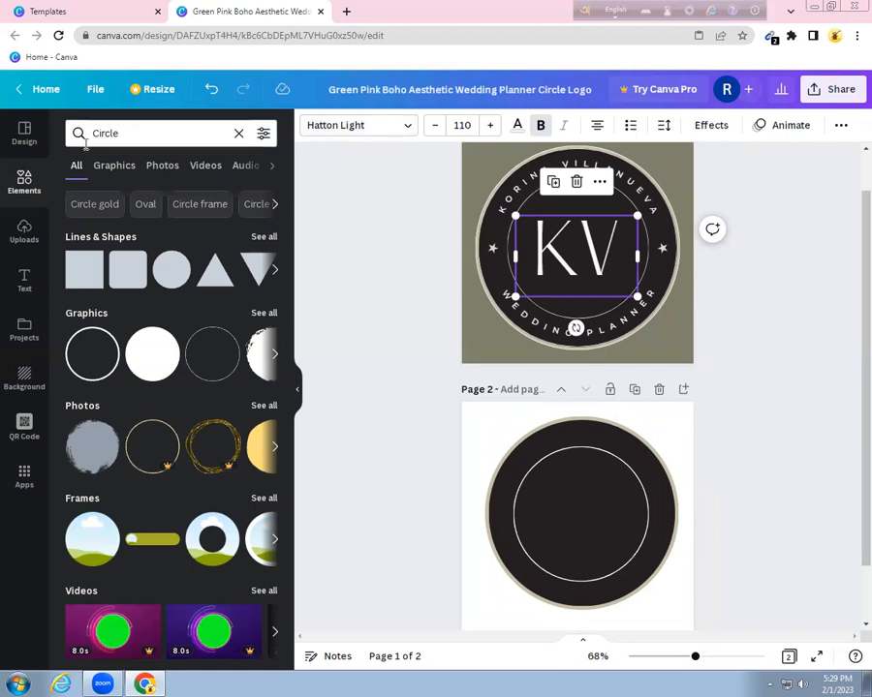
left_click(24, 283)
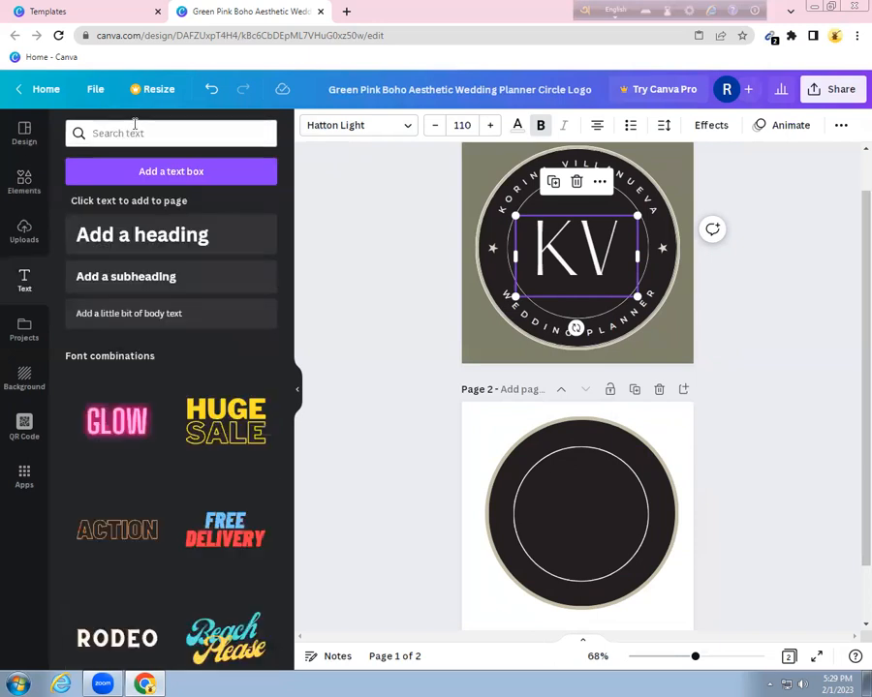
type("hatton Light")
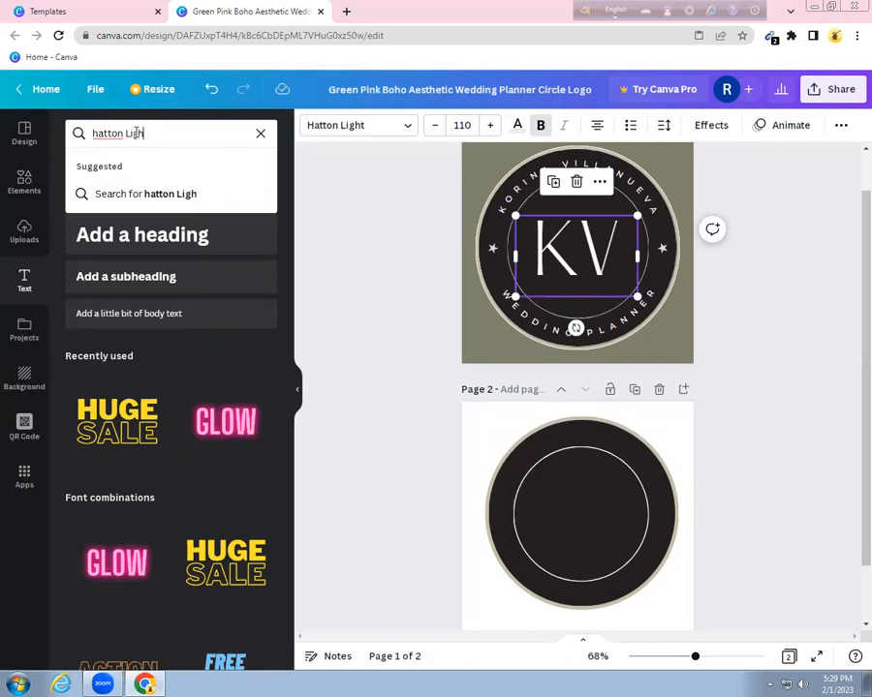
left_click(143, 193)
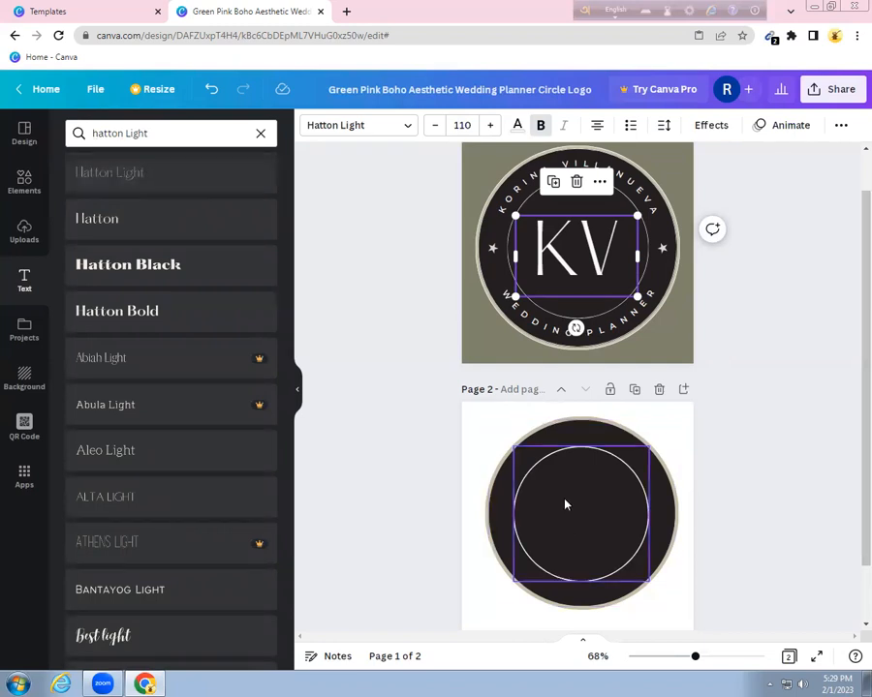
Step: Add a Hatton Light text to page 2, change its wording to "KV" and move it into the middle of the inner ring
left_click(147, 132)
left_click_drag(148, 133, 90, 132)
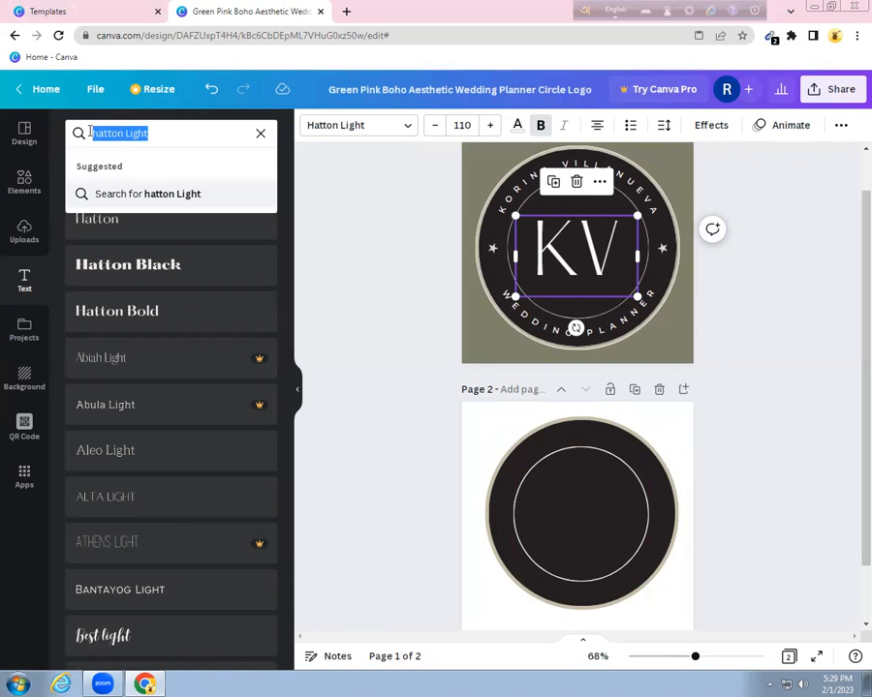
right_click(104, 132)
left_click(120, 158)
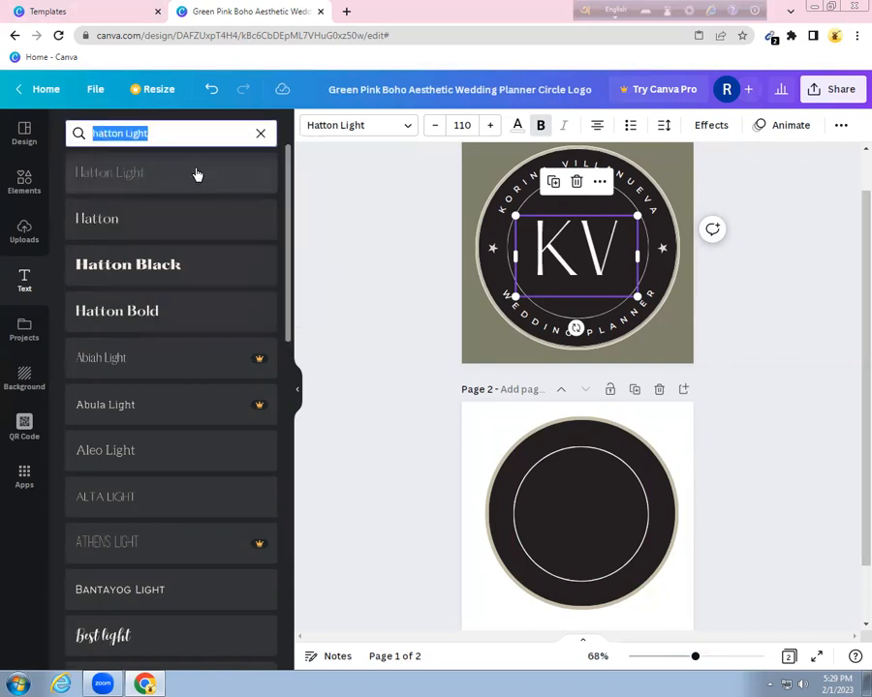
left_click(590, 504)
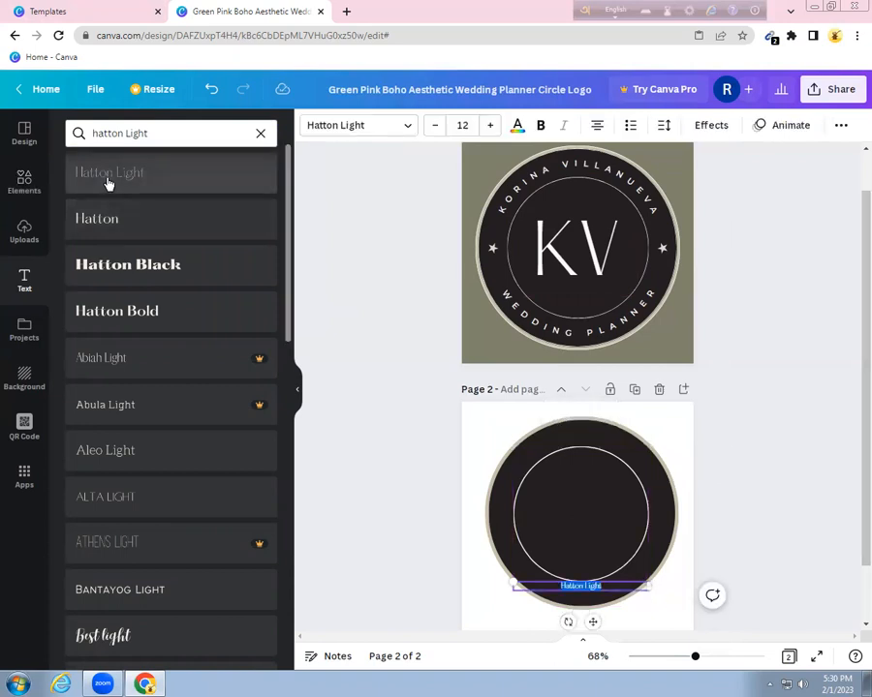
left_click(582, 586)
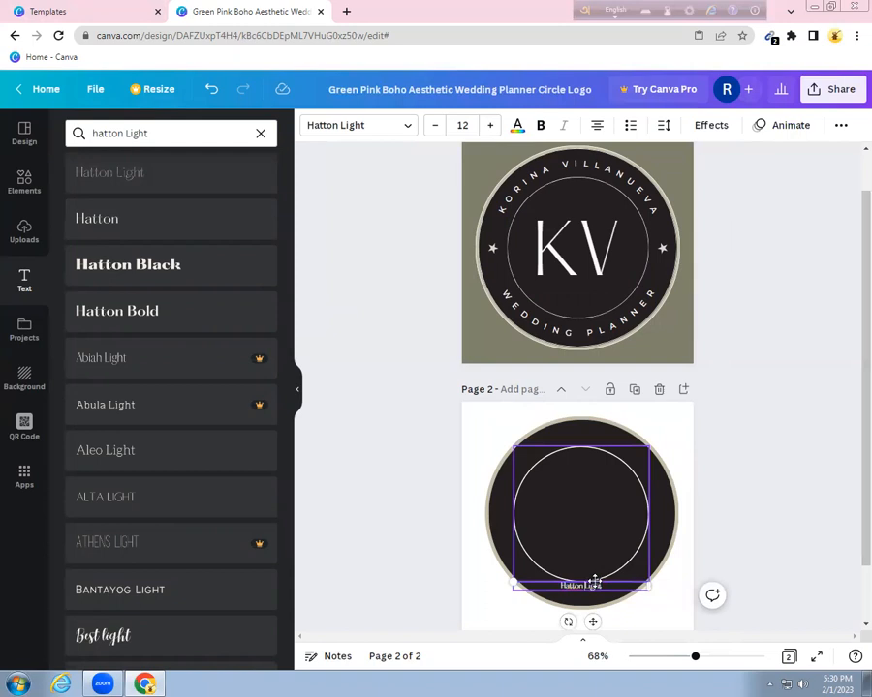
left_click_drag(606, 585, 562, 583)
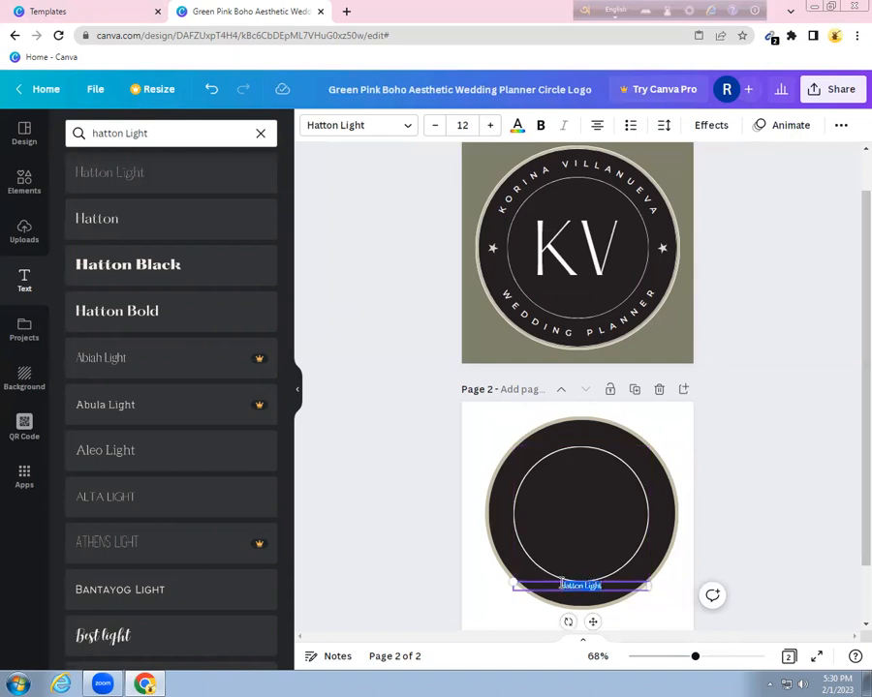
type("KV")
left_click_drag(522, 582, 525, 498)
Step: Match the "KV" text on page 2 to the template monogram's font size of 110
left_click(579, 245)
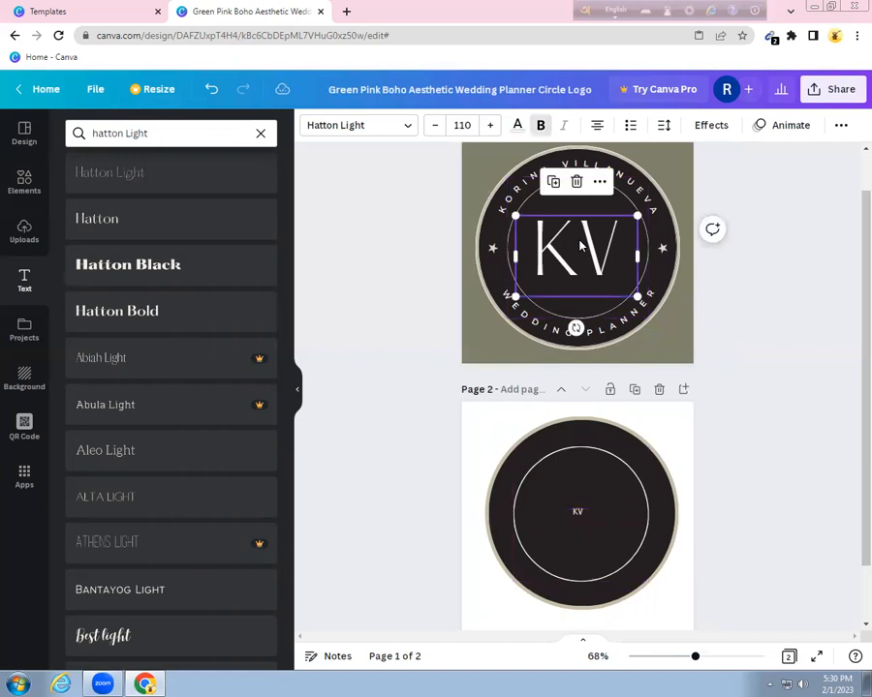
left_click(579, 511)
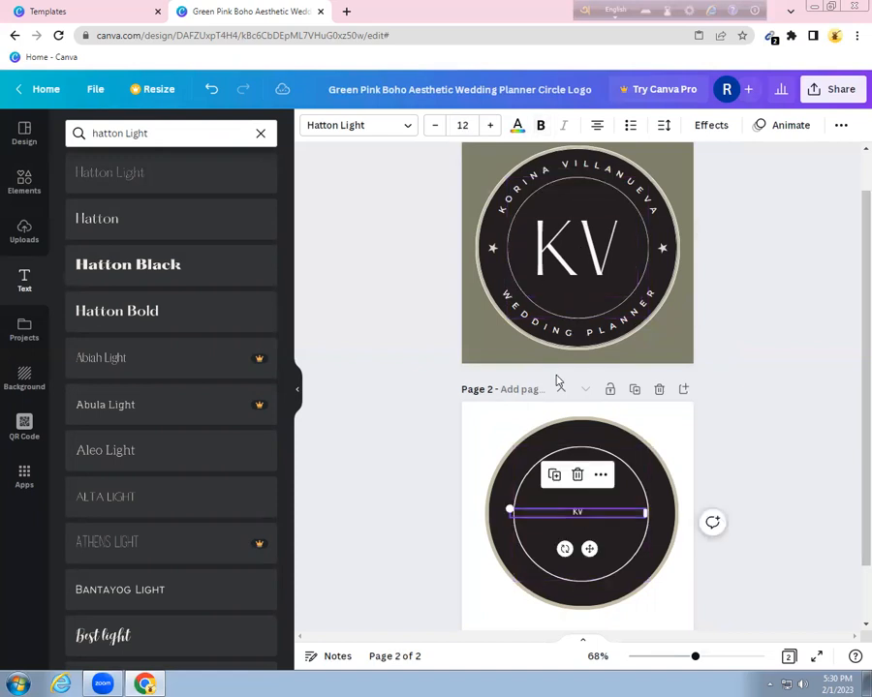
left_click(462, 125)
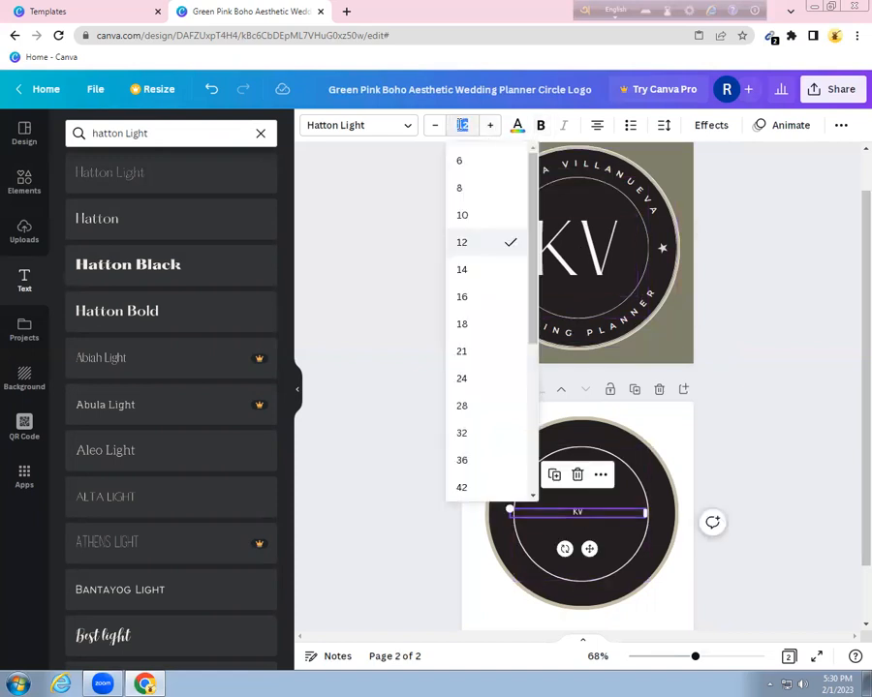
type("110")
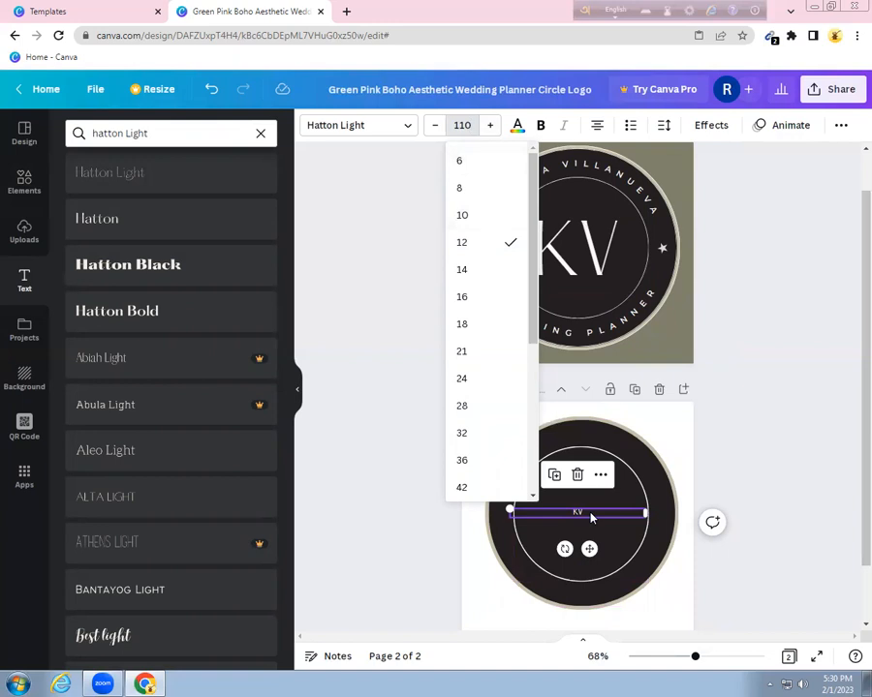
key("Return")
left_click(475, 529)
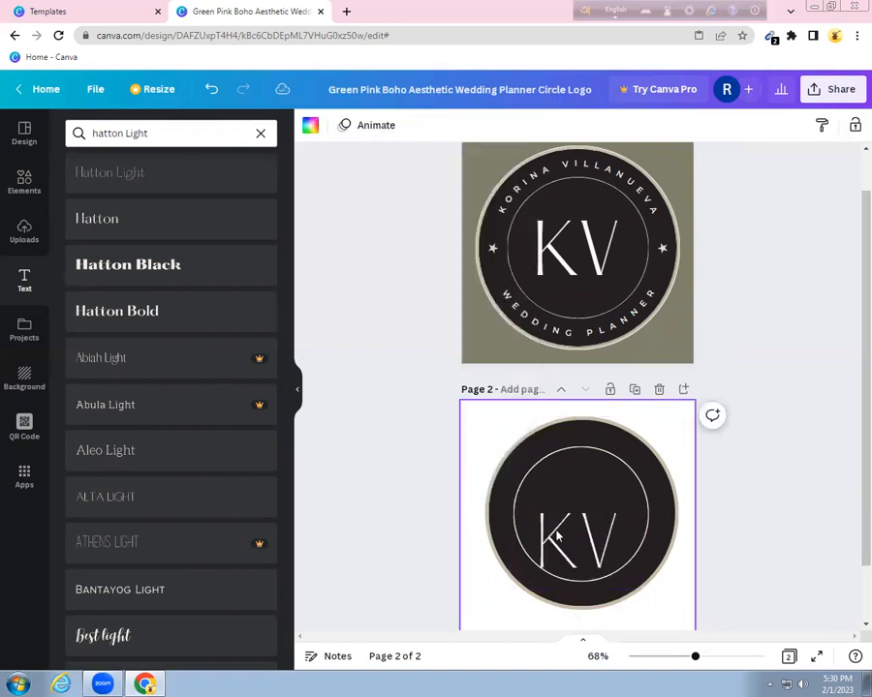
Step: Make the "KV" text on page 2 bold like the template's monogram
left_click(559, 242)
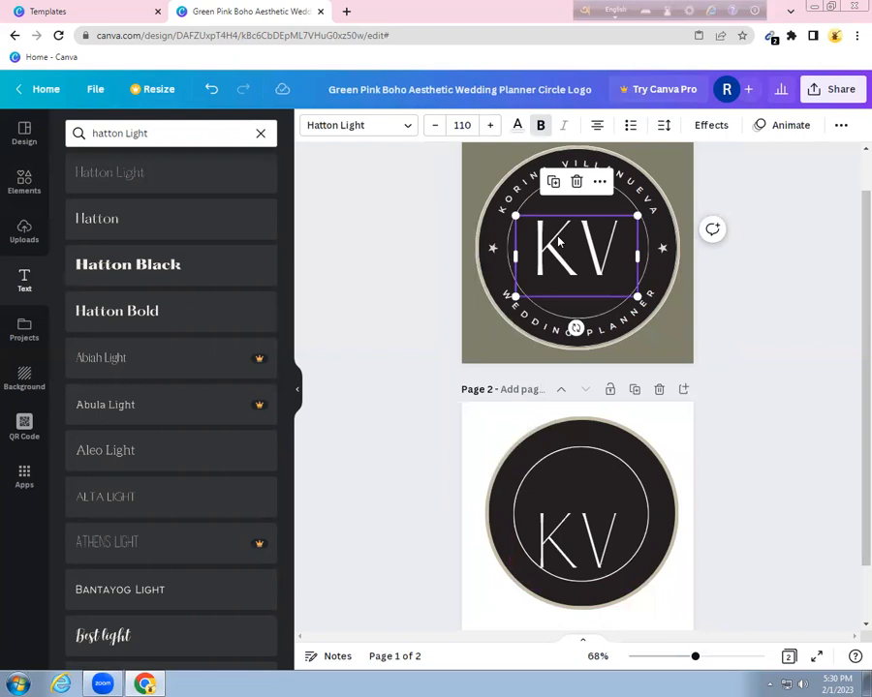
left_click(577, 547)
left_click(543, 126)
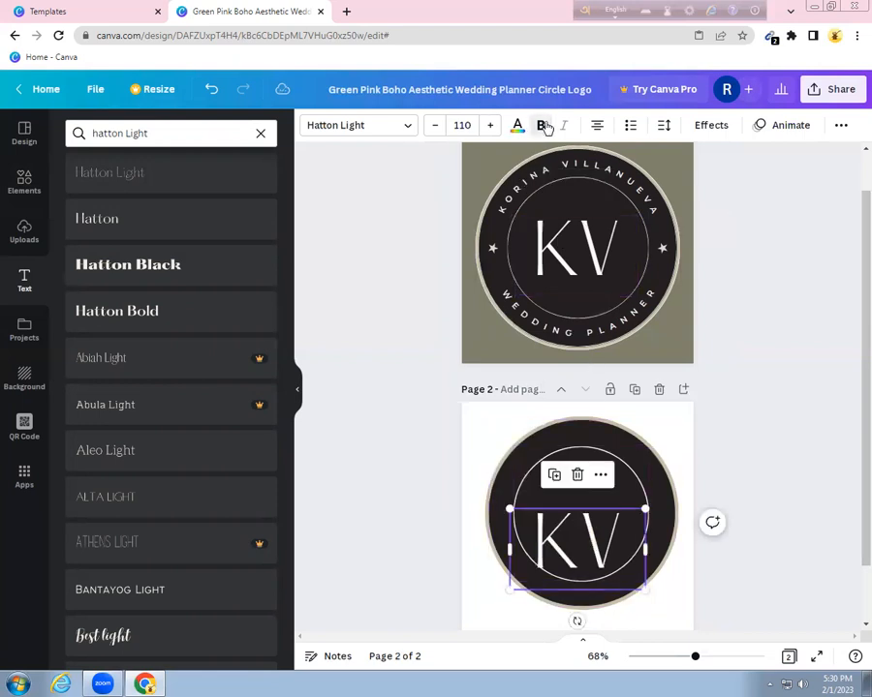
Step: Try the alignment and list formatting options on the "KV" text on page 2, cycling back to centred text without a list
left_click(597, 125)
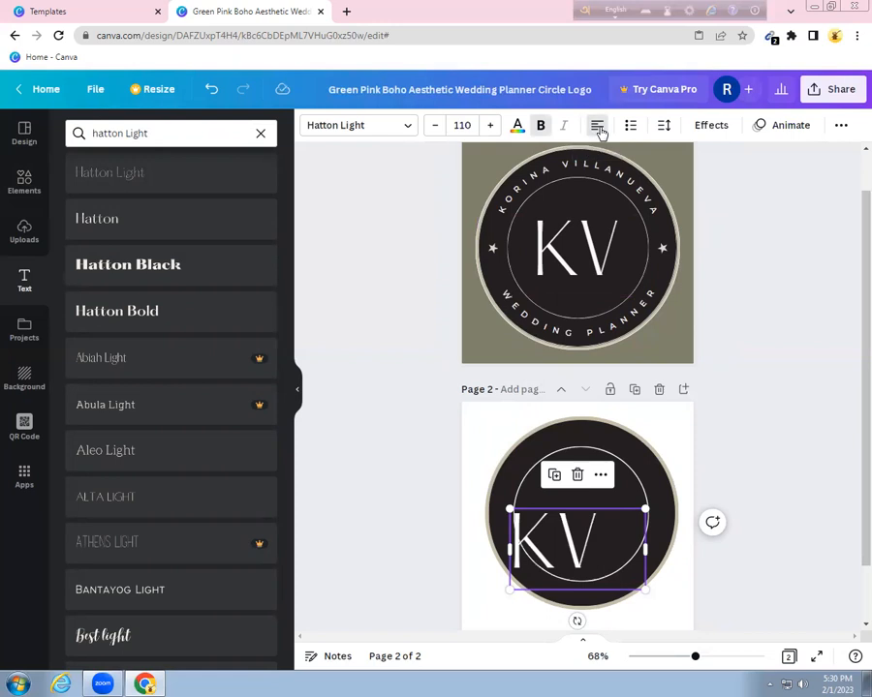
left_click(598, 126)
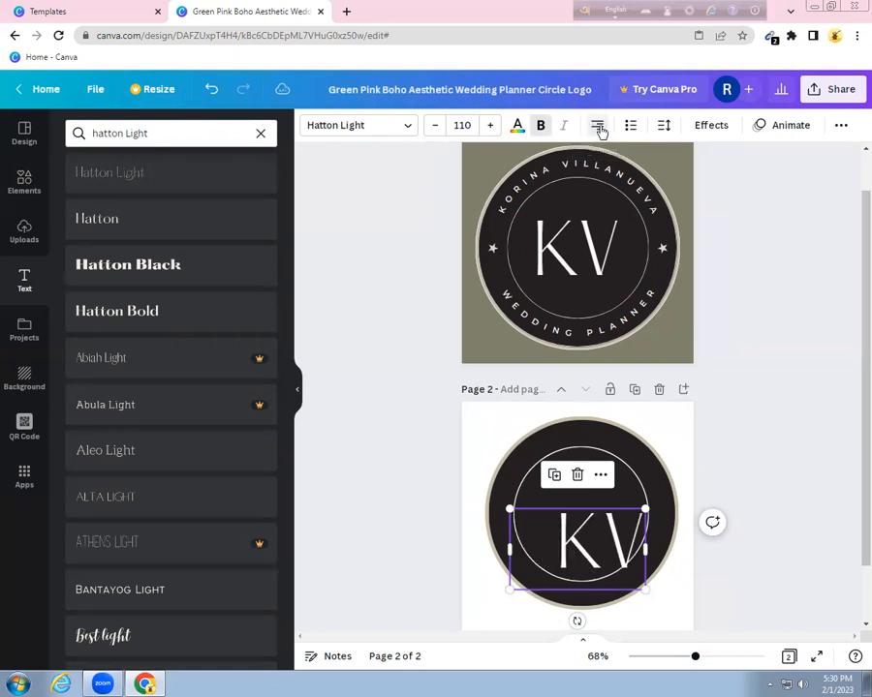
left_click(597, 125)
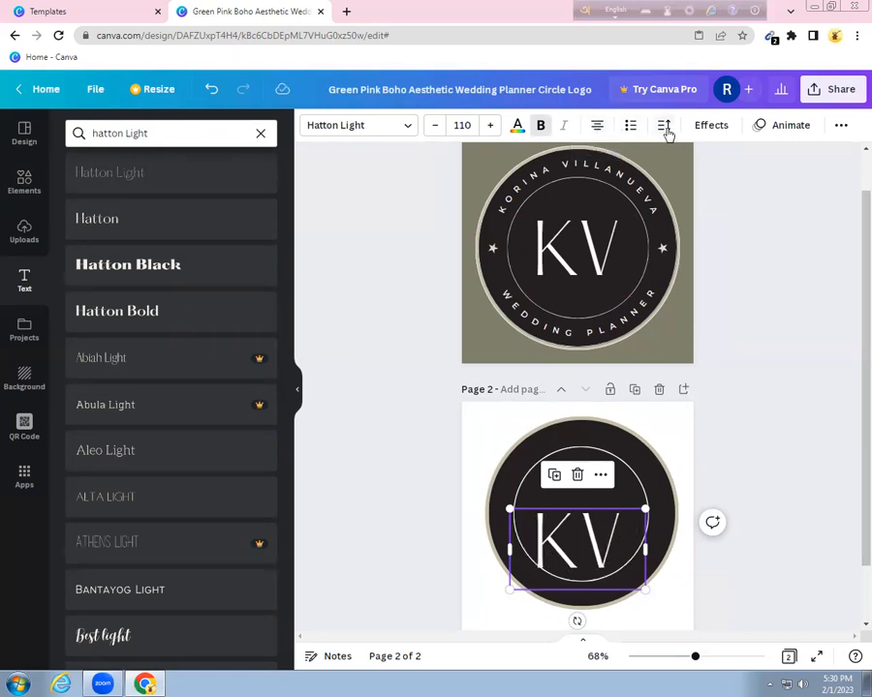
left_click(630, 126)
left_click(629, 127)
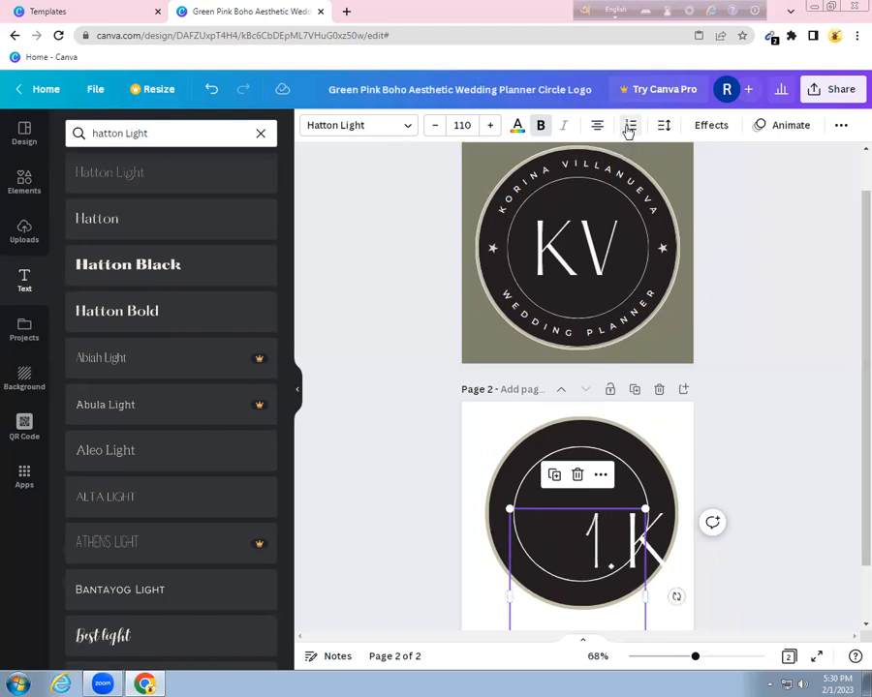
left_click(628, 127)
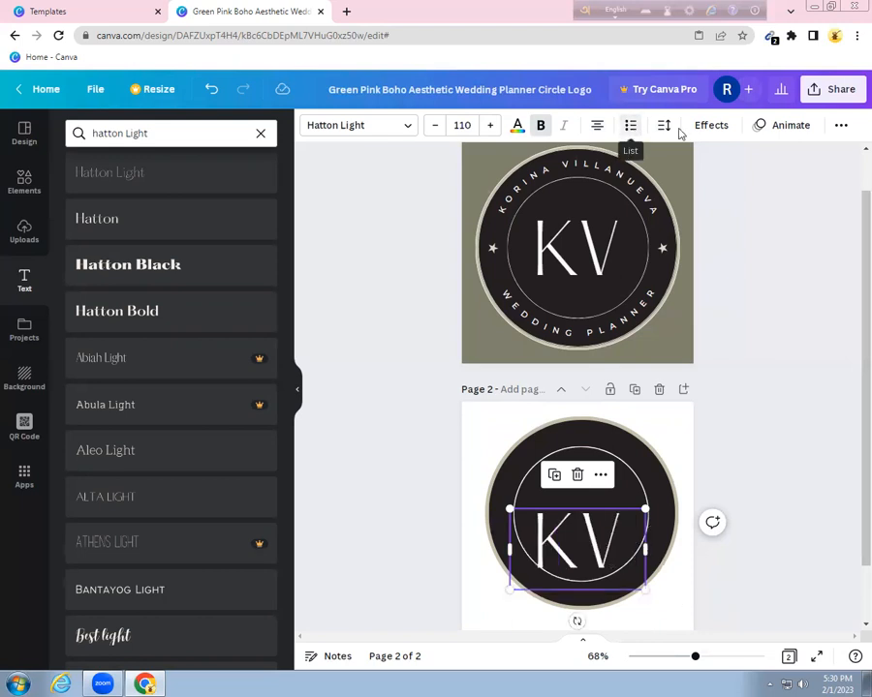
Step: Move the enlarged "KV" text up and centre it within the white inner ring on page 2
left_click_drag(589, 531, 589, 501)
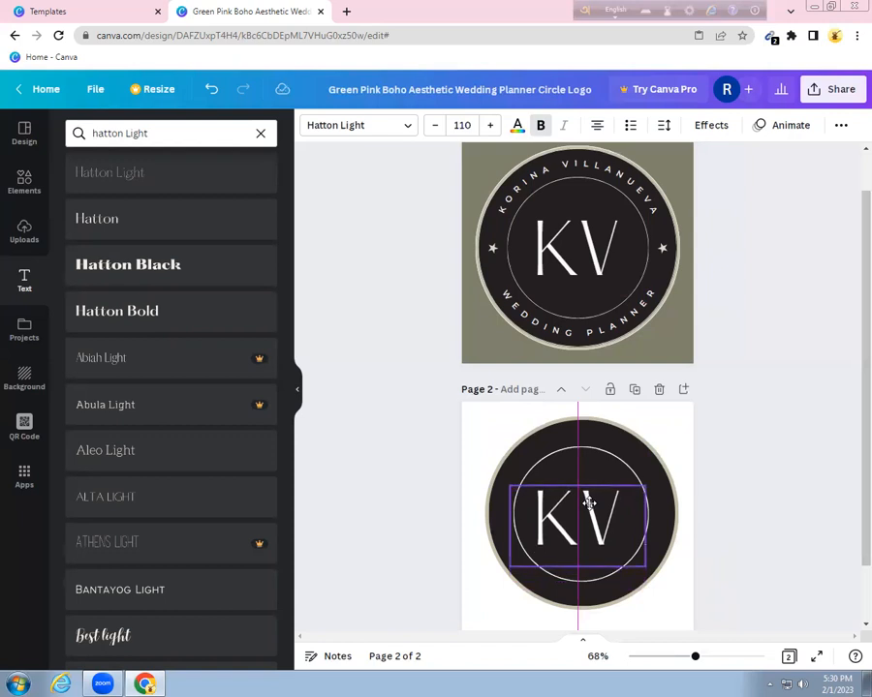
mouse_move(589, 502)
left_mouse_down()
mouse_move(586, 509)
mouse_move(594, 500)
left_mouse_up()
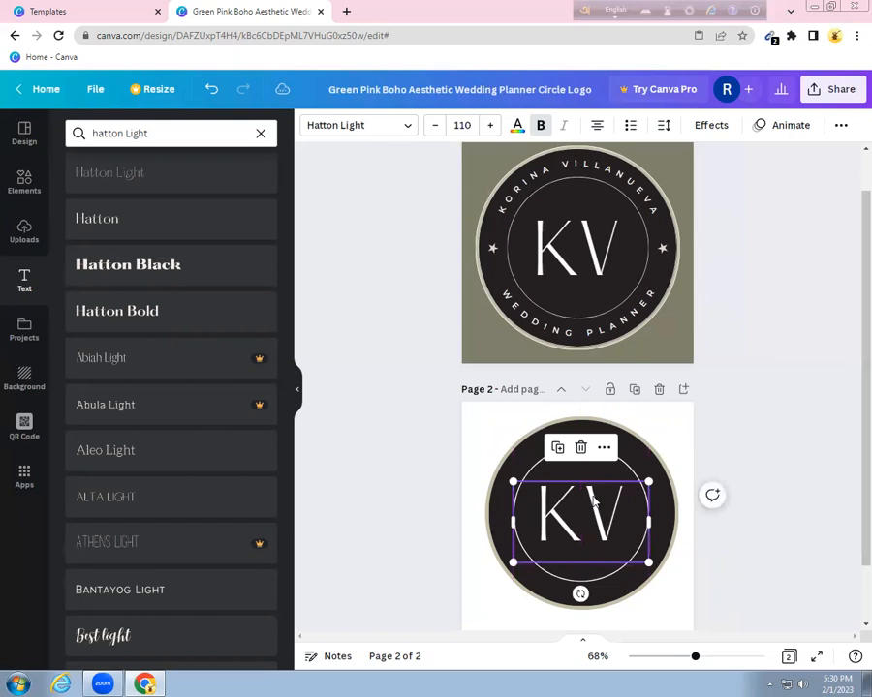
left_click(516, 450)
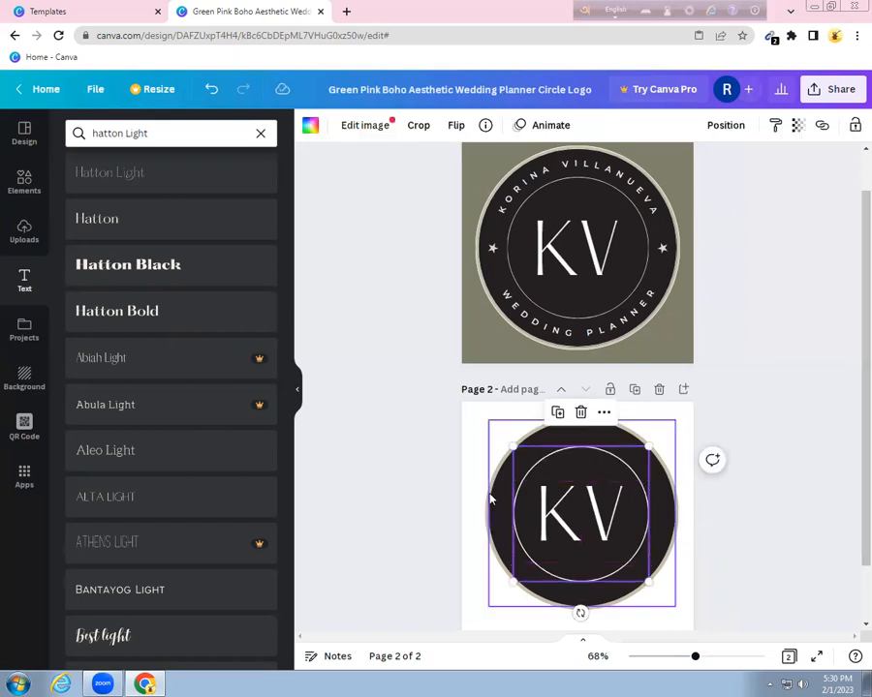
left_click(489, 496)
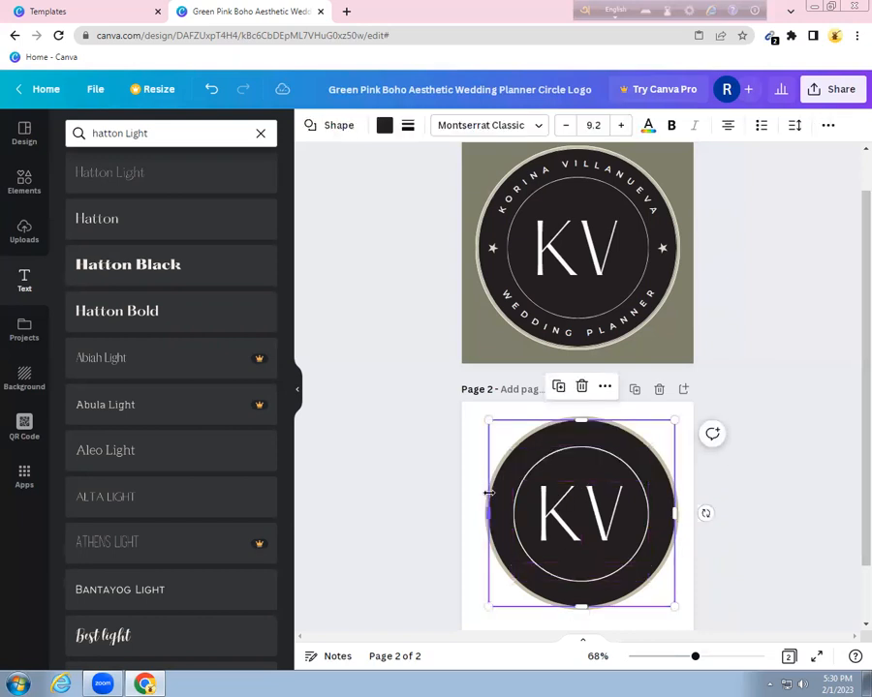
Step: Copy the template's upper curved name text onto page 2 and place it across the upper part of the black circle, above the ring
left_click(559, 169)
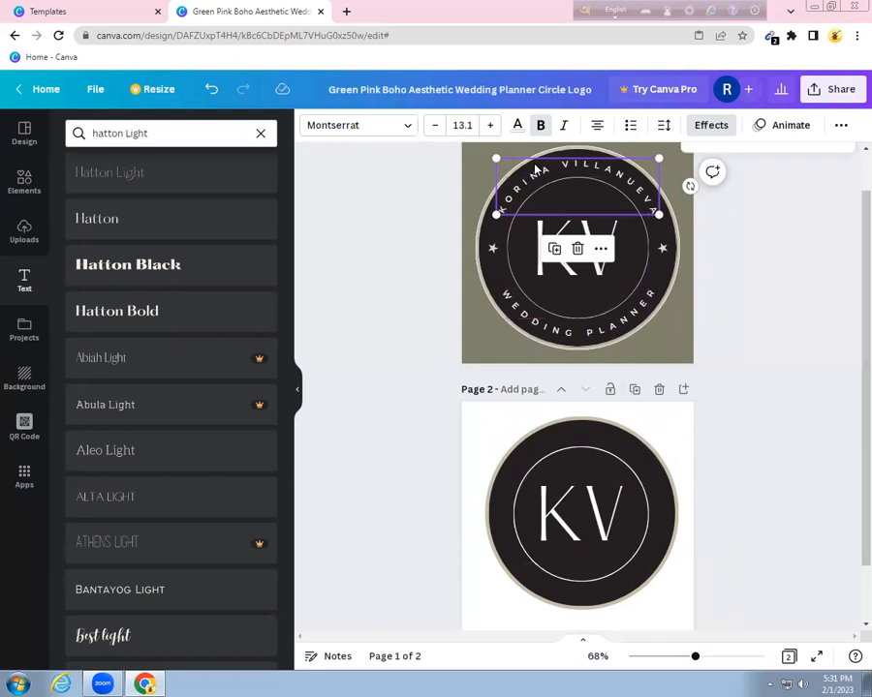
double_click(617, 166)
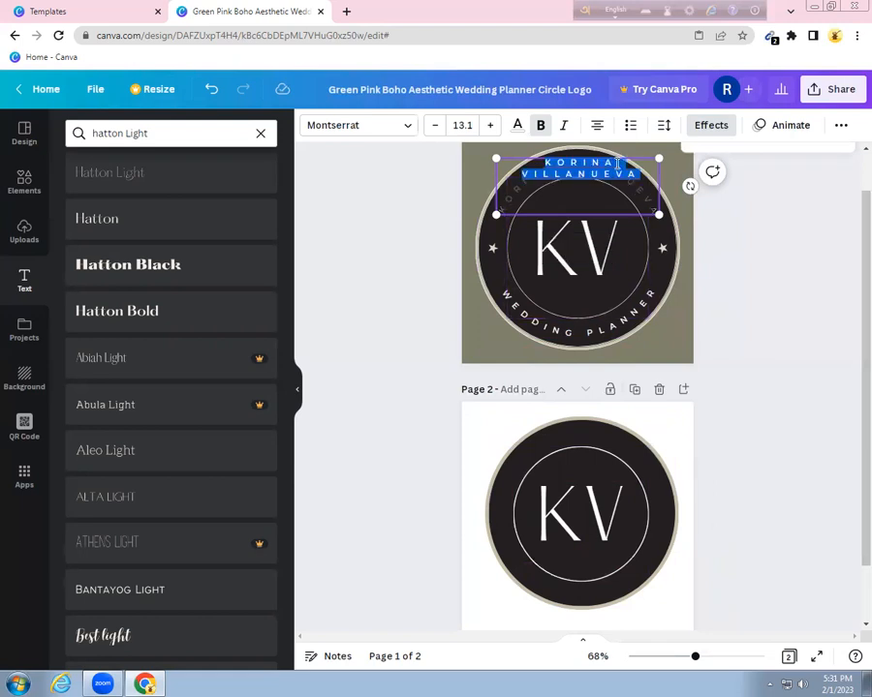
right_click(617, 168)
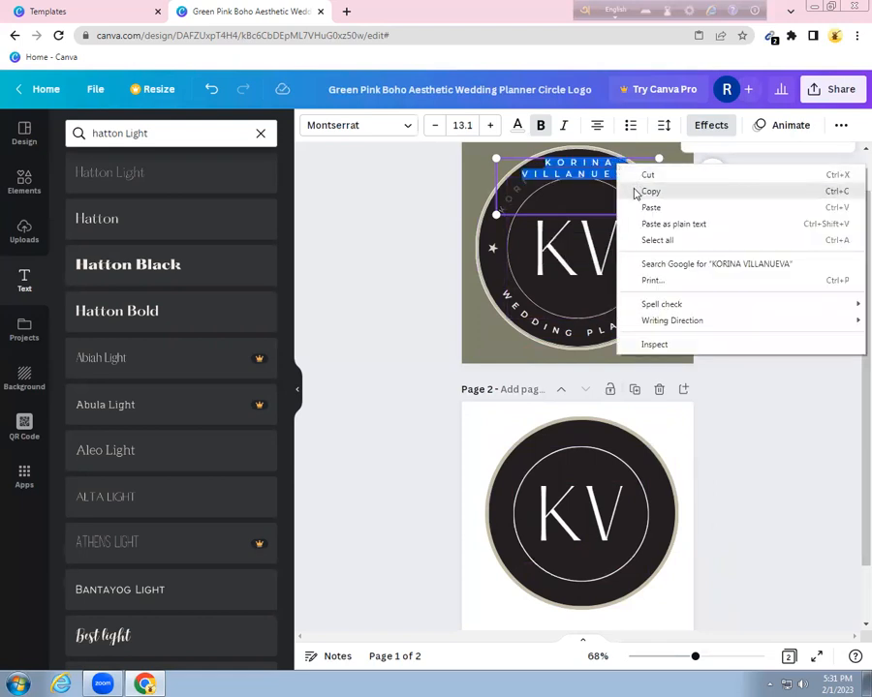
left_click(631, 191)
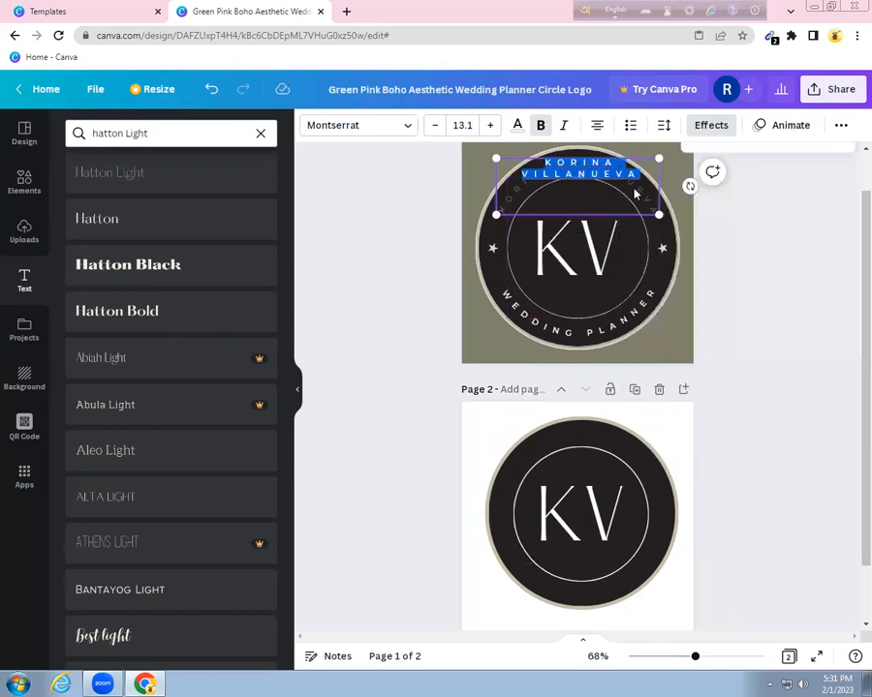
left_click(469, 317)
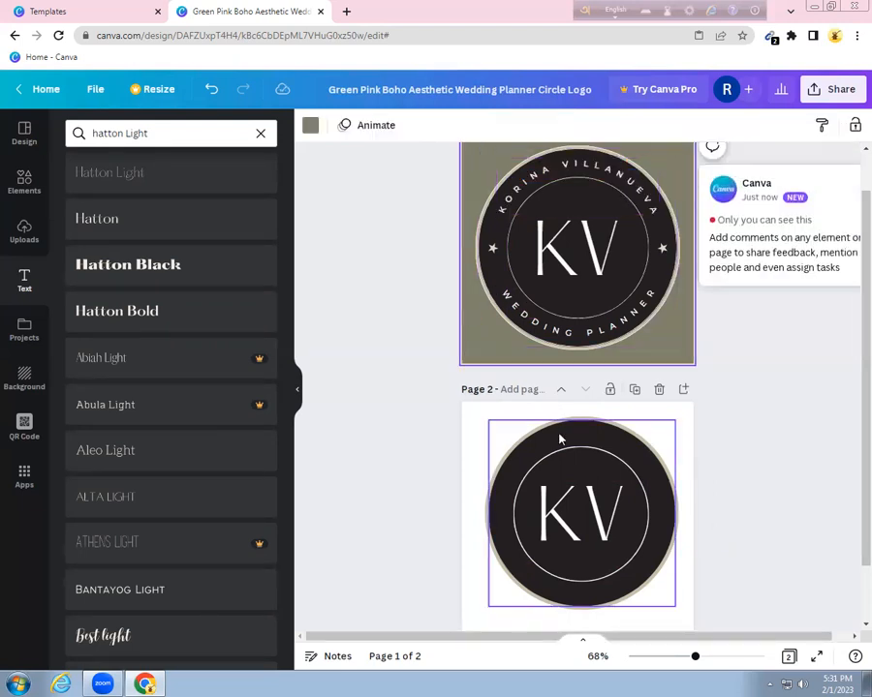
right_click(560, 440)
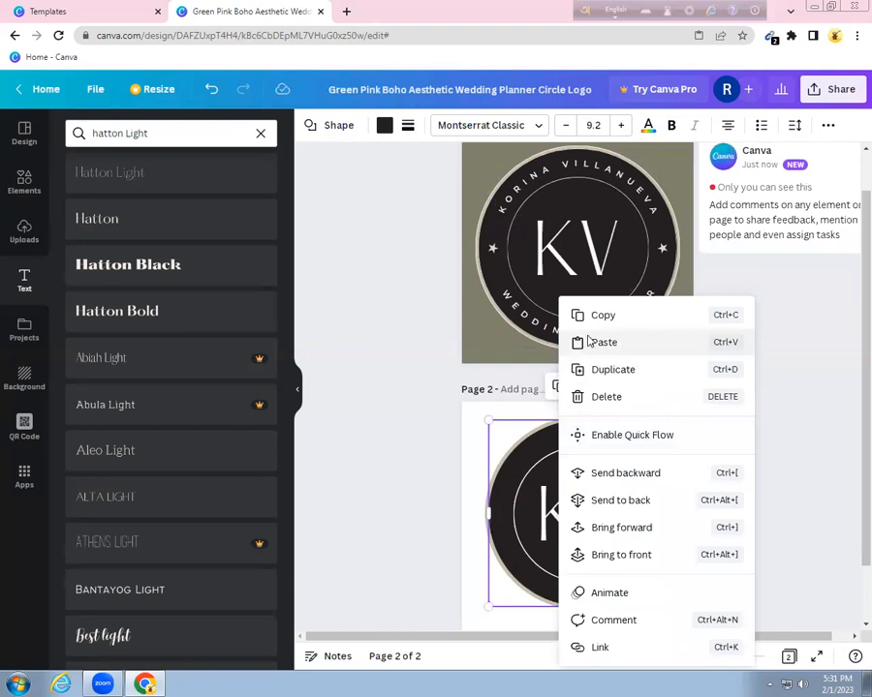
left_click(601, 342)
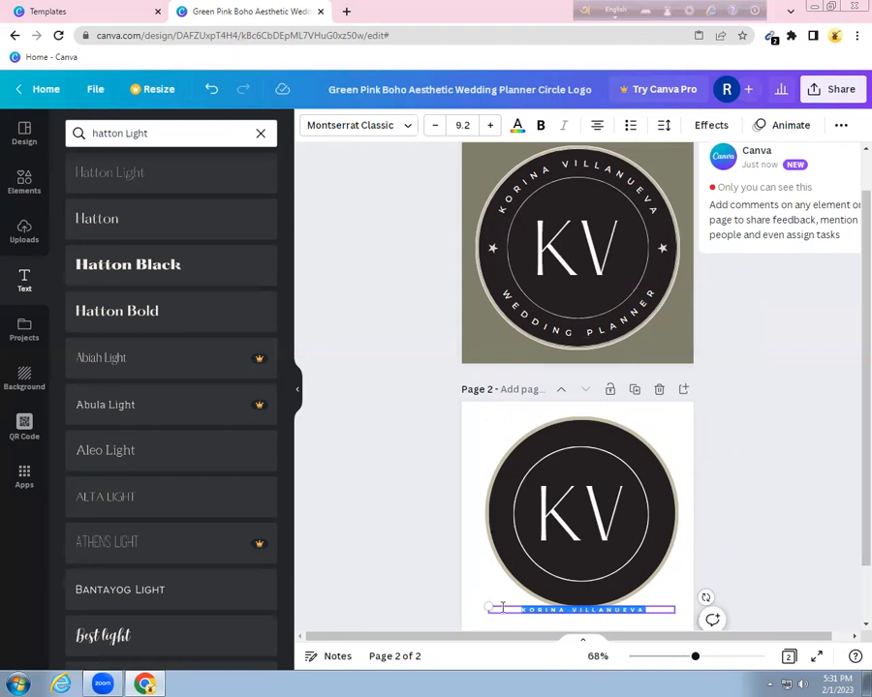
left_click_drag(504, 608, 506, 444)
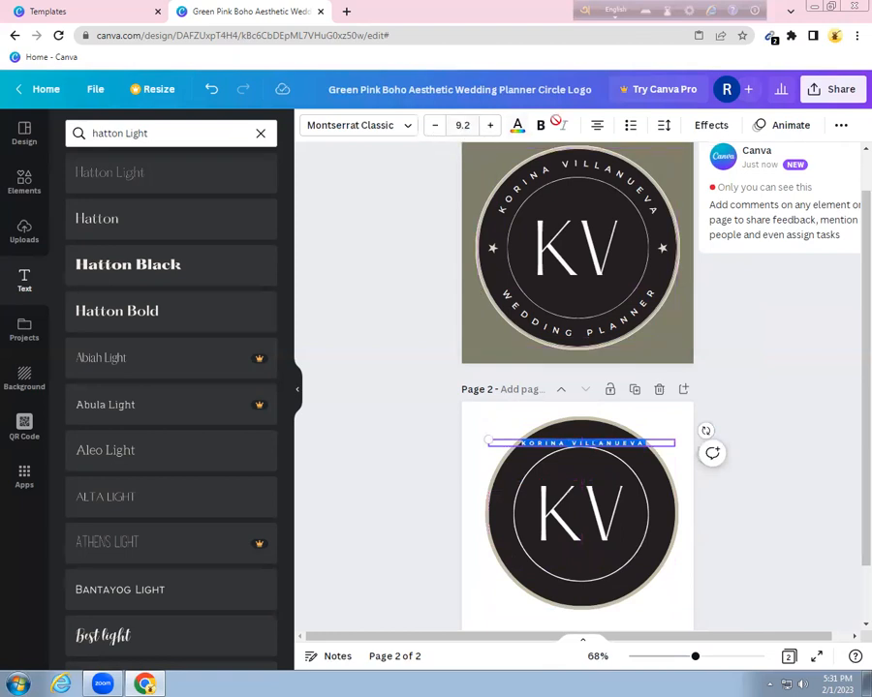
Step: Apply the Curve shape effect to the pasted name text on page 2 and set its font size to 13.1
left_click(711, 126)
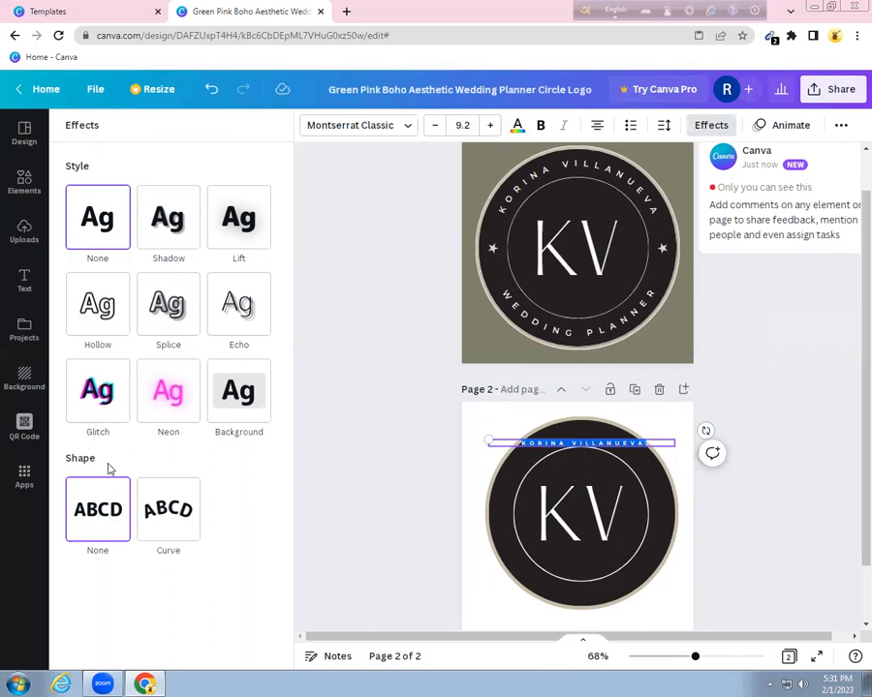
left_click(184, 522)
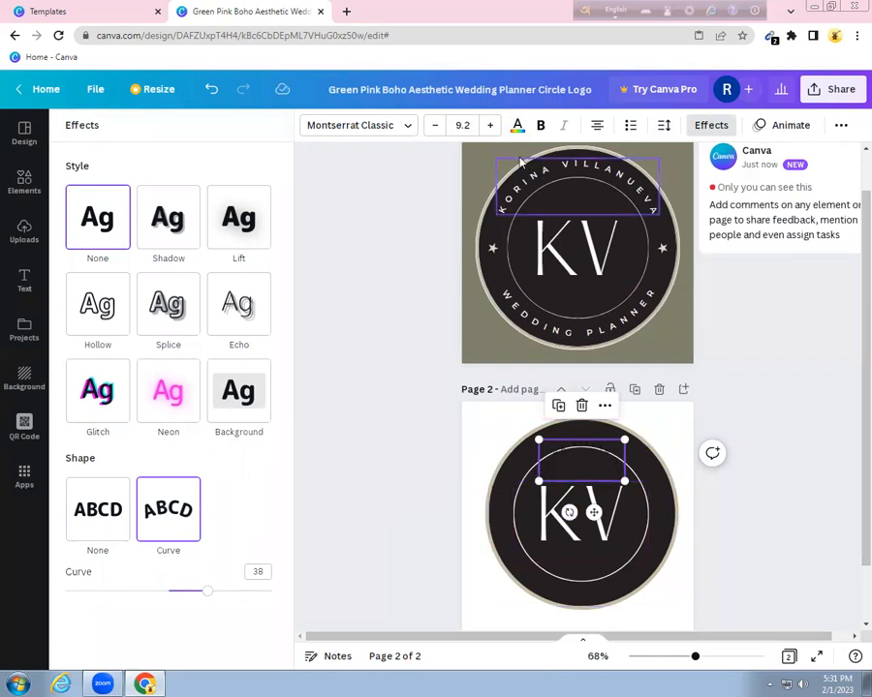
left_click(546, 172)
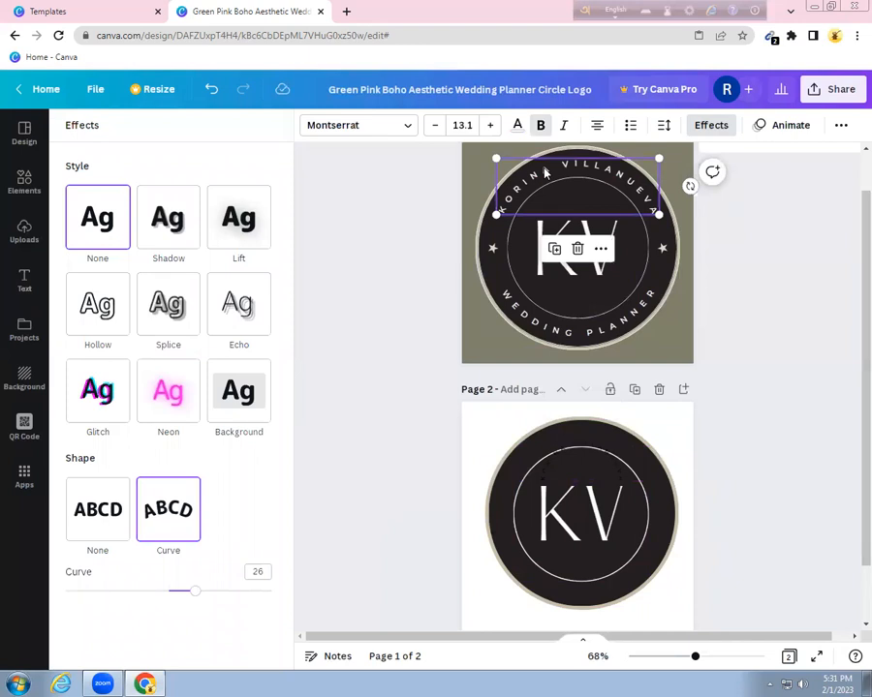
left_click(557, 451)
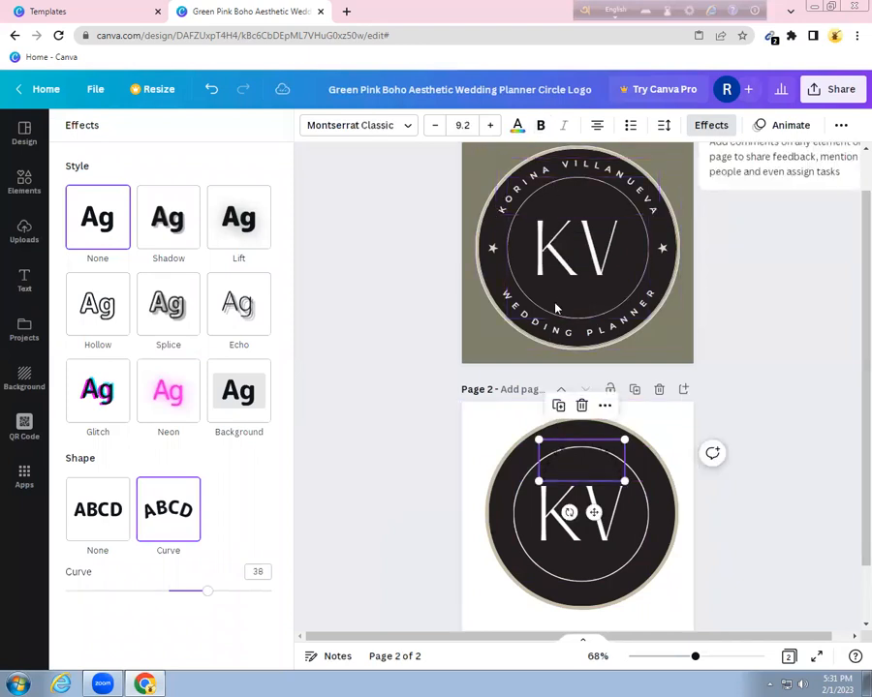
left_click(467, 125)
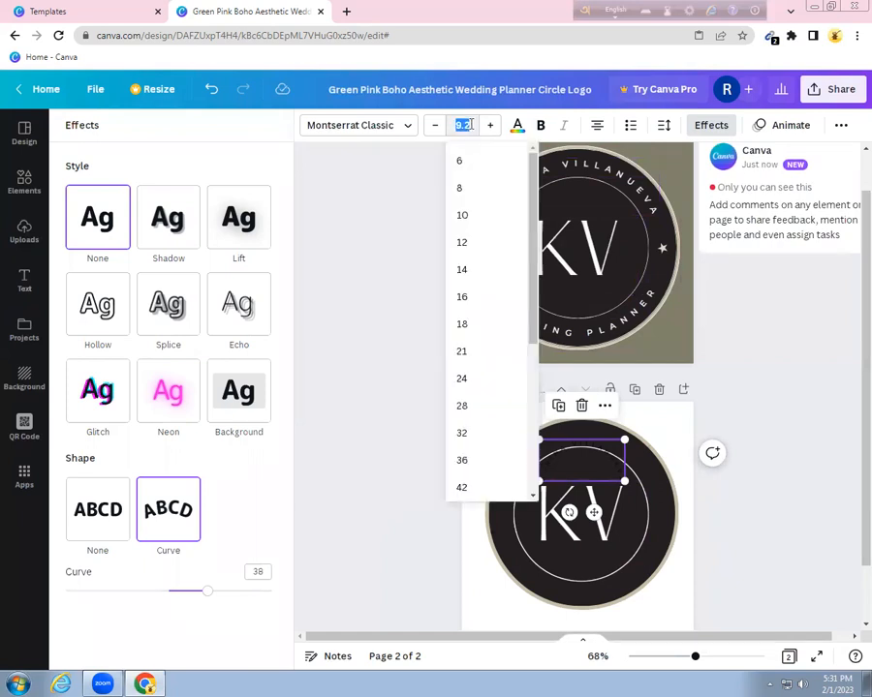
type("13.1")
left_click(646, 475)
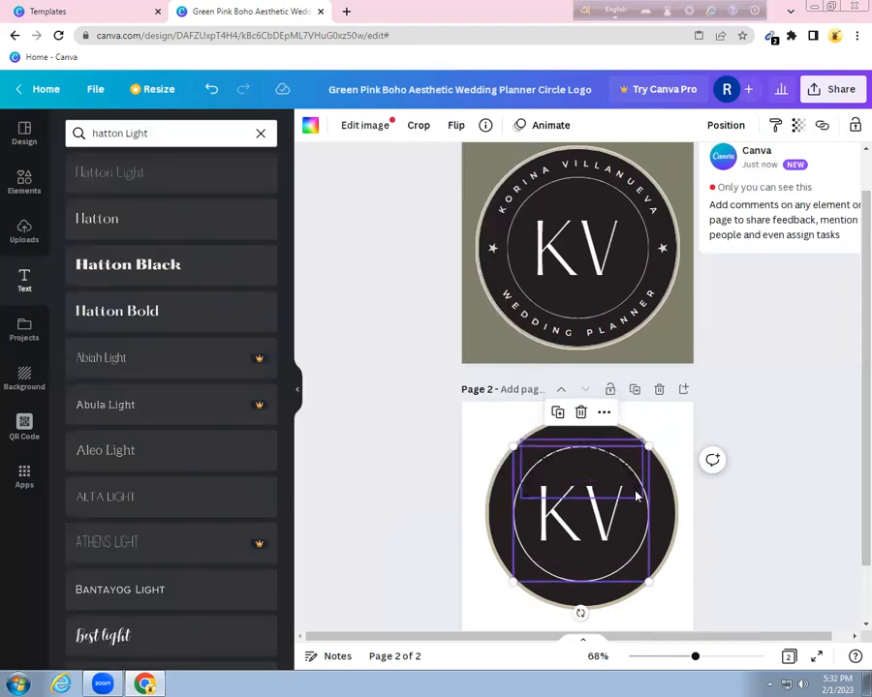
Step: Enlarge the curved name text on page 2 to font size 18 and centre it in the black band around the ring's upper half
left_click(632, 479)
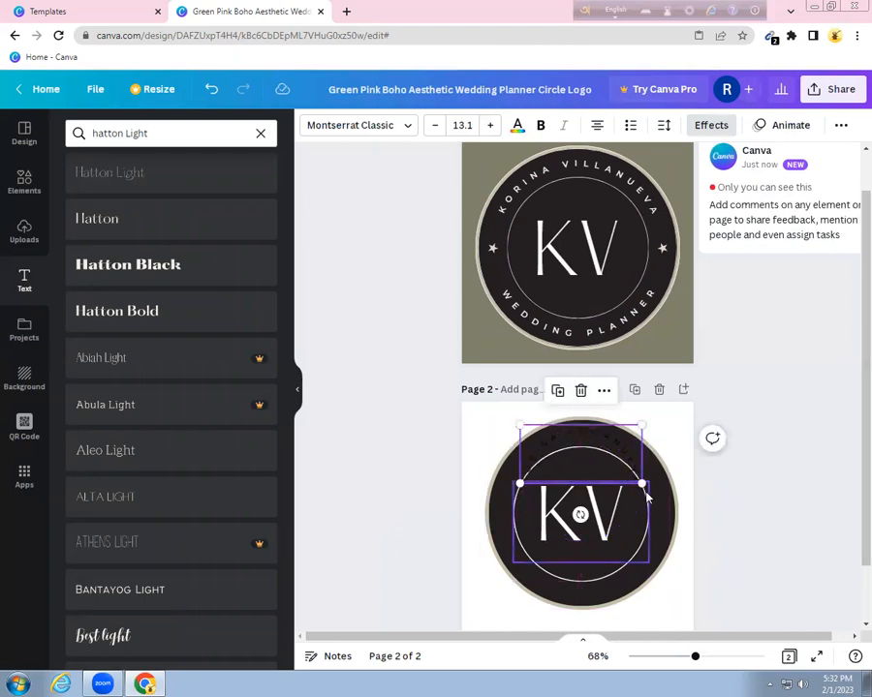
left_click_drag(647, 486, 654, 488)
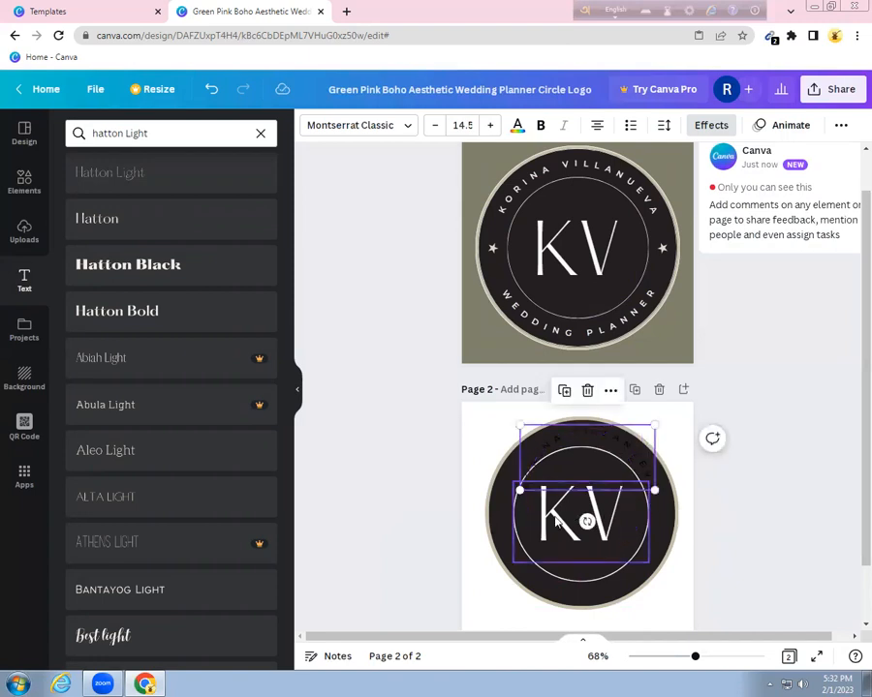
mouse_move(517, 491)
left_mouse_down()
mouse_move(499, 501)
mouse_move(521, 510)
left_mouse_up()
left_click_drag(657, 501, 667, 503)
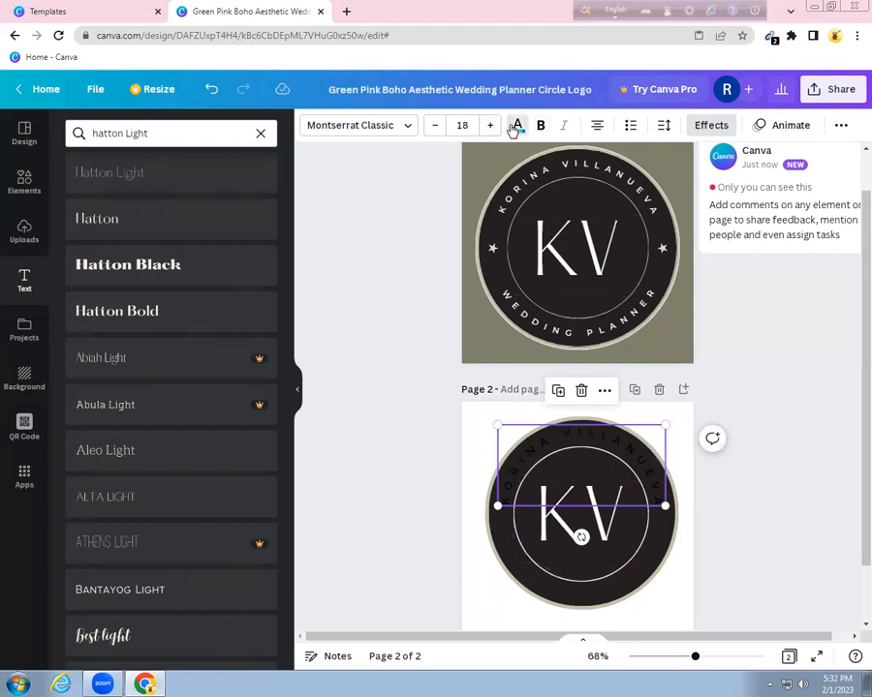
Step: Colour the curved name text on page 2 white
left_click(517, 127)
left_click(261, 348)
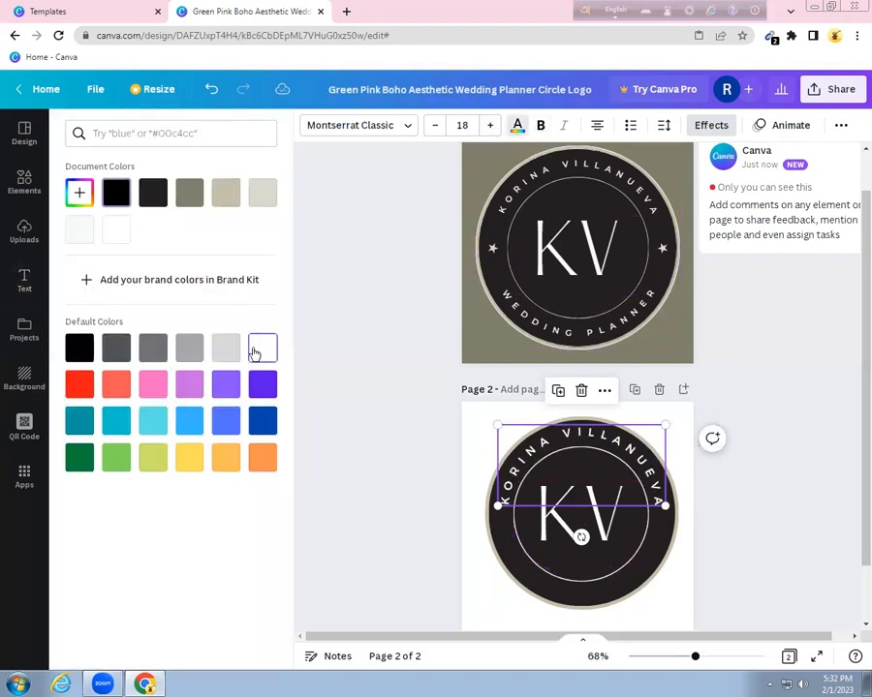
left_click(548, 581)
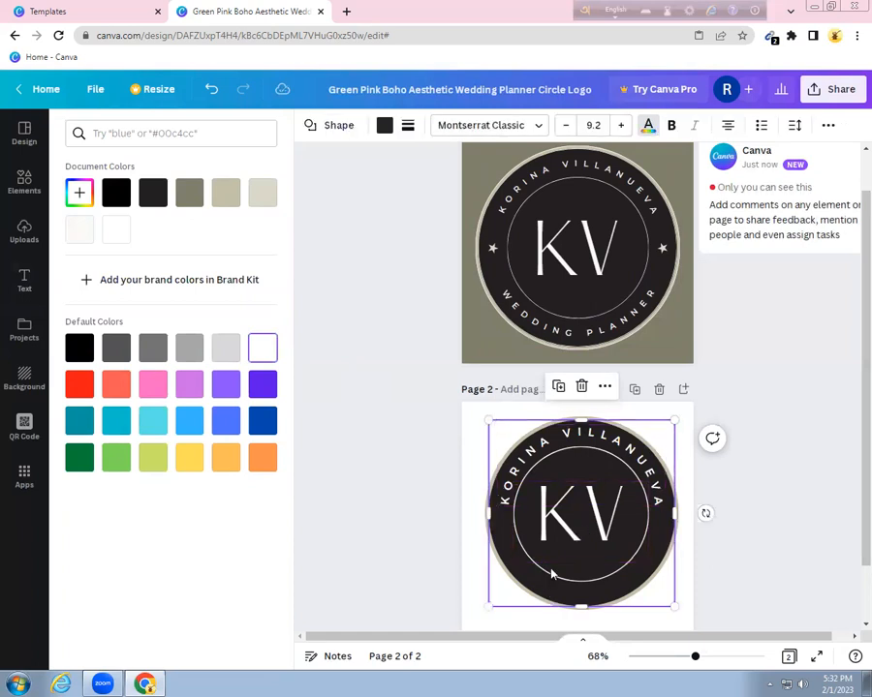
Step: Copy the template's "WEDDING PLANNER" text and paste it onto page 2 at the lower edge of the black circle
left_click(558, 331)
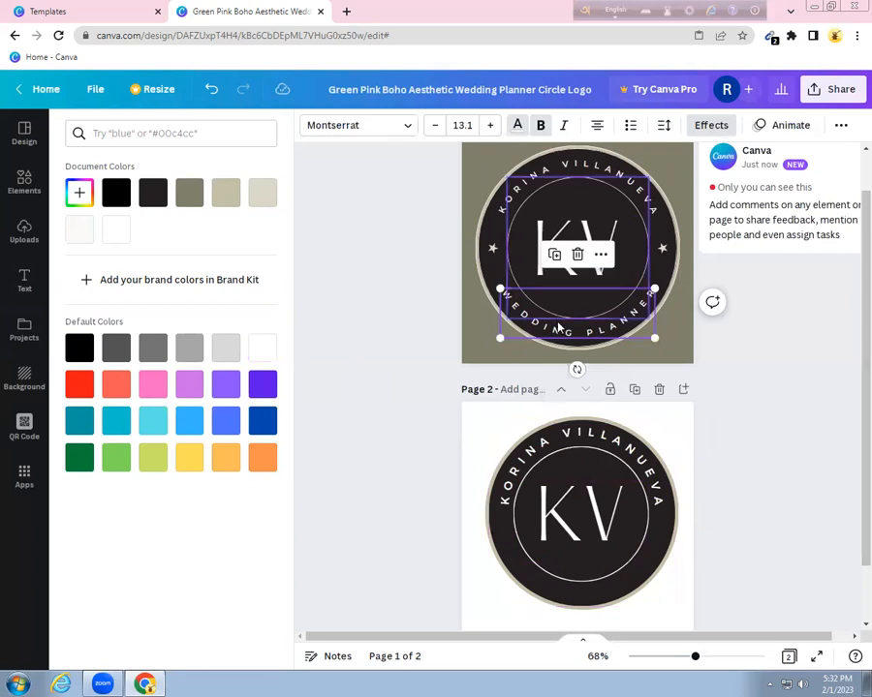
right_click(560, 333)
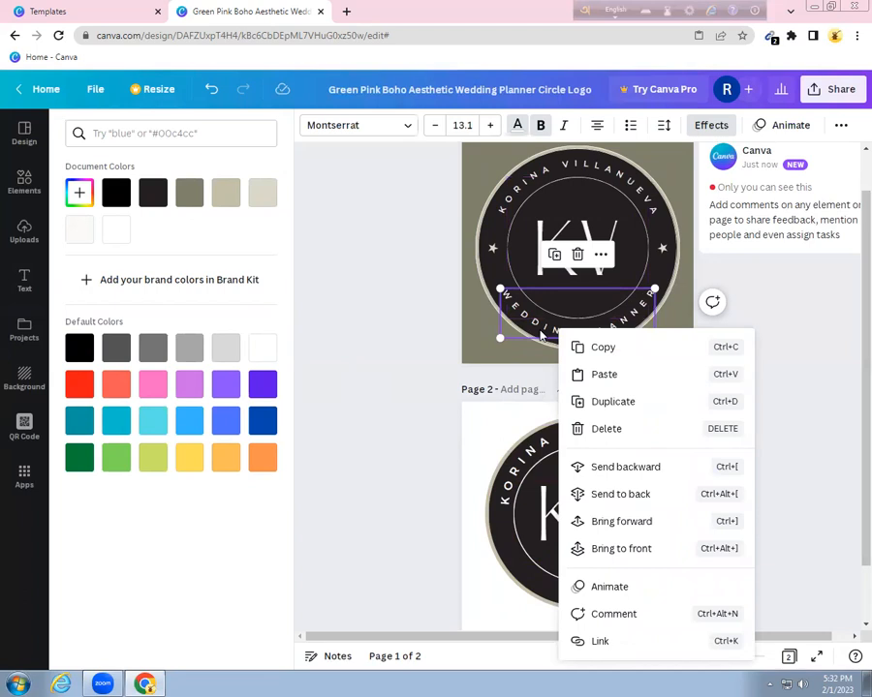
double_click(560, 304)
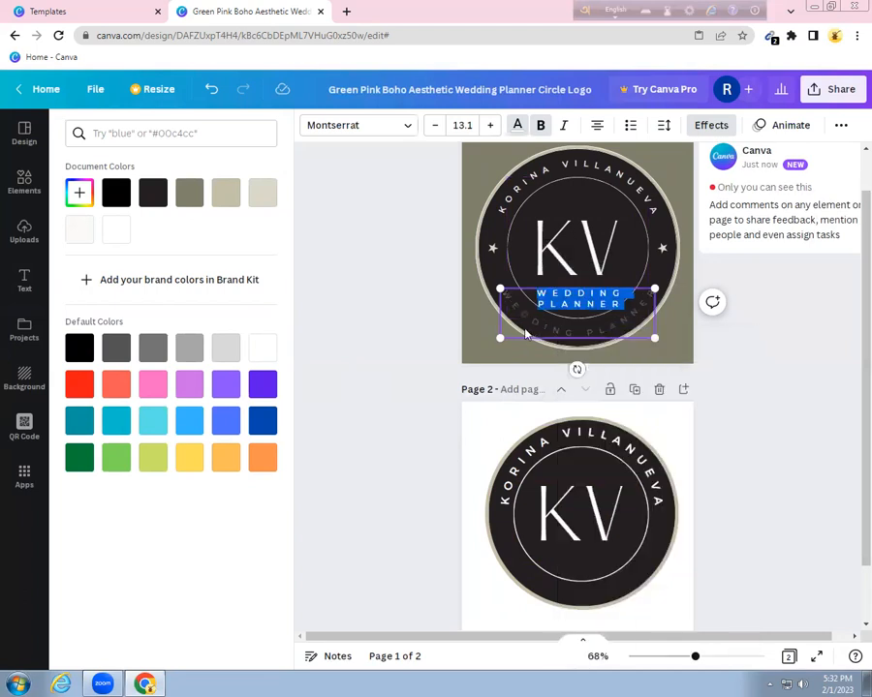
right_click(560, 305)
left_click(589, 327)
left_click(584, 591)
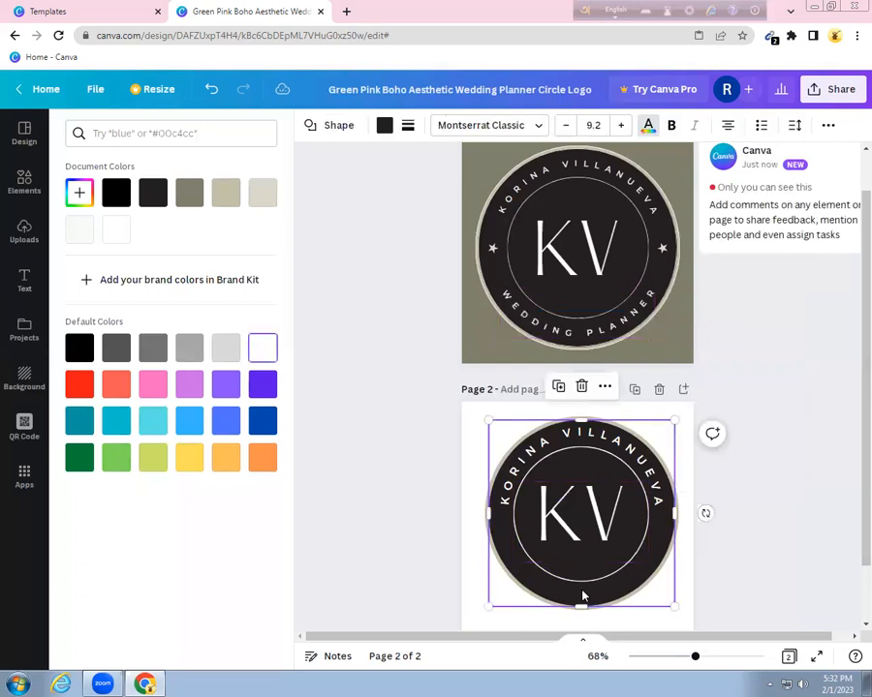
right_click(584, 591)
left_click(611, 341)
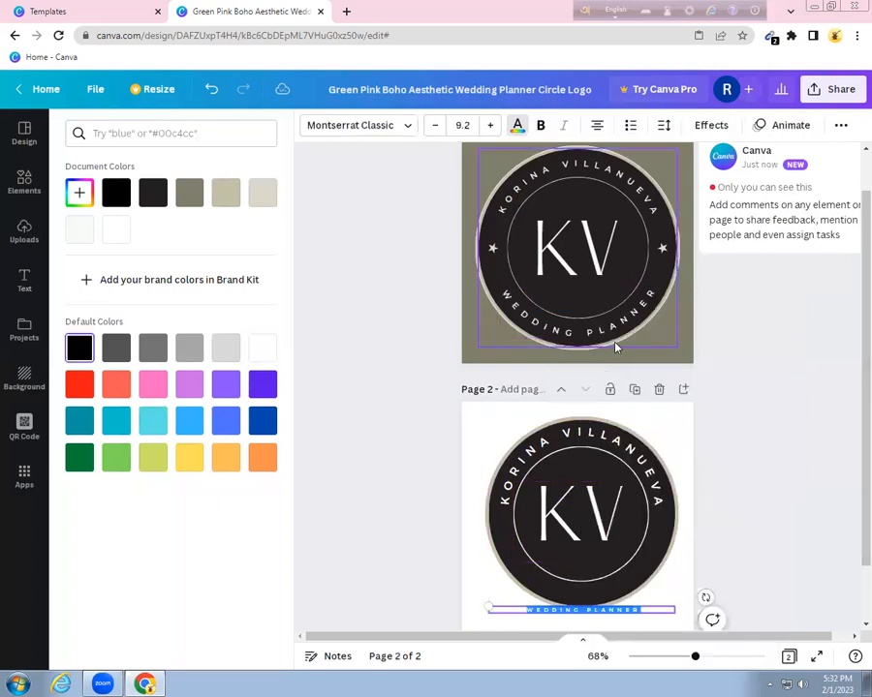
Step: Set the font size of the pasted "WEDDING PLANNER" text on page 2 to 13.1
left_click(578, 306)
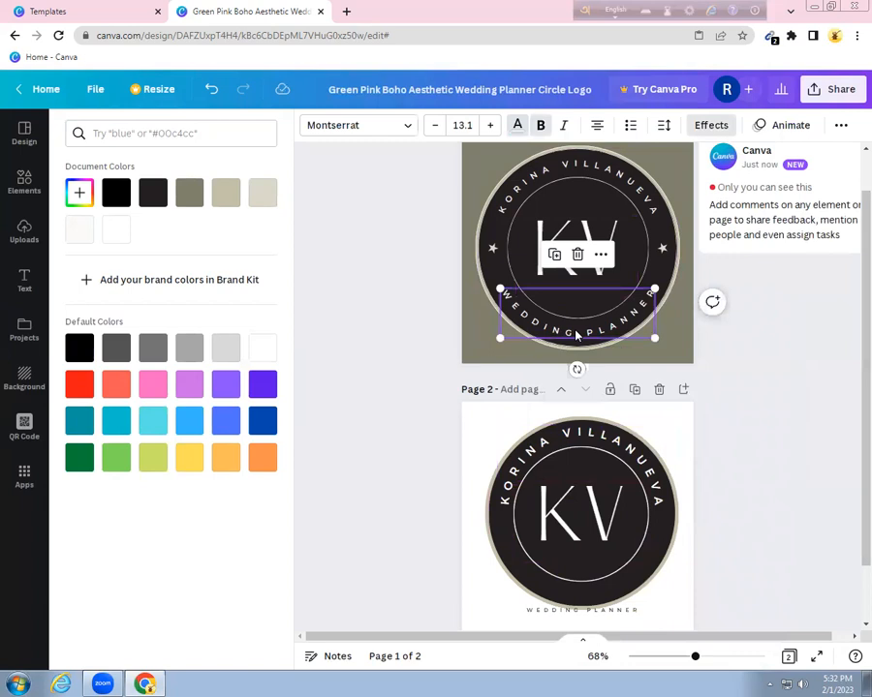
left_click(567, 612)
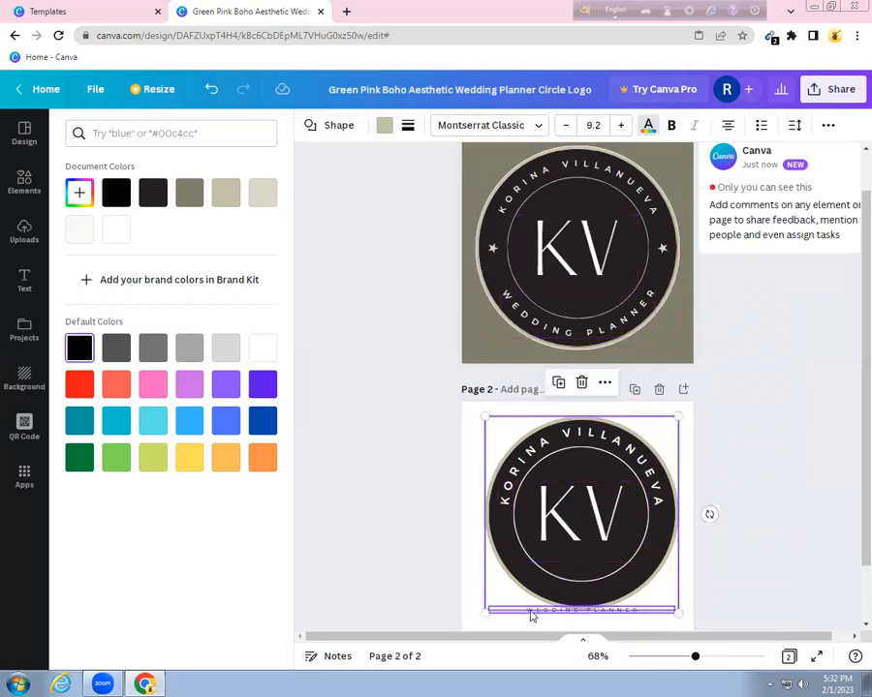
left_click(502, 574)
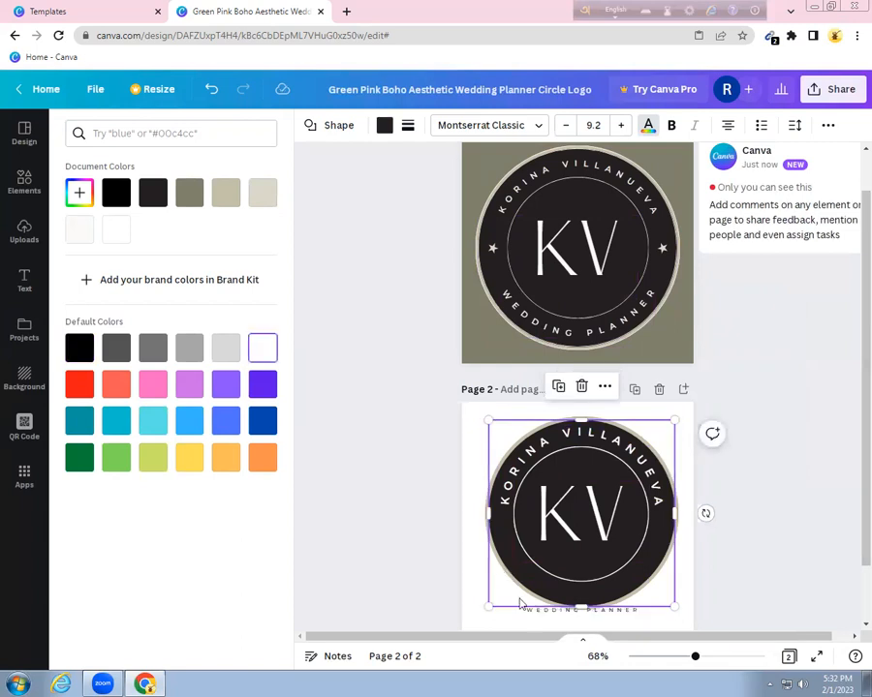
left_click(548, 612)
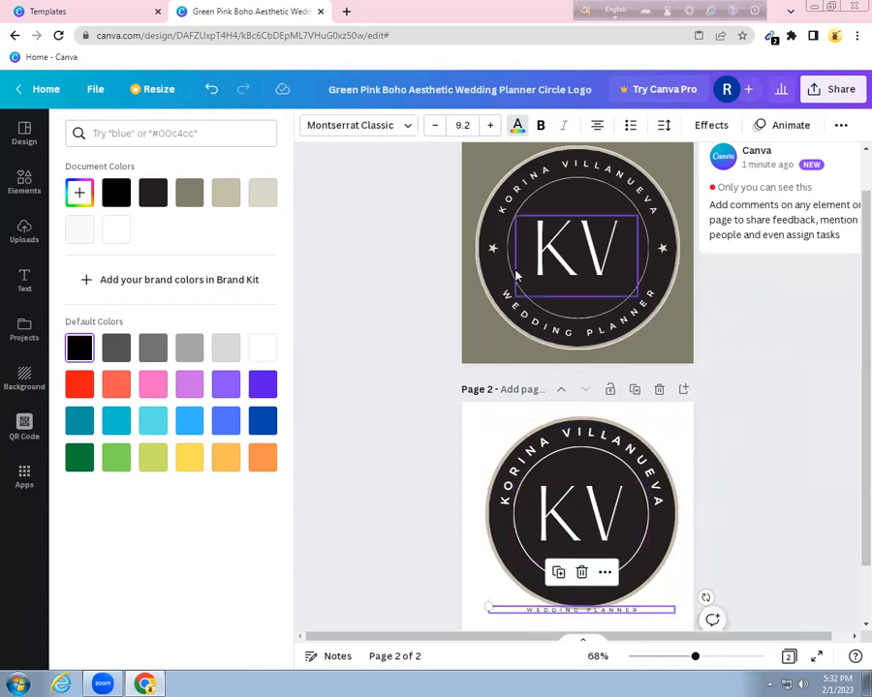
left_click(453, 125)
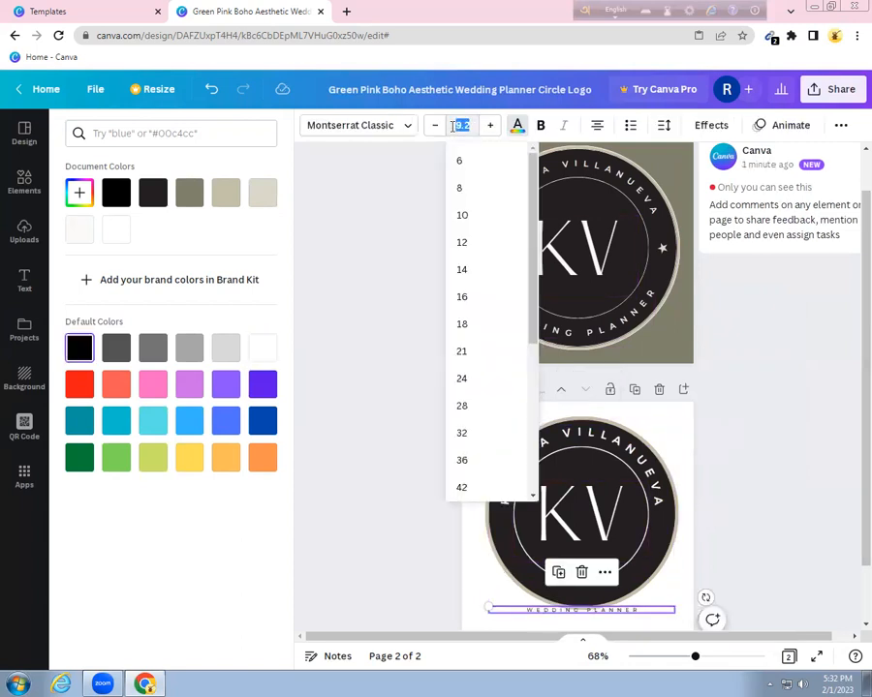
type("1")
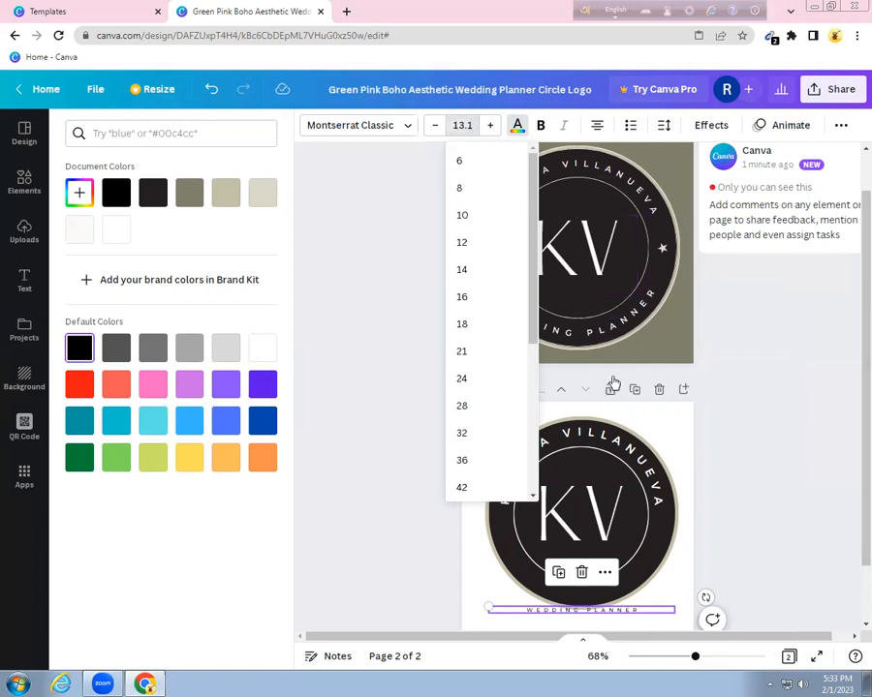
key("Return")
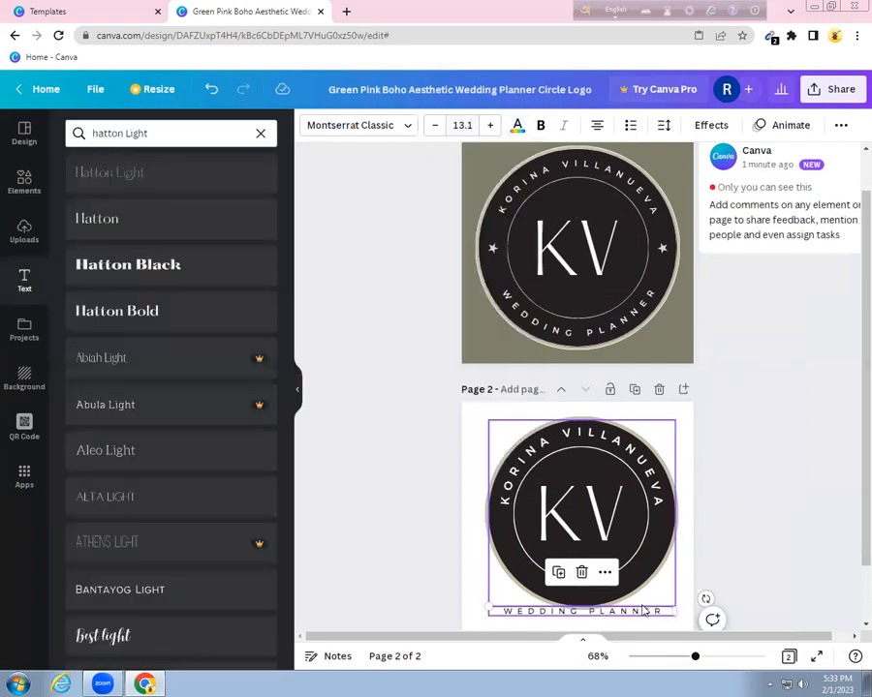
Step: Apply the Curve shape effect to the "WEDDING PLANNER" text and move it up over the black circle's lower edge
left_click(258, 133)
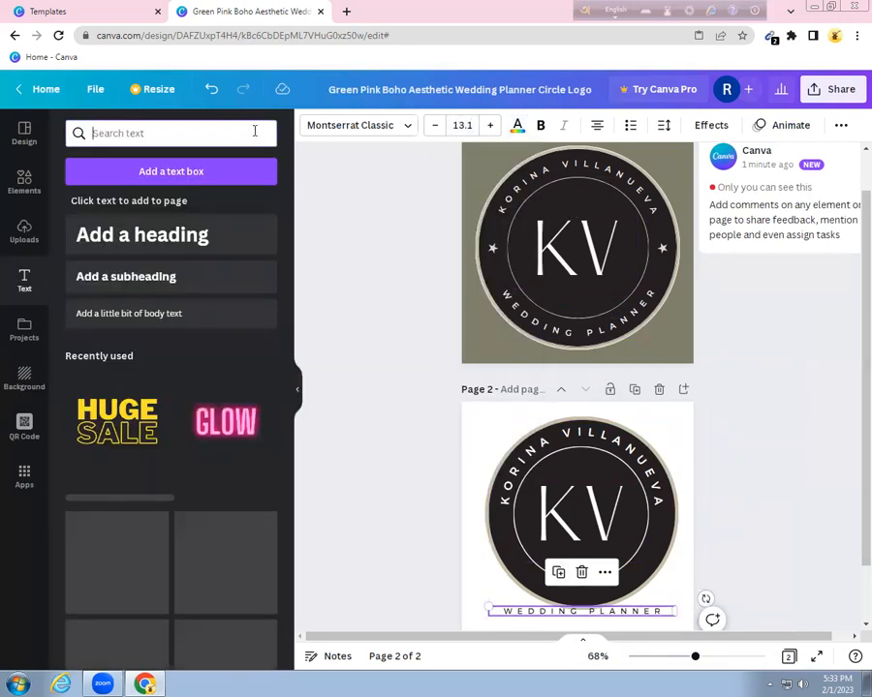
left_click(698, 125)
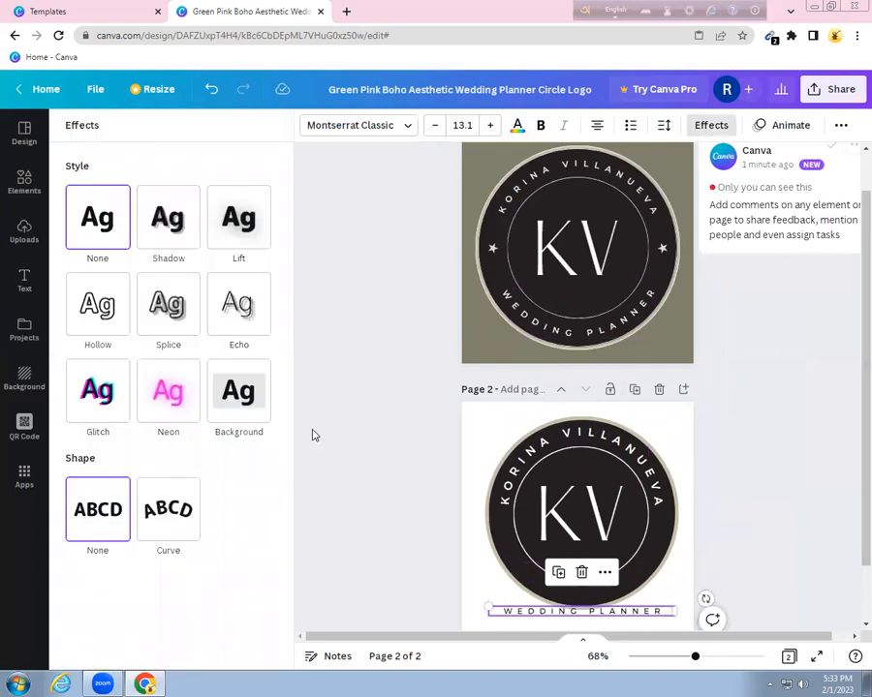
left_click(170, 508)
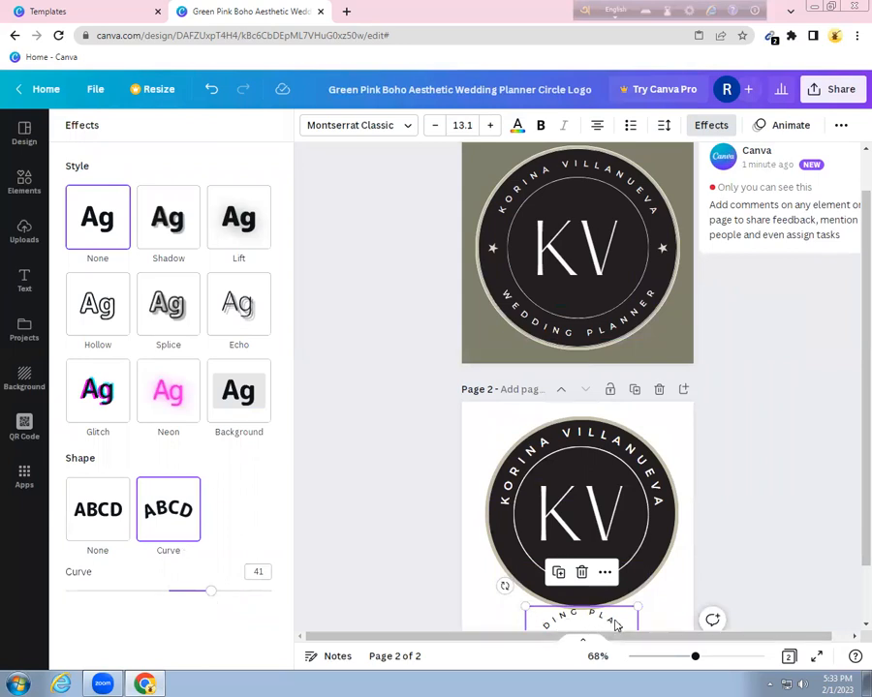
left_click_drag(620, 623, 620, 595)
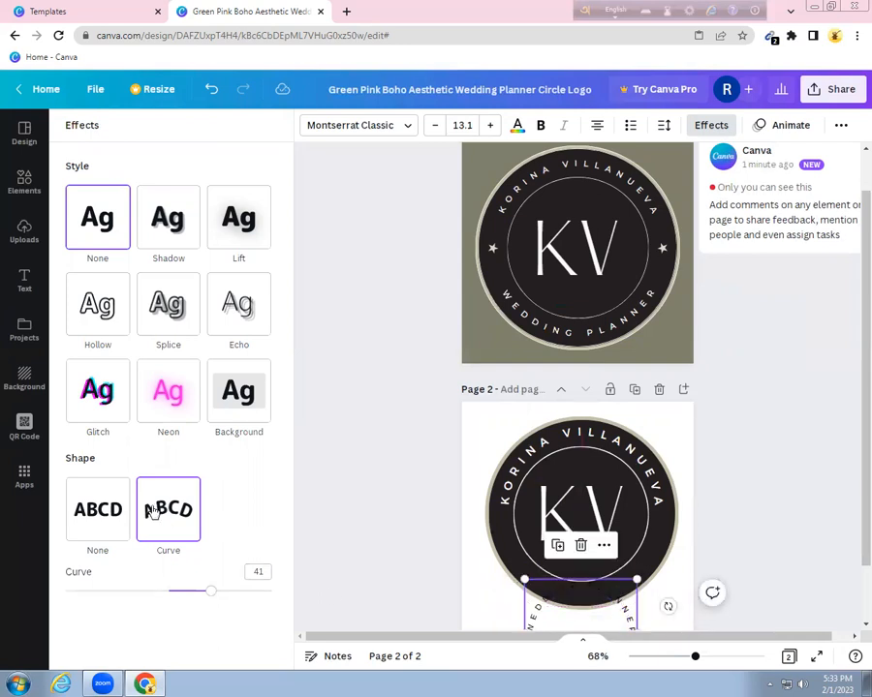
Step: Set the curve of the "WEDDING PLANNER" text to -27 and place it in the black band below the ring
left_click_drag(210, 591, 141, 588)
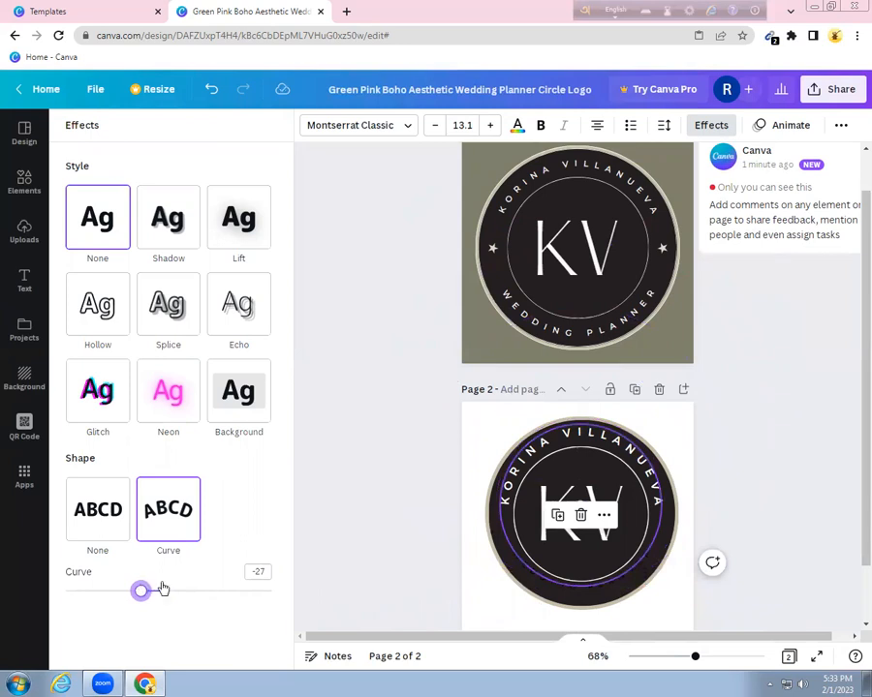
left_click_drag(596, 592, 563, 595)
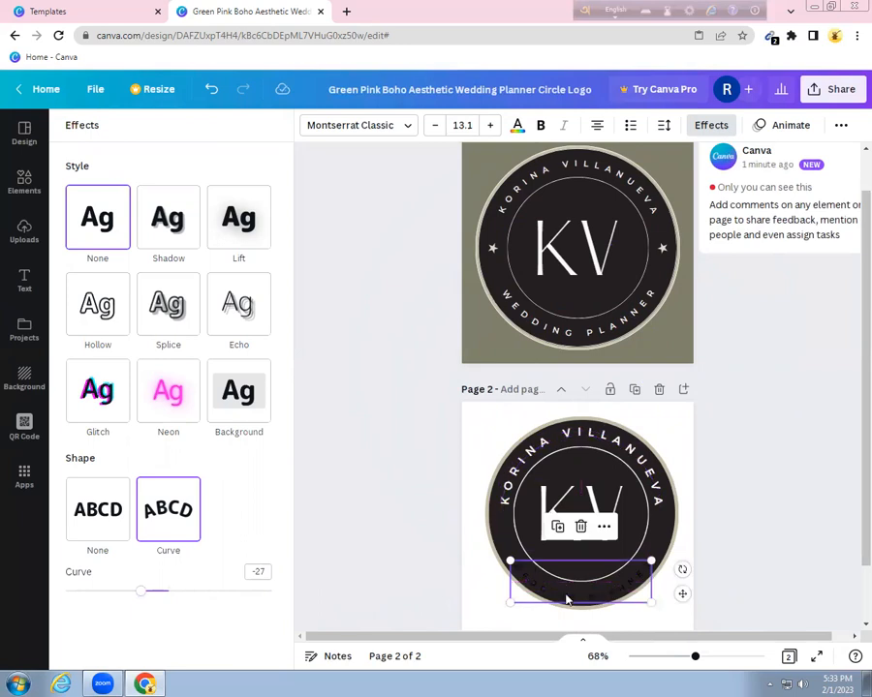
left_click_drag(140, 595, 142, 595)
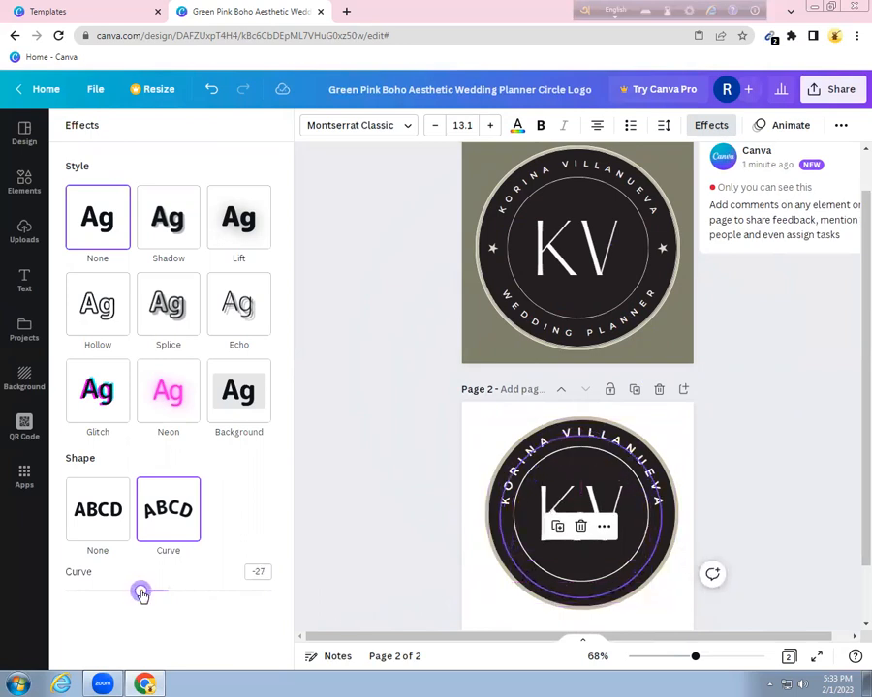
left_click_drag(142, 594, 145, 591)
Step: Colour the curved "WEDDING PLANNER" text on page 2 white
left_click(516, 127)
left_click(263, 349)
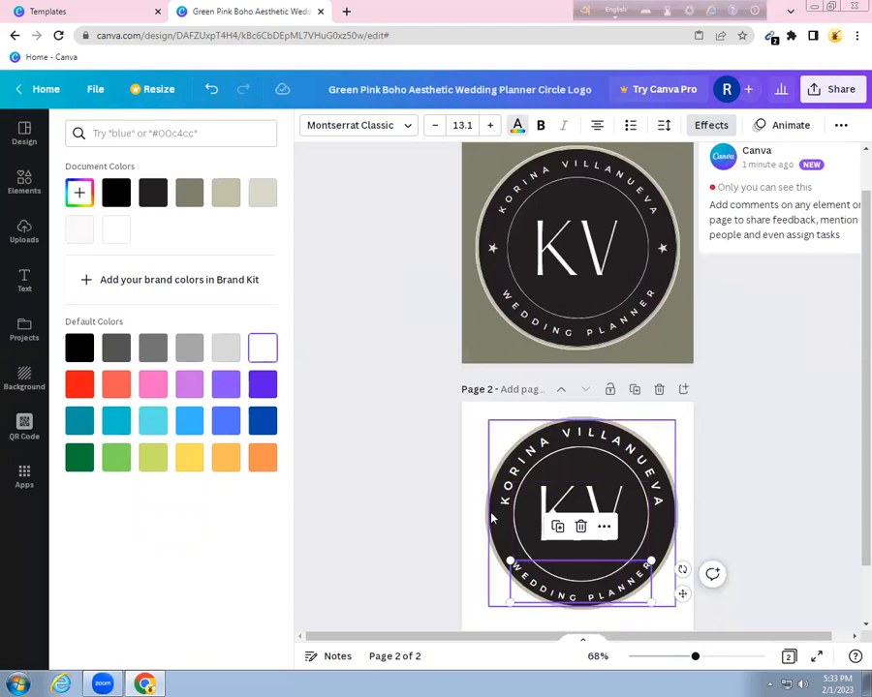
left_click(471, 423)
Step: Replace the elements search with "star"
left_click(30, 184)
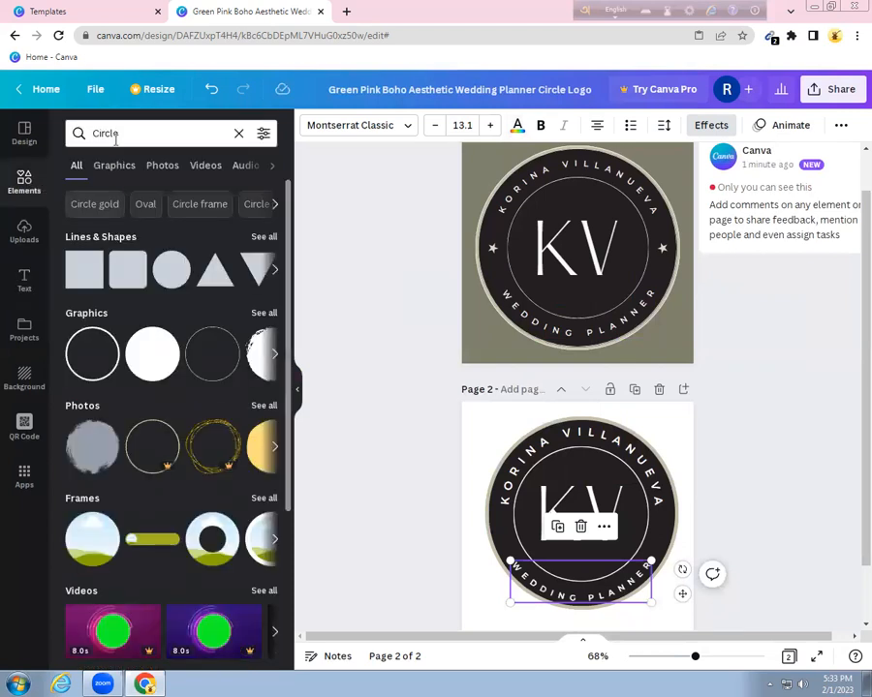
left_click(238, 132)
left_click(151, 135)
type("st")
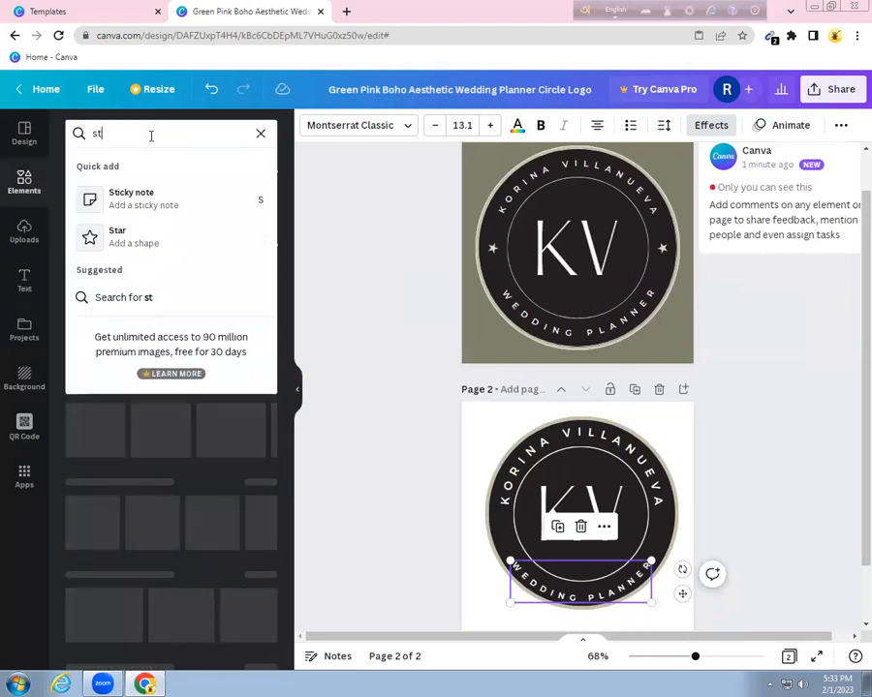
type("ar")
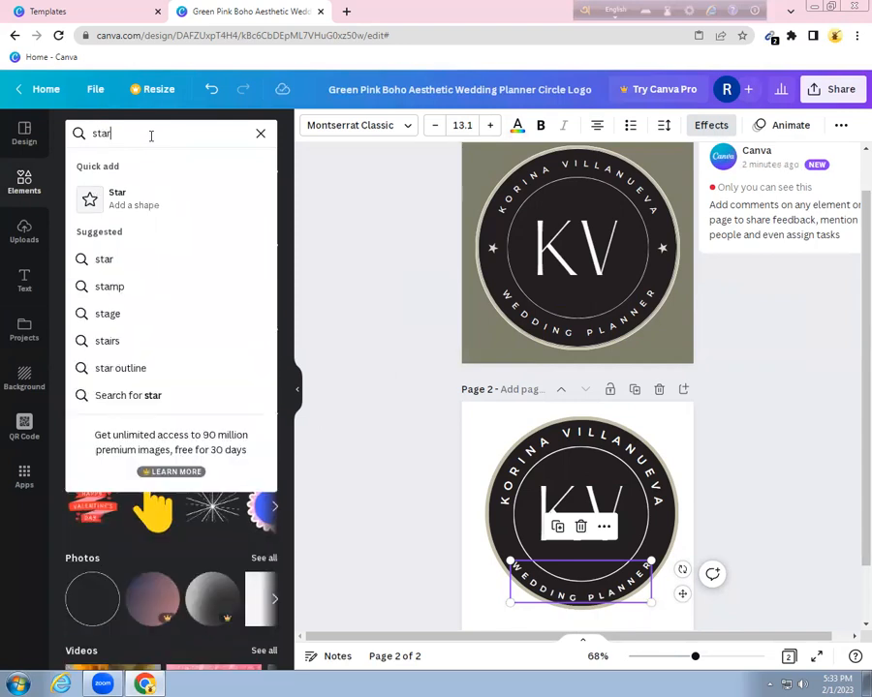
left_click(103, 260)
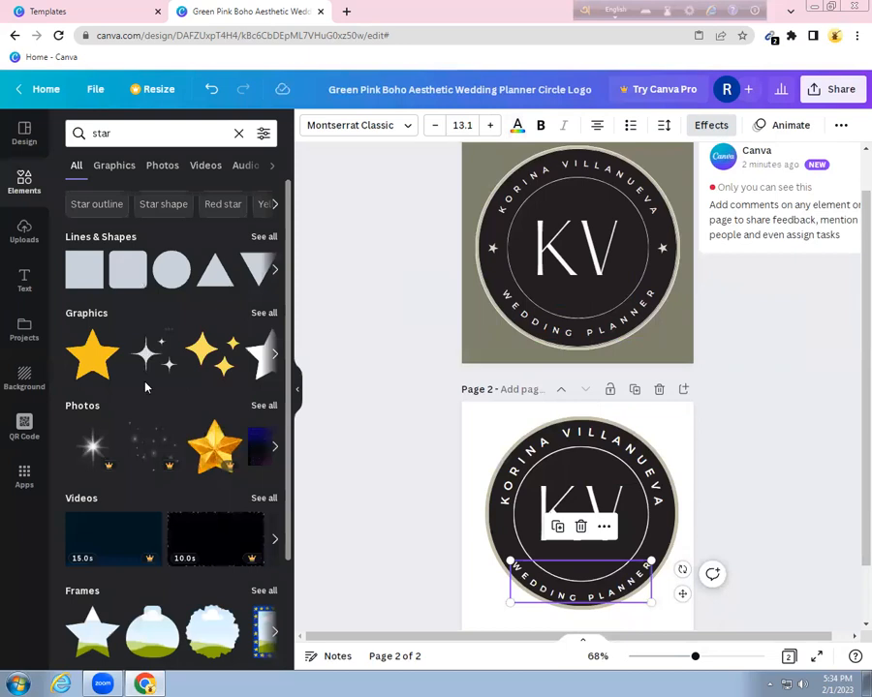
Step: Add the solid white five-pointed star graphic and place small copies in the black band on both sides of the ring
left_click(273, 359)
left_click(274, 358)
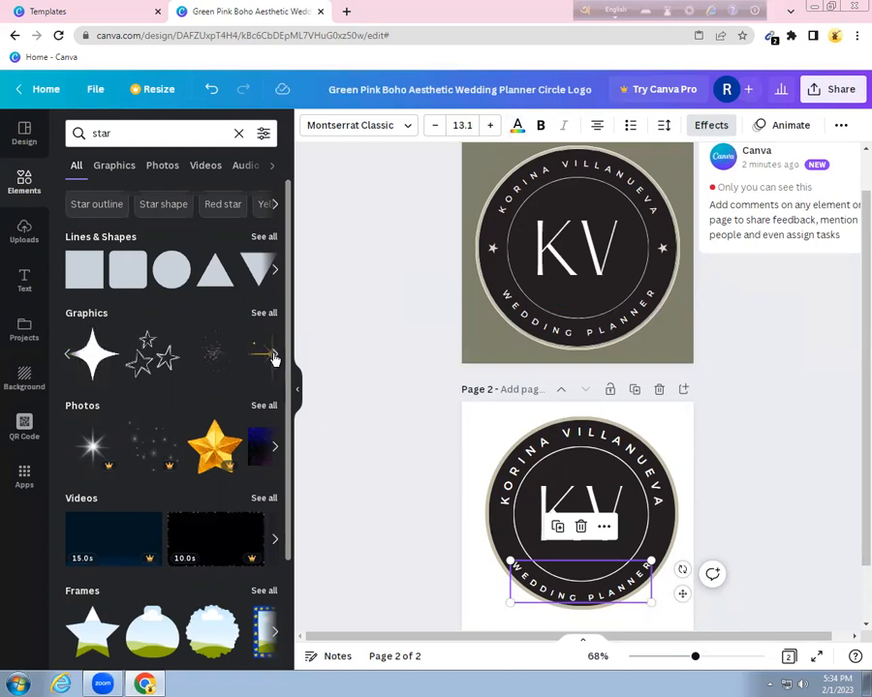
left_click(274, 358)
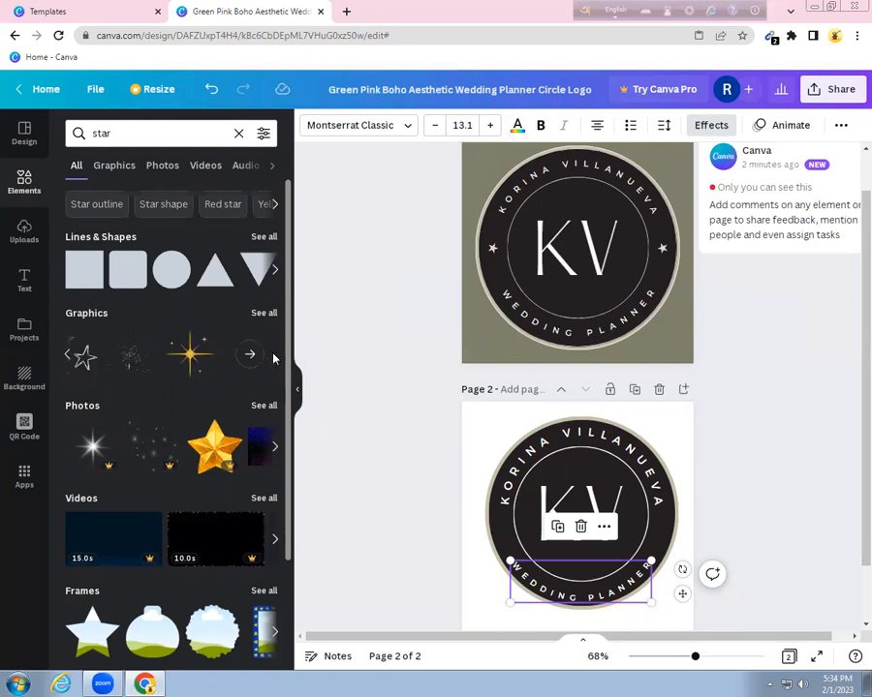
left_click(63, 358)
left_click(63, 359)
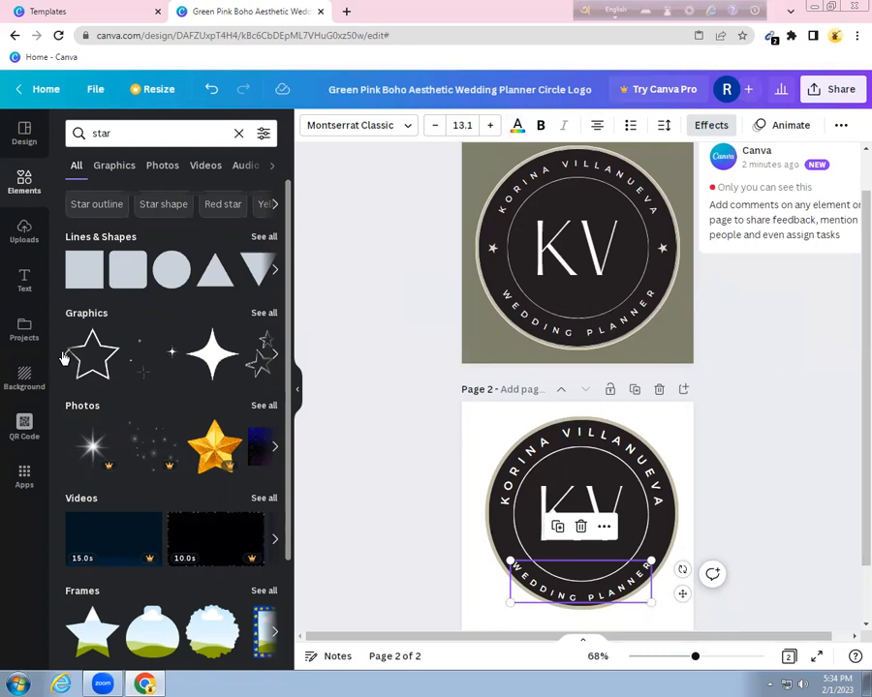
left_click(63, 358)
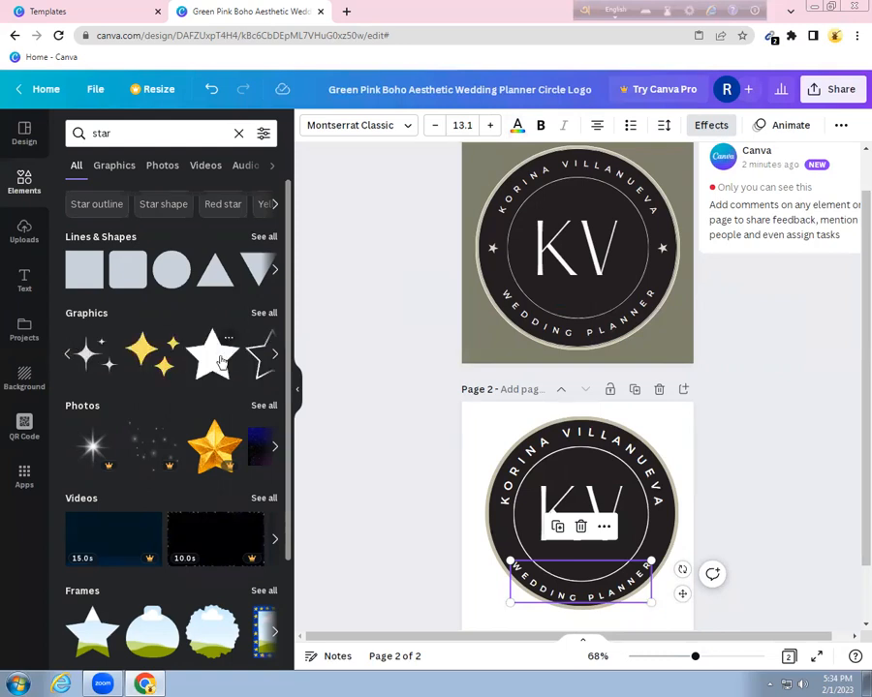
left_click(213, 356)
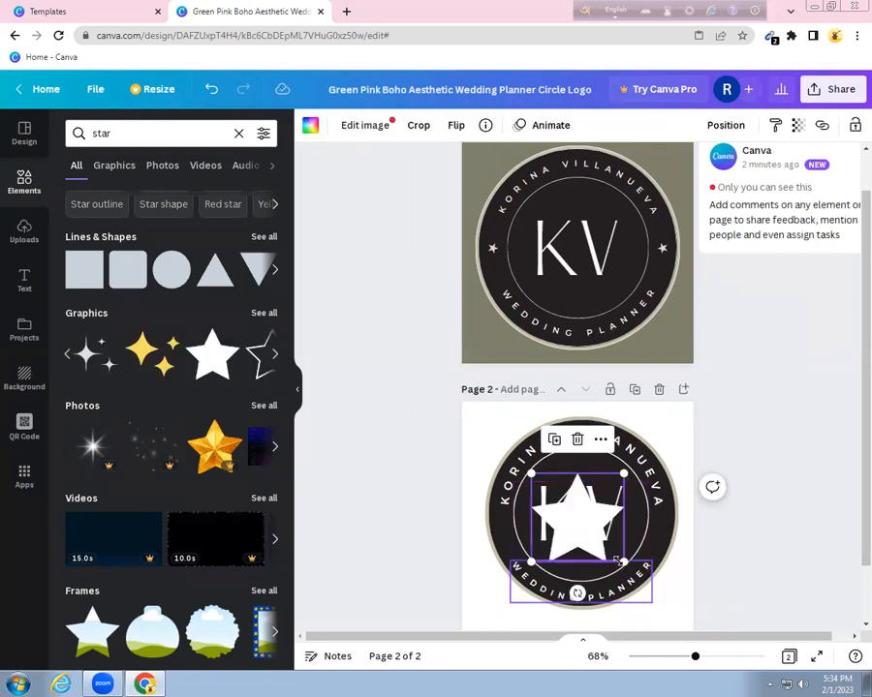
left_click_drag(620, 559, 513, 562)
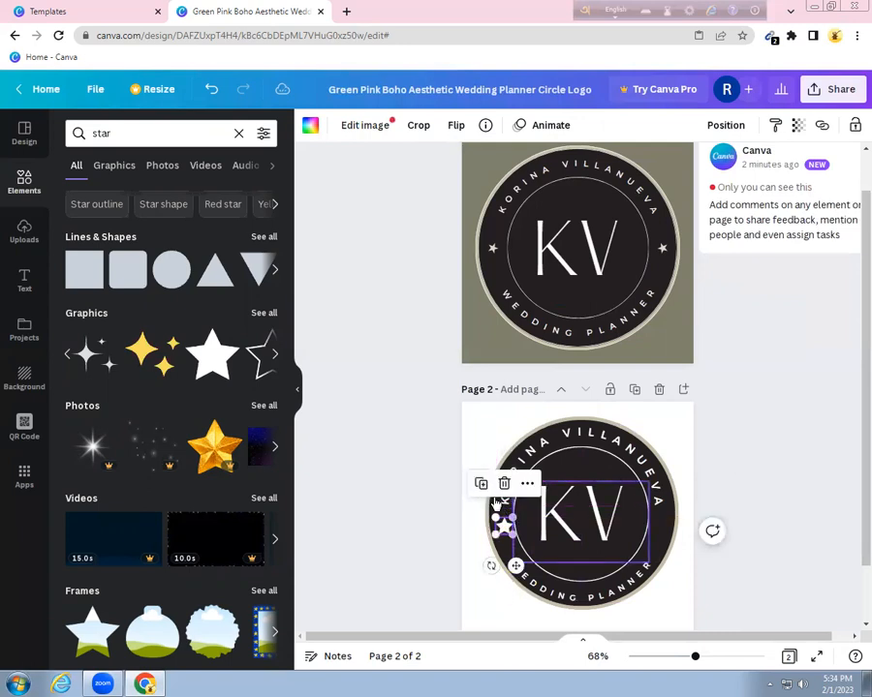
left_click_drag(522, 572, 697, 556)
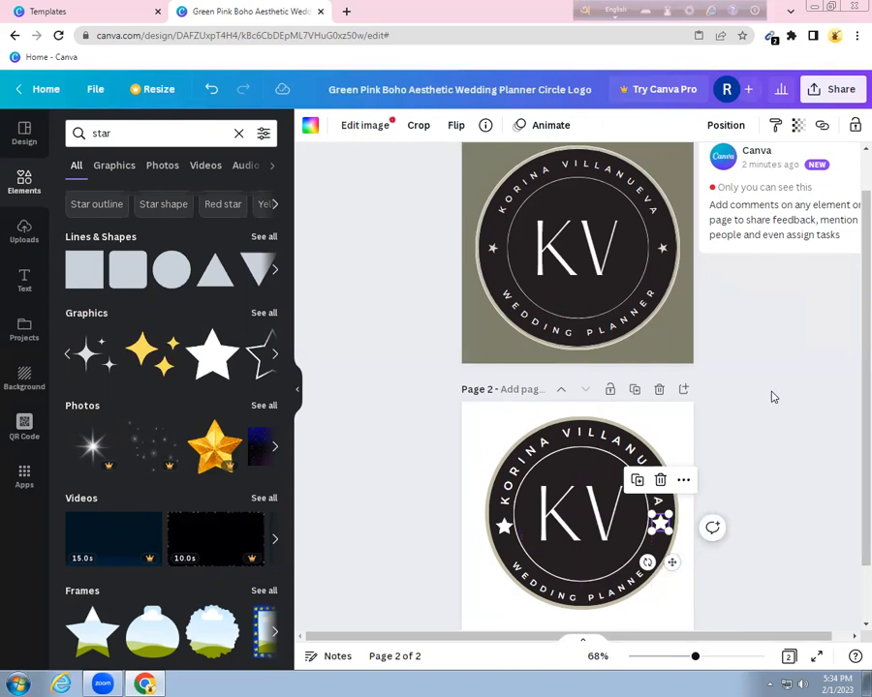
Step: Set page 2's background to the olive-grey document colour used behind the template logo
left_click(487, 409)
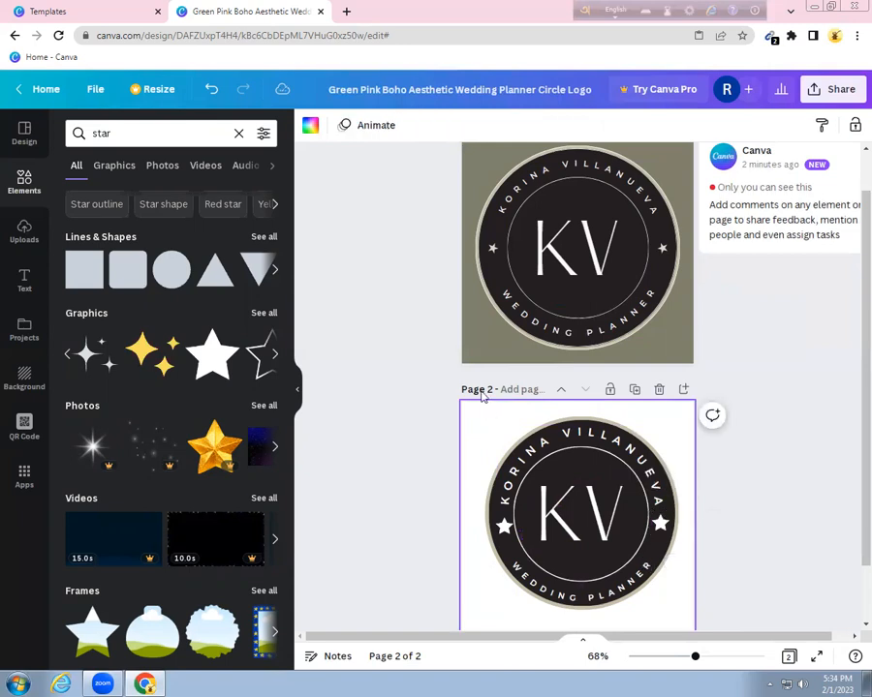
left_click(311, 127)
left_click(150, 194)
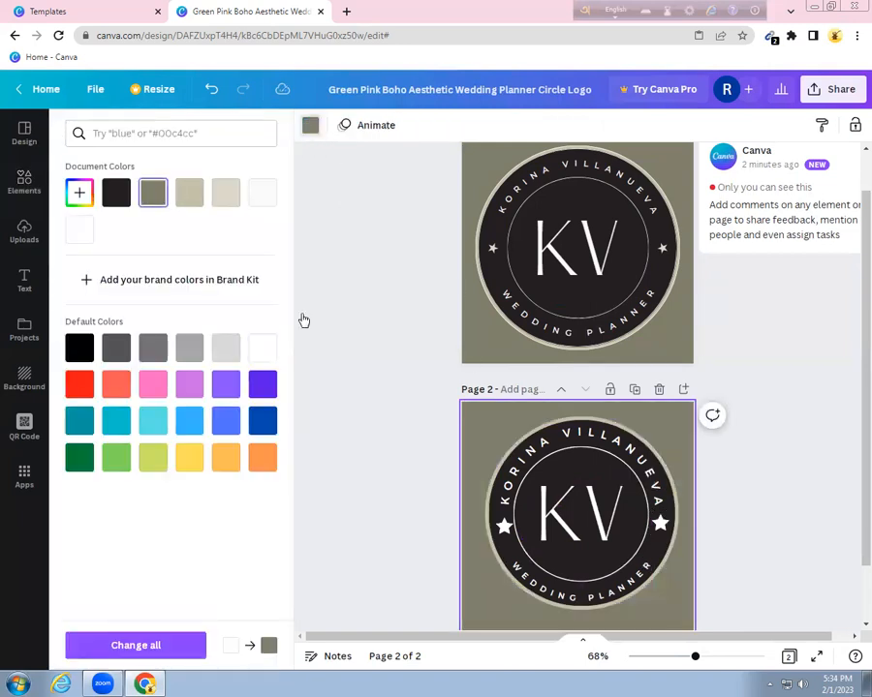
left_click(837, 382)
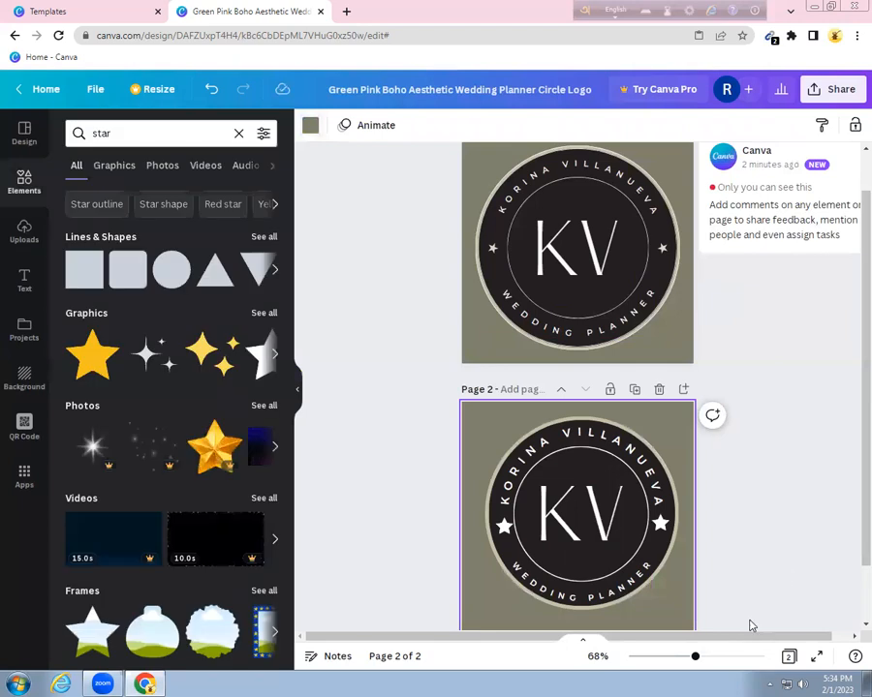